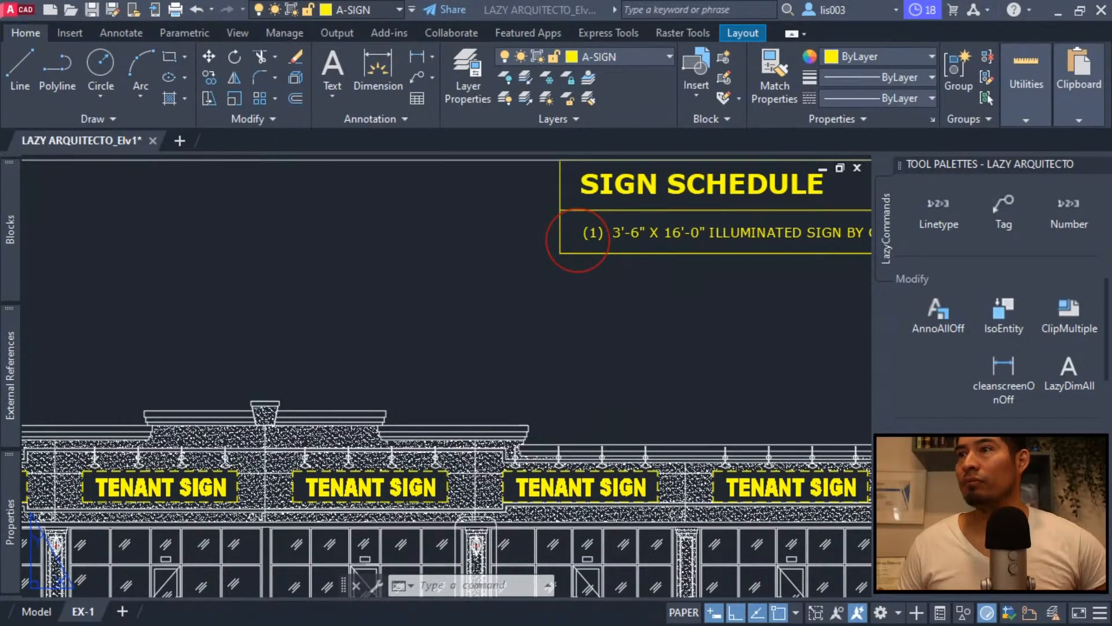
{"action": "left_click", "coordinate": [543, 357]}
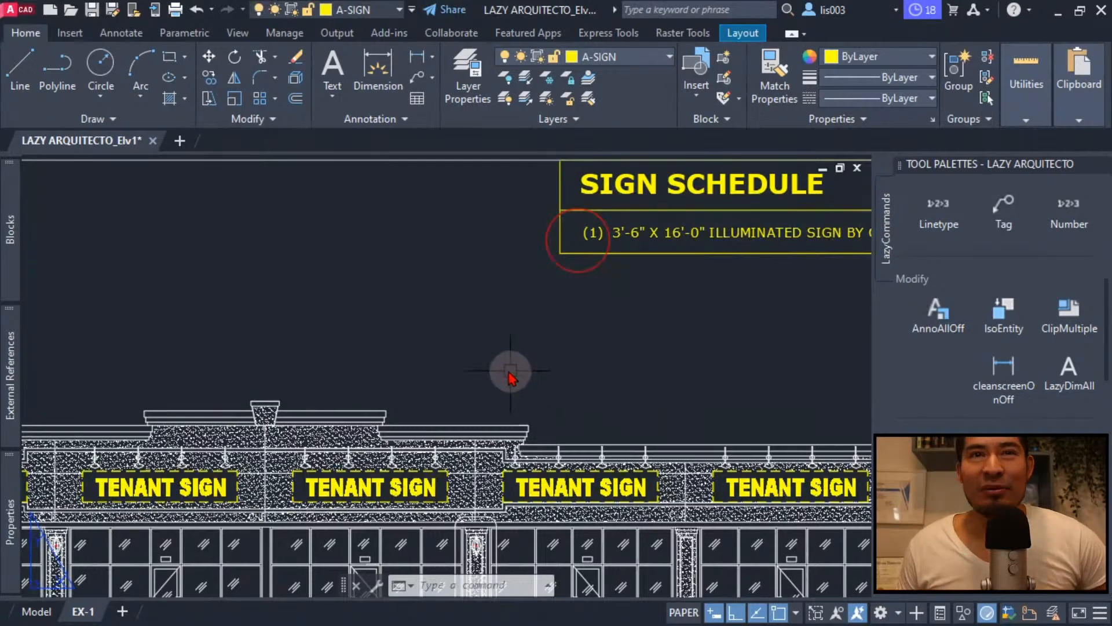
{"action": "scroll", "coordinate": [511, 377], "scroll_direction": "down", "scroll_amount": 3}
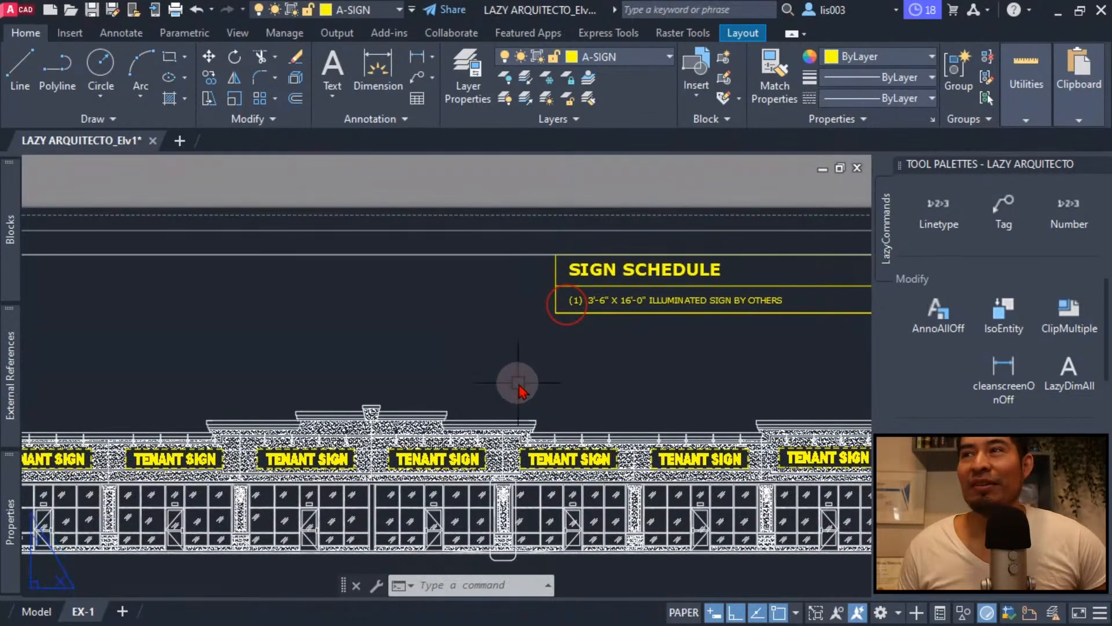
{"action": "scroll", "coordinate": [528, 374], "scroll_direction": "up", "scroll_amount": 2}
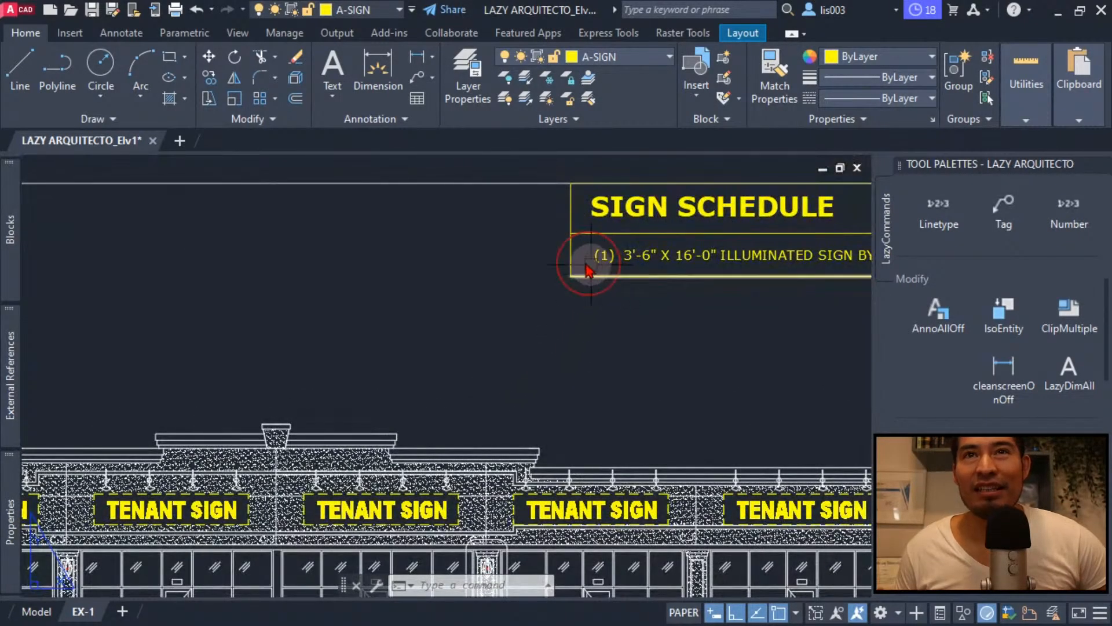
{"action": "middle_click_drag", "start_coordinate": [591, 409], "coordinate": [572, 365]}
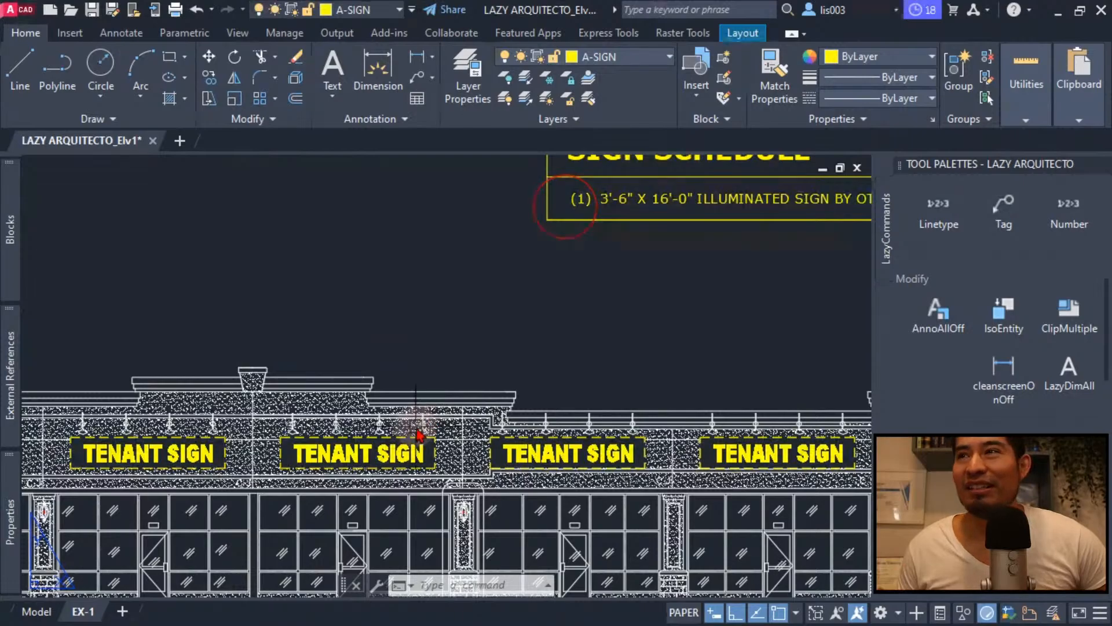
Switch to model space and count the tenant sign block across the entire model space with the COUNT command.
{"action": "left_click", "coordinate": [44, 616]}
{"action": "scroll", "coordinate": [418, 400], "scroll_direction": "down", "scroll_amount": 3}
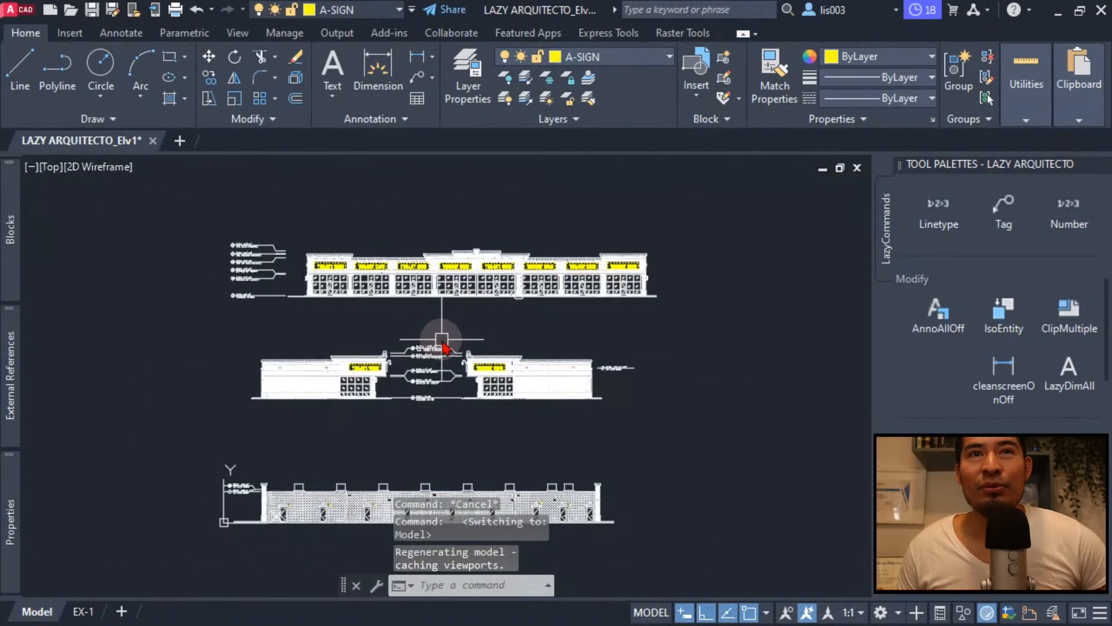
{"action": "middle_click_drag", "start_coordinate": [510, 371], "coordinate": [504, 363]}
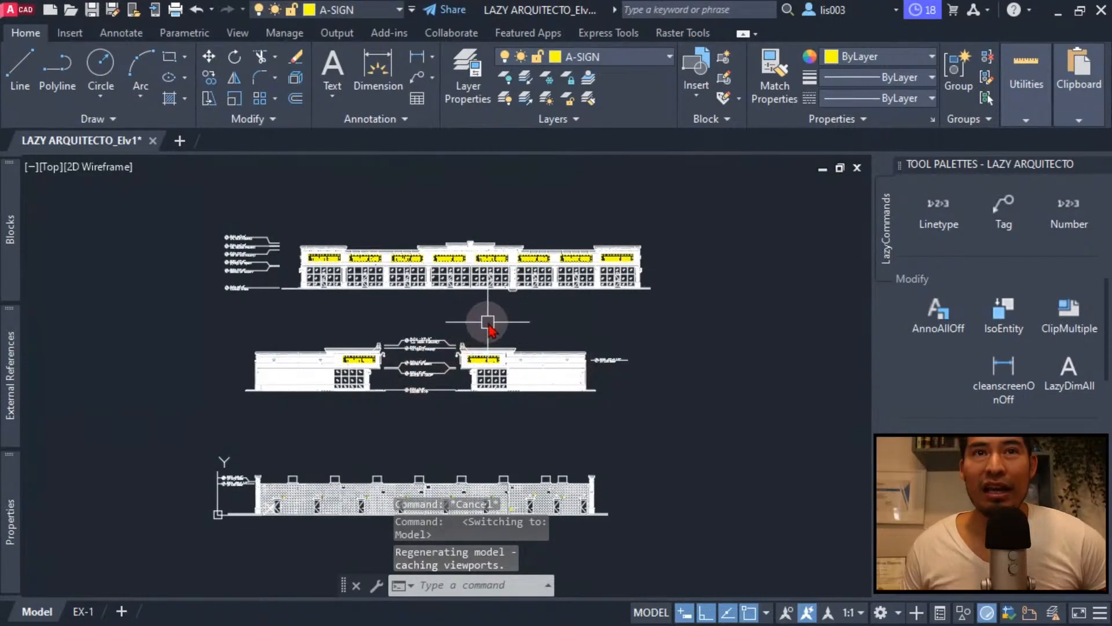
{"action": "type", "text": "CO"}
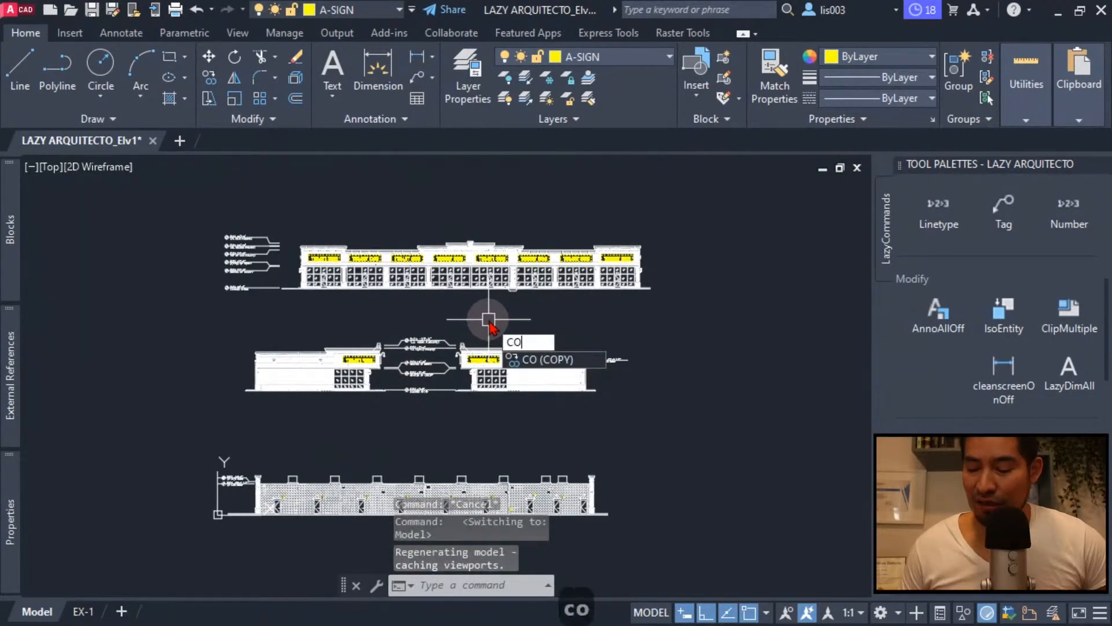
{"action": "type", "text": "ut"}
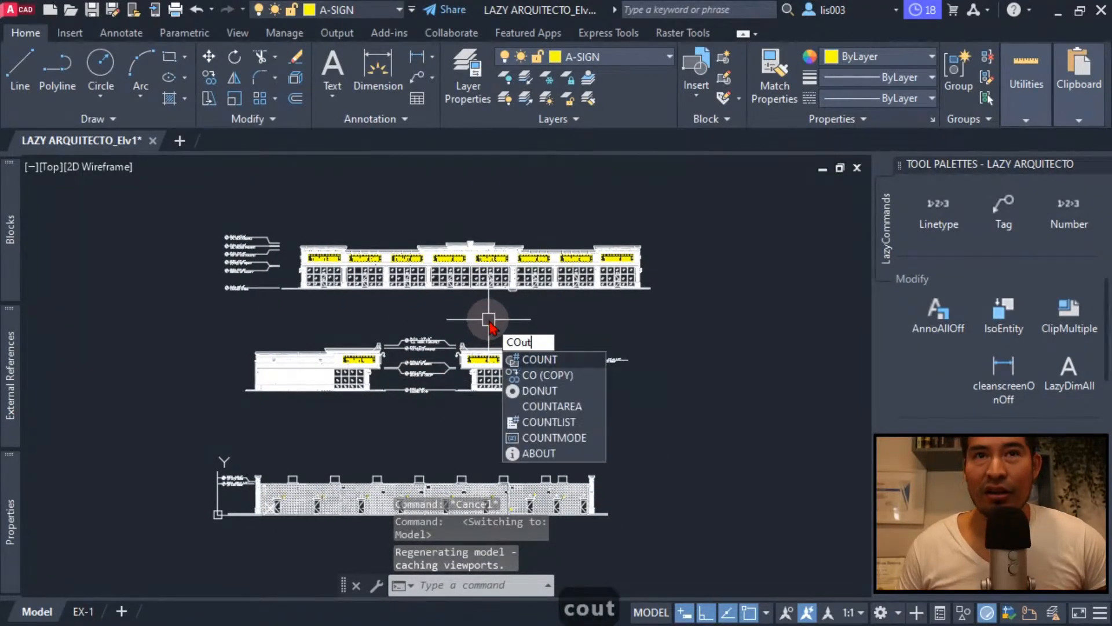
{"action": "left_click", "coordinate": [551, 361]}
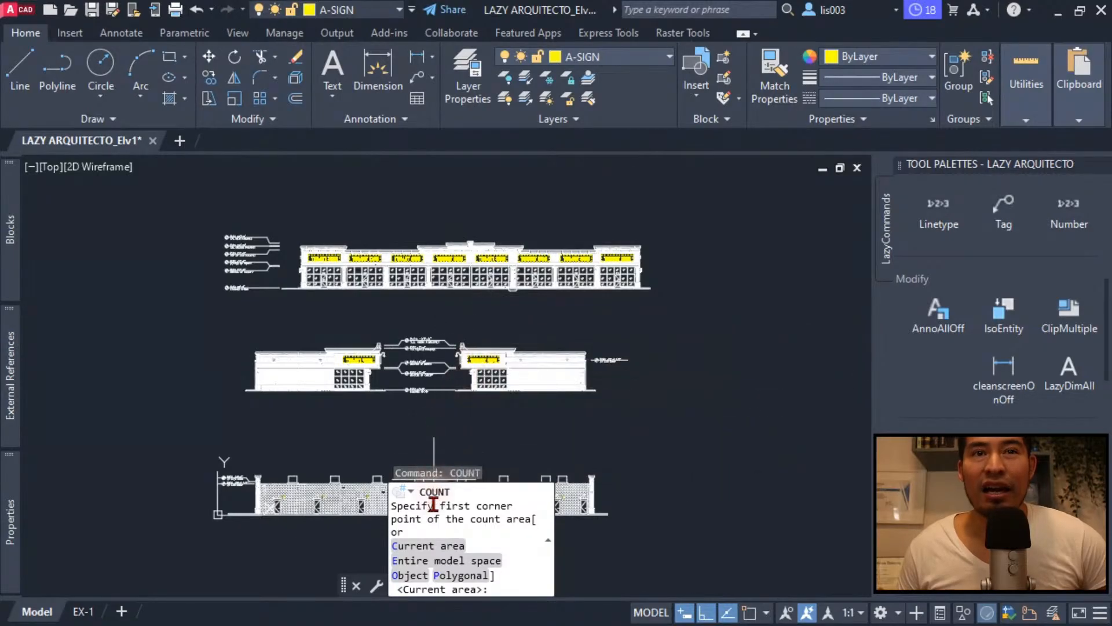
{"action": "left_click", "coordinate": [471, 561]}
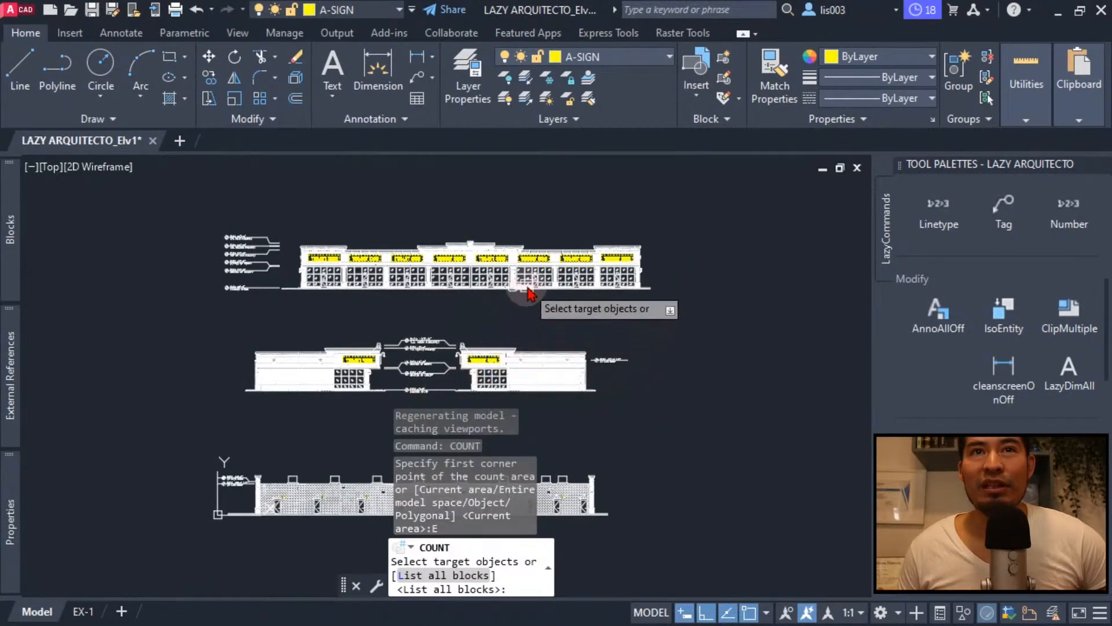
{"action": "scroll", "coordinate": [492, 254], "scroll_direction": "up", "scroll_amount": 6}
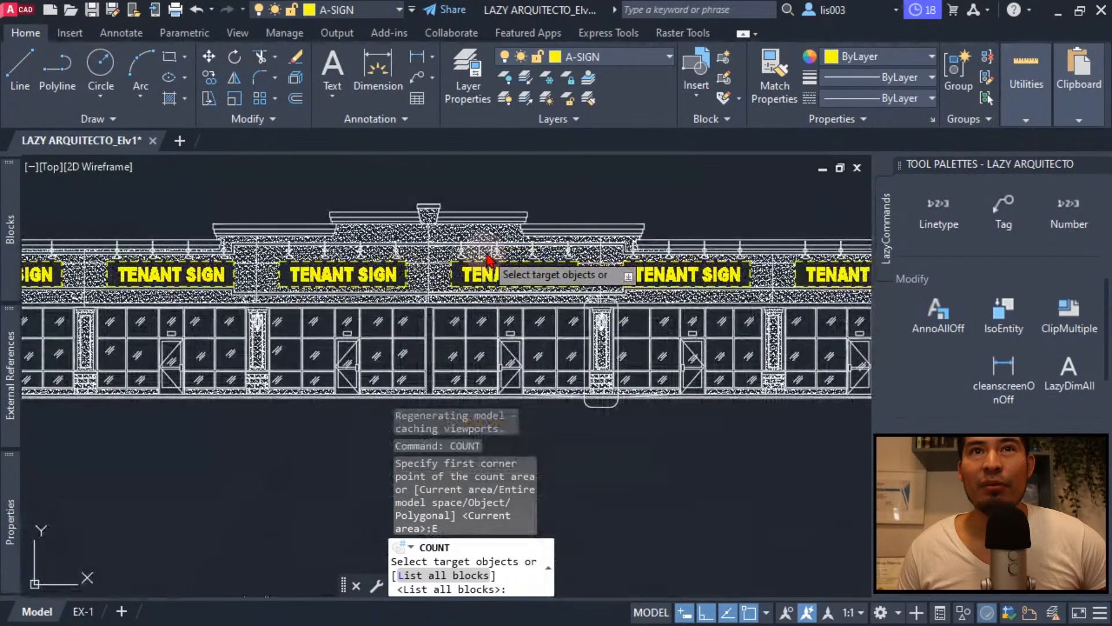
{"action": "left_click", "coordinate": [514, 275]}
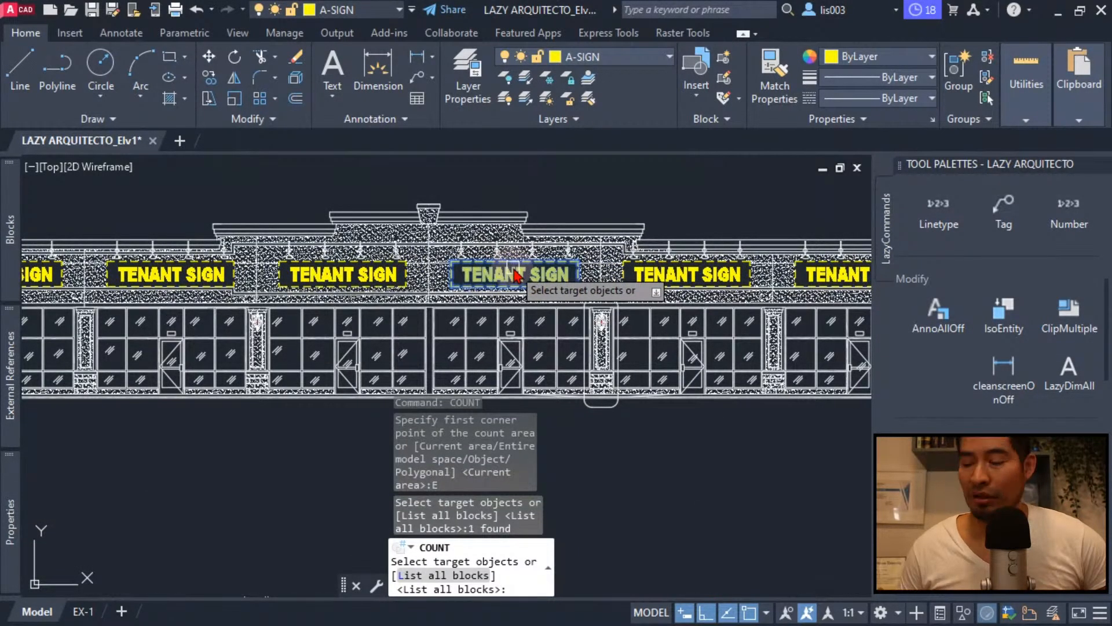
{"action": "key", "text": "Return"}
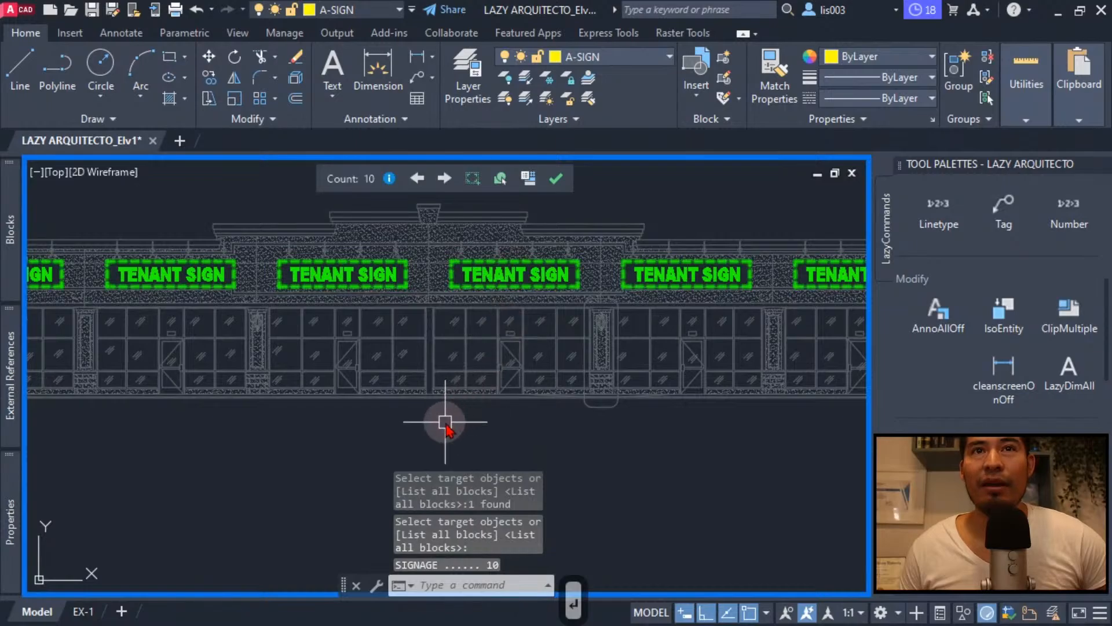
{"action": "scroll", "coordinate": [393, 413], "scroll_direction": "down", "scroll_amount": 2}
{"action": "scroll", "coordinate": [397, 413], "scroll_direction": "down", "scroll_amount": 1}
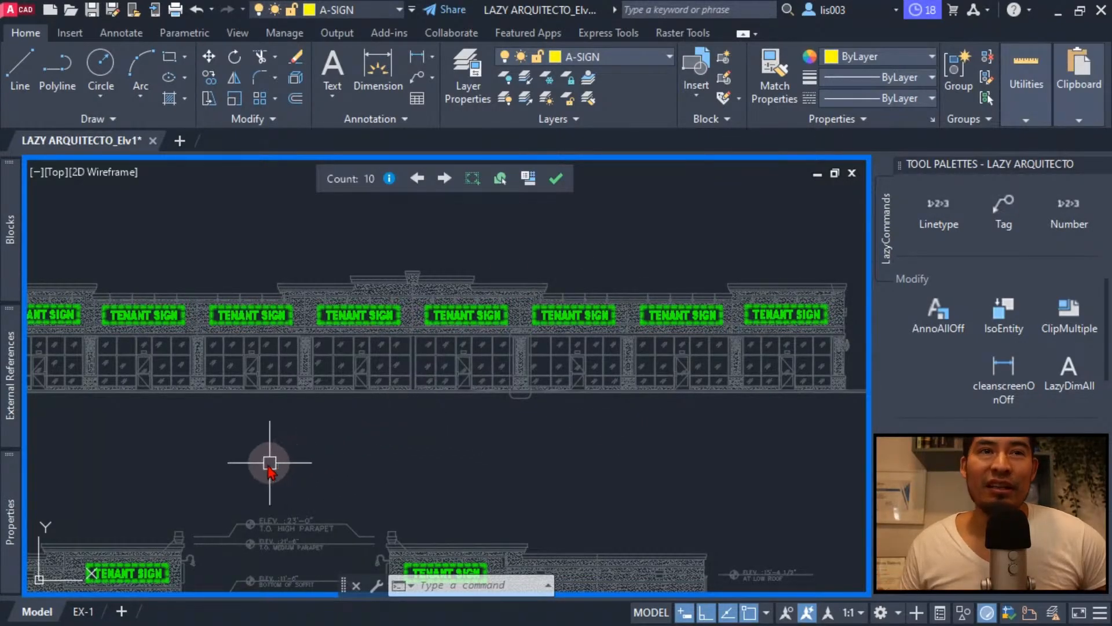
Insert the sign count as a field just below the sign schedule on the EX-1 layout, with ortho off, and end the count.
{"action": "left_click", "coordinate": [84, 612]}
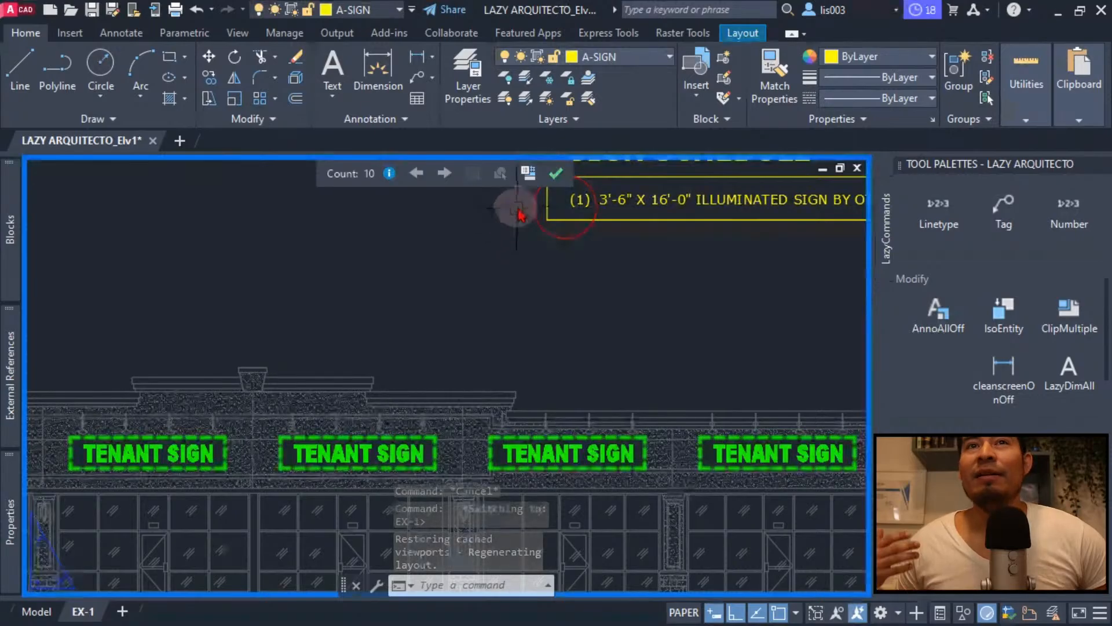
{"action": "left_click", "coordinate": [529, 174]}
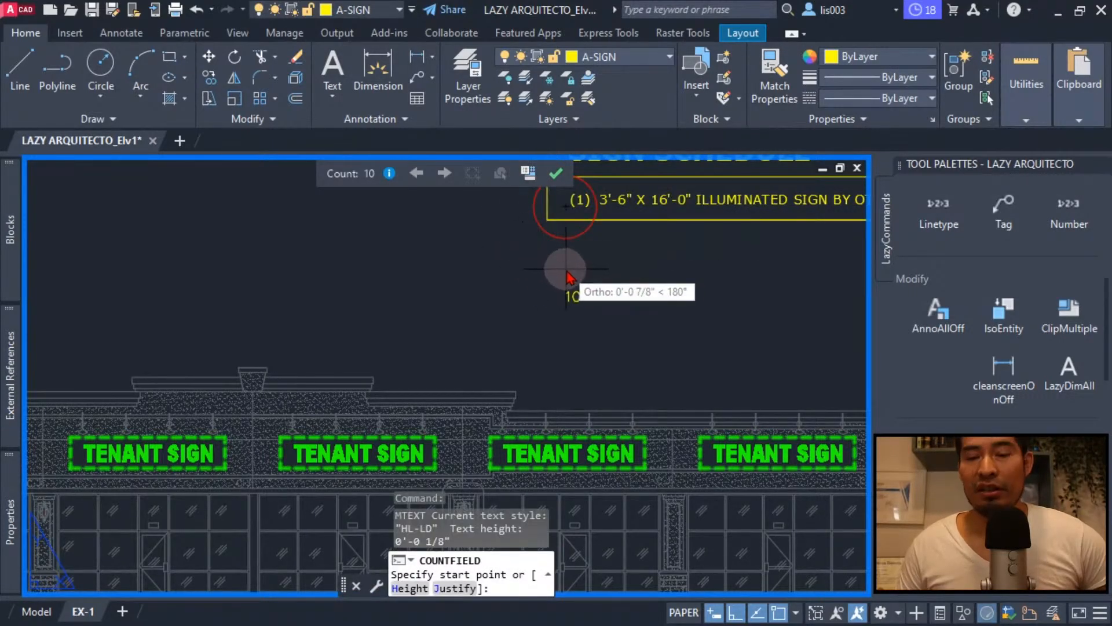
{"action": "key", "text": "F8"}
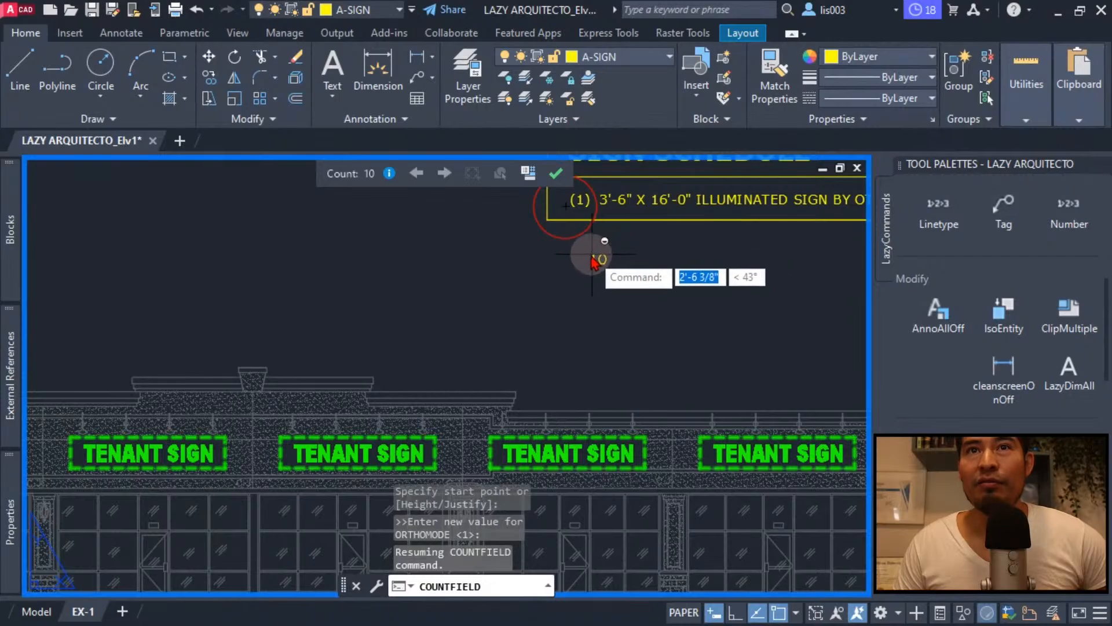
{"action": "left_click", "coordinate": [587, 253]}
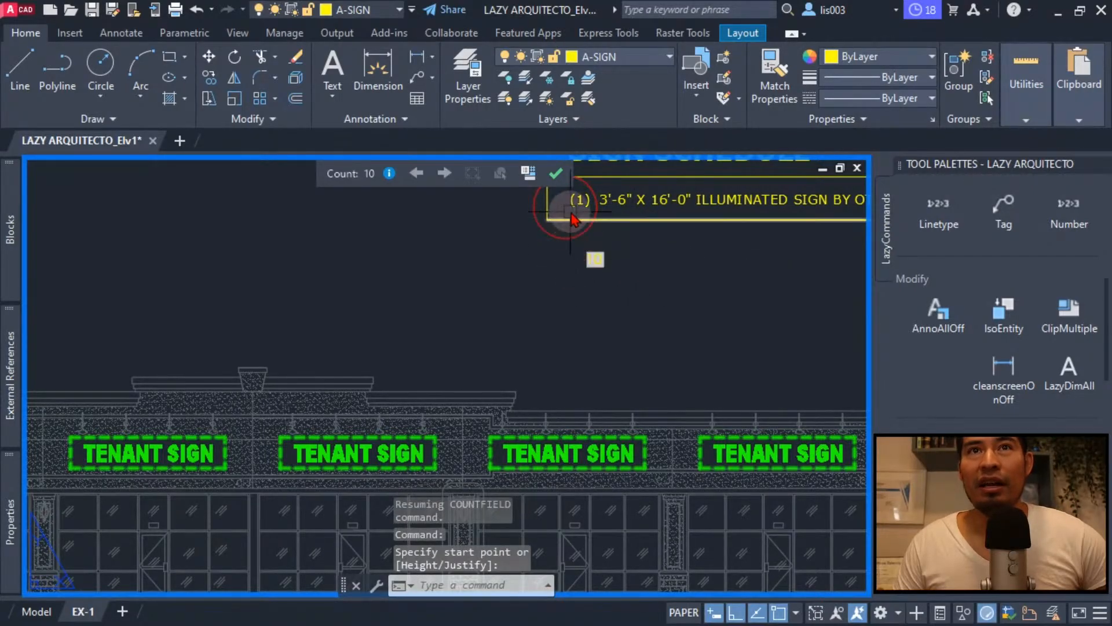
{"action": "left_click", "coordinate": [556, 173]}
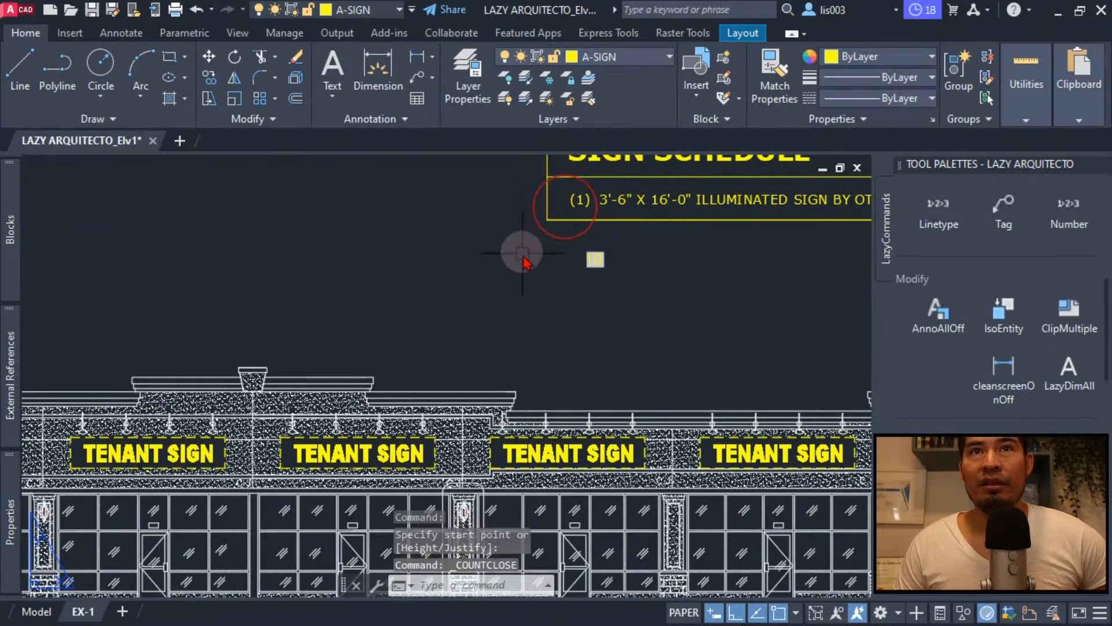
Open the count field text below the sign schedule for editing and copy the whole field.
{"action": "middle_click_drag", "start_coordinate": [526, 251], "coordinate": [403, 340]}
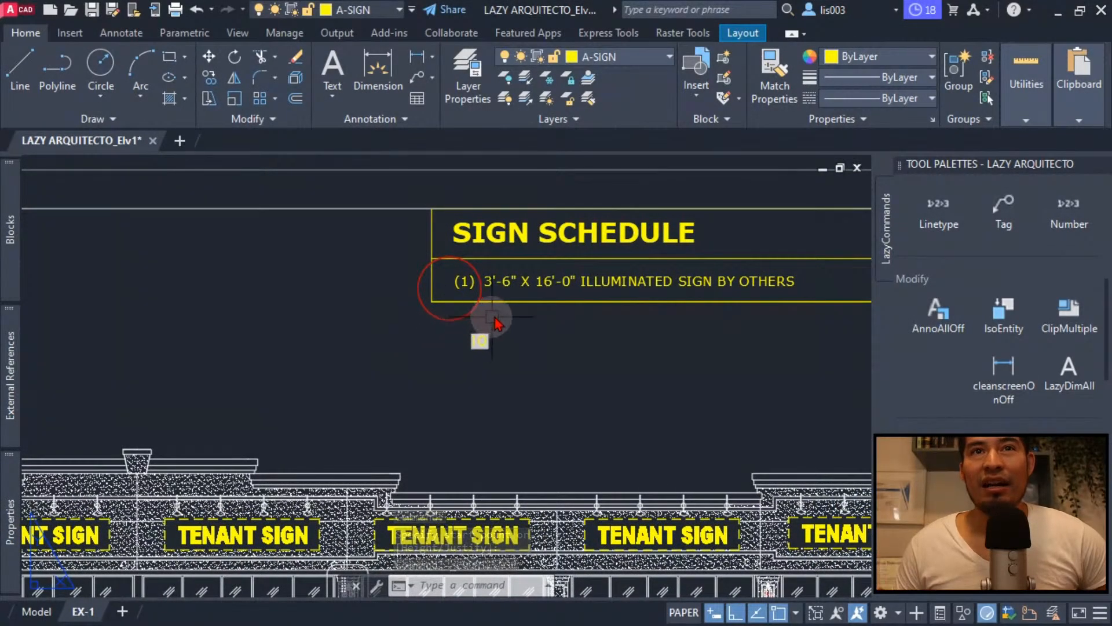
{"action": "scroll", "coordinate": [494, 316], "scroll_direction": "up", "scroll_amount": 2}
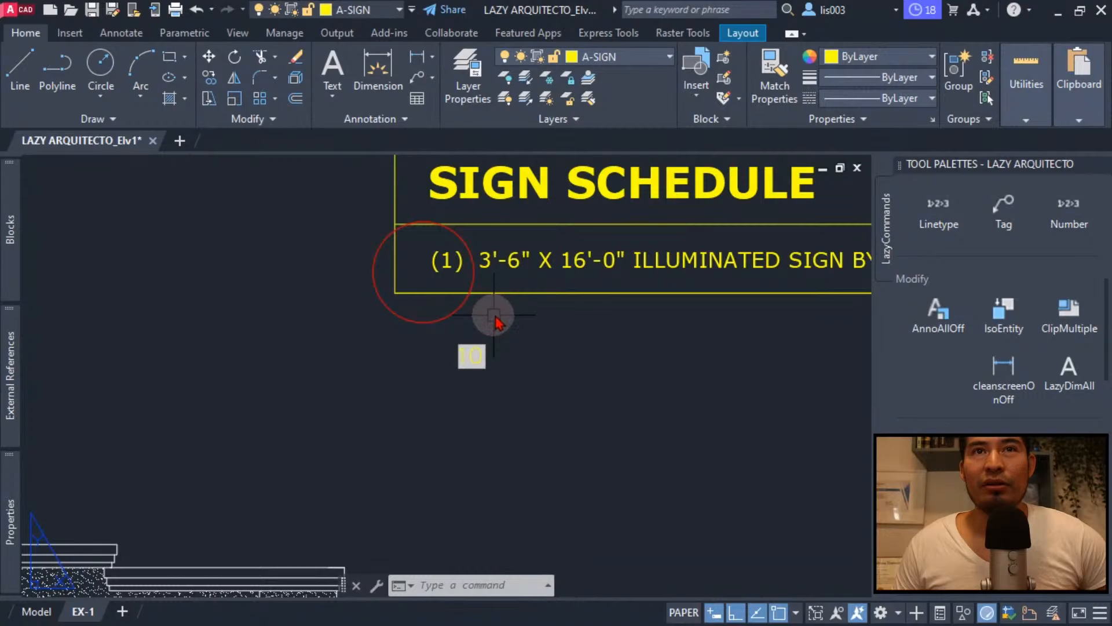
{"action": "left_click", "coordinate": [511, 264]}
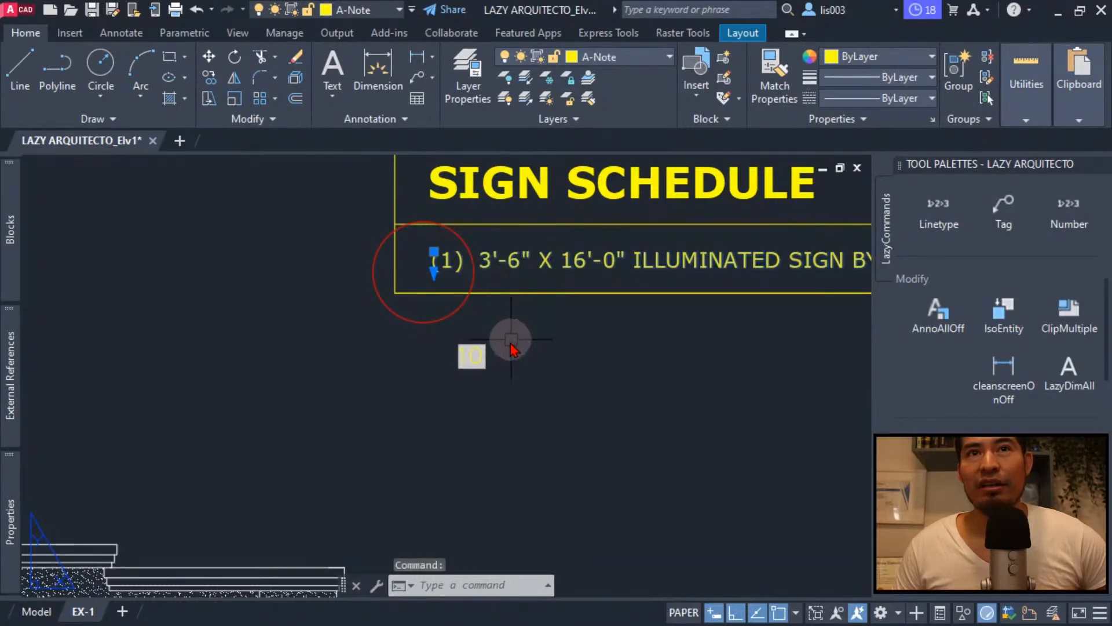
{"action": "key", "text": "Escape"}
{"action": "left_click", "coordinate": [473, 362]}
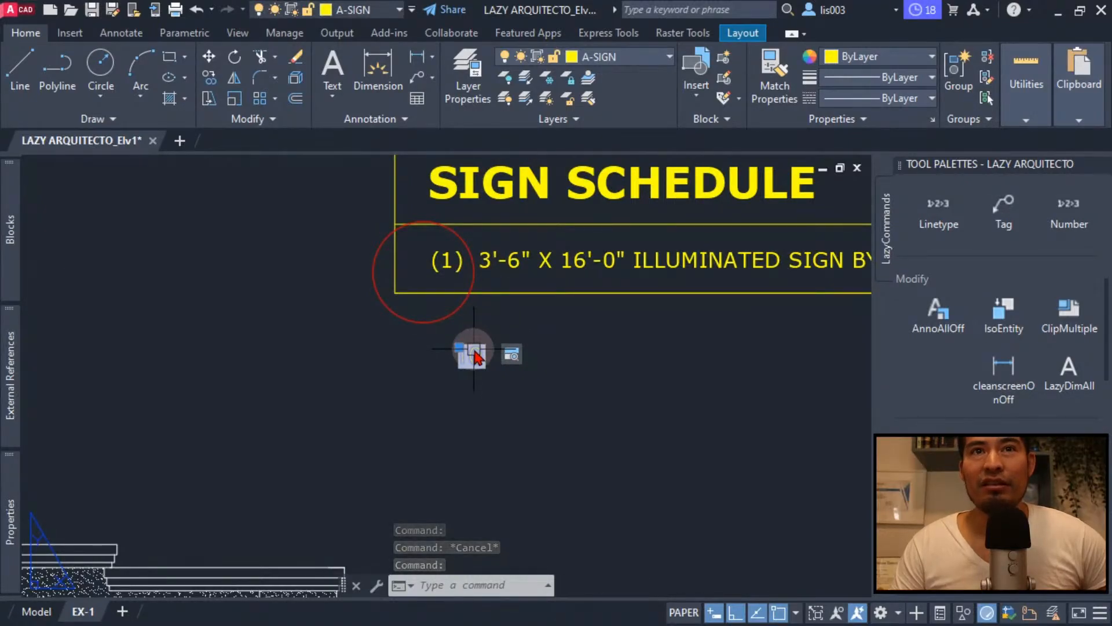
{"action": "left_click", "coordinate": [474, 350]}
{"action": "double_click", "coordinate": [475, 354]}
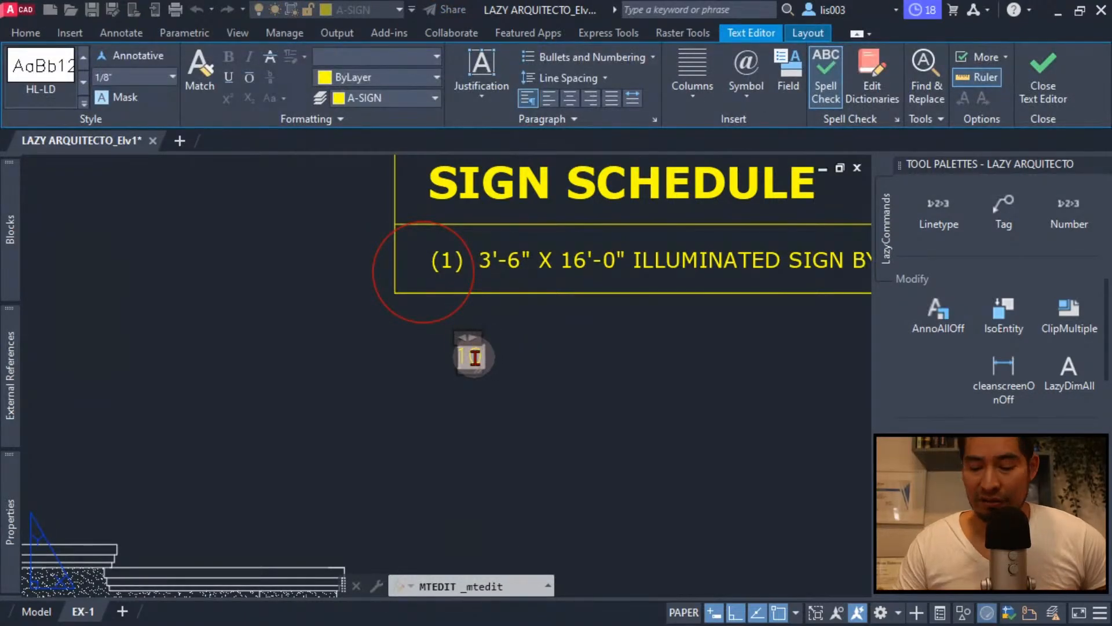
{"action": "key", "text": "ctrl+a"}
{"action": "right_click", "coordinate": [472, 361]}
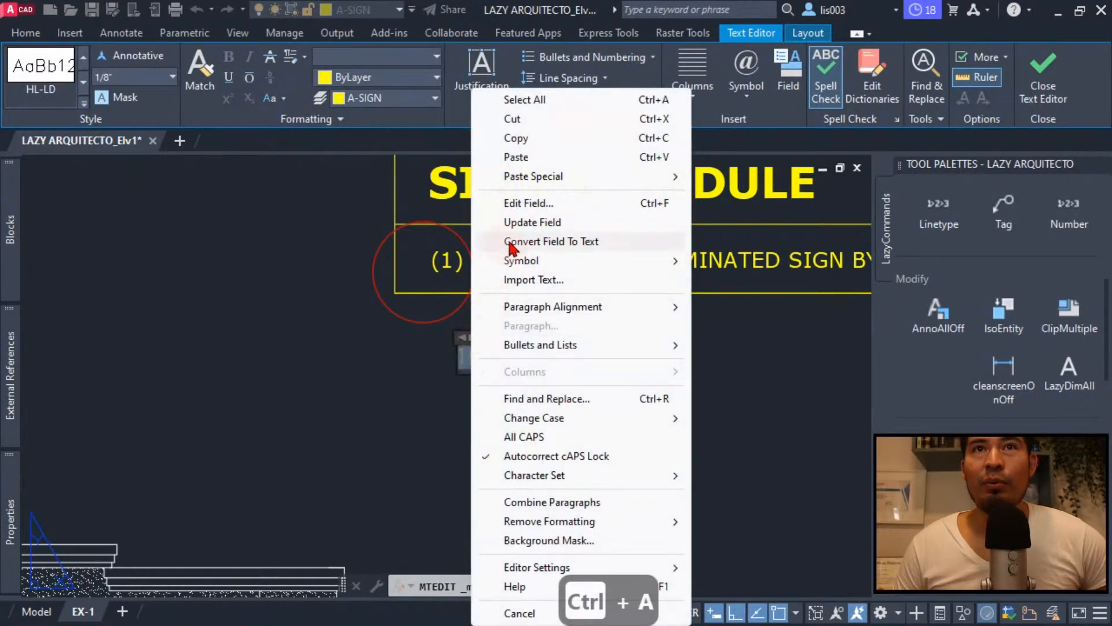
{"action": "left_click", "coordinate": [524, 140]}
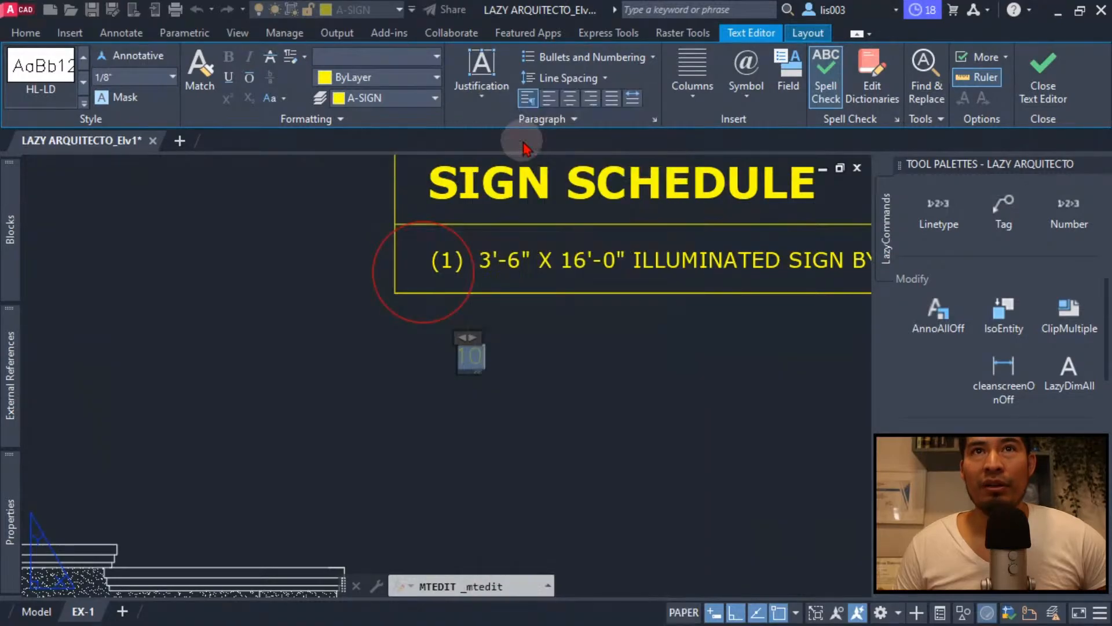
Replace the 1 in parentheses in the illuminated sign note with the copied count field, keeping the note on one line.
{"action": "left_click", "coordinate": [517, 263]}
{"action": "double_click", "coordinate": [435, 258]}
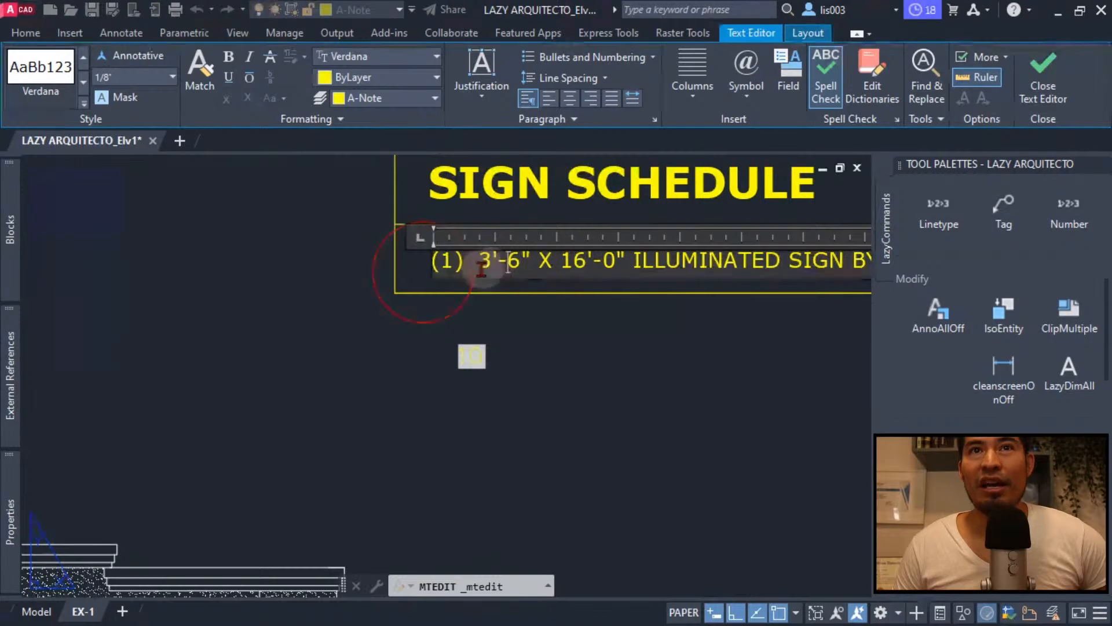
{"action": "double_click", "coordinate": [446, 264]}
{"action": "right_click", "coordinate": [447, 269]}
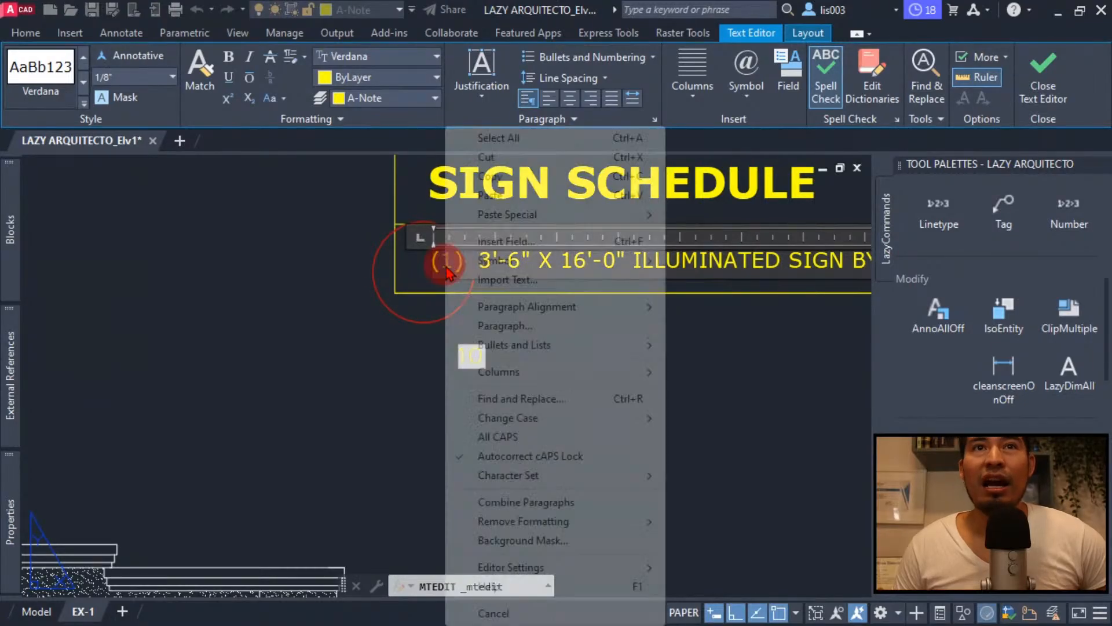
{"action": "left_click", "coordinate": [495, 197]}
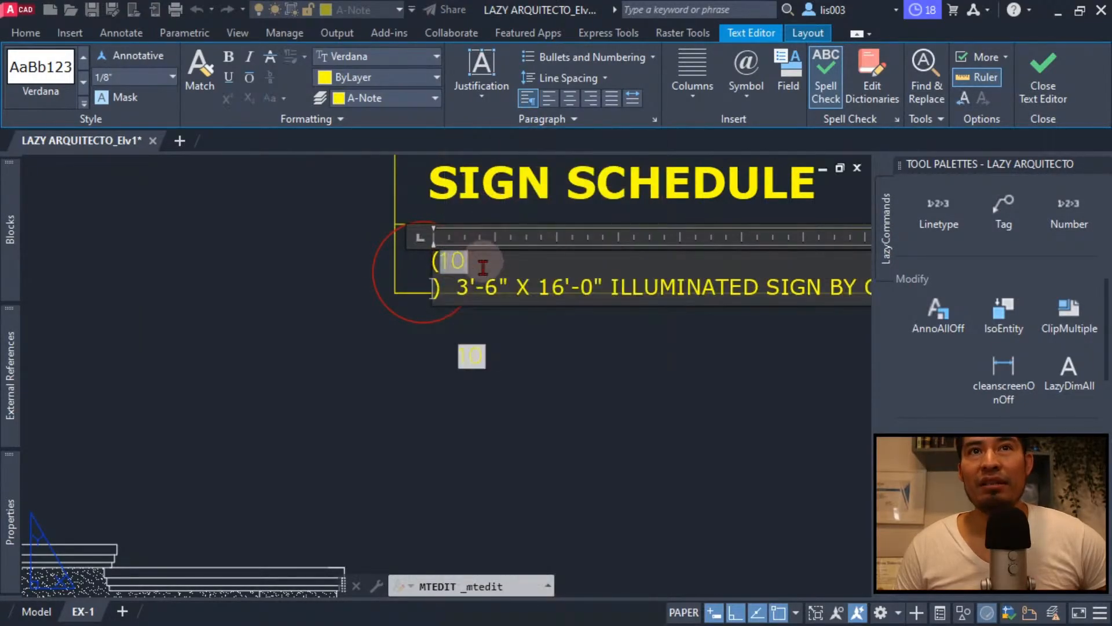
{"action": "left_click", "coordinate": [529, 343]}
Erase the loose count field below the sign schedule together with the red circle around the quantity.
{"action": "left_click", "coordinate": [532, 395]}
{"action": "left_click", "coordinate": [451, 345]}
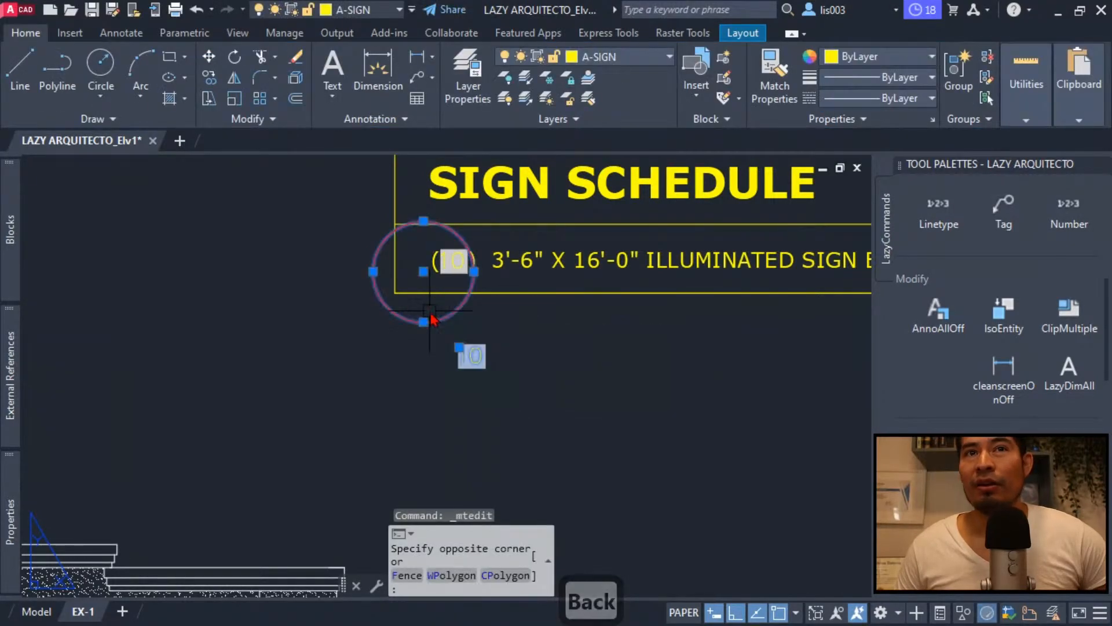
{"action": "key", "text": "Delete"}
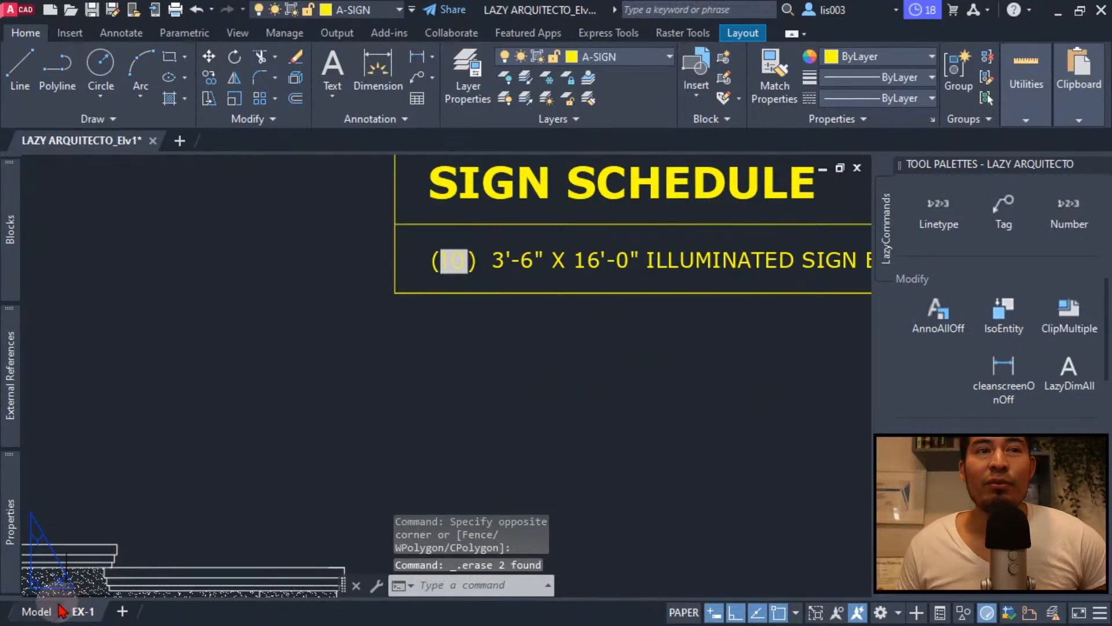
Delete the two tenant signs on the side elevations in model space and return to the EX-1 layout.
{"action": "left_click", "coordinate": [37, 611]}
{"action": "middle_click_drag", "start_coordinate": [390, 397], "coordinate": [398, 316]}
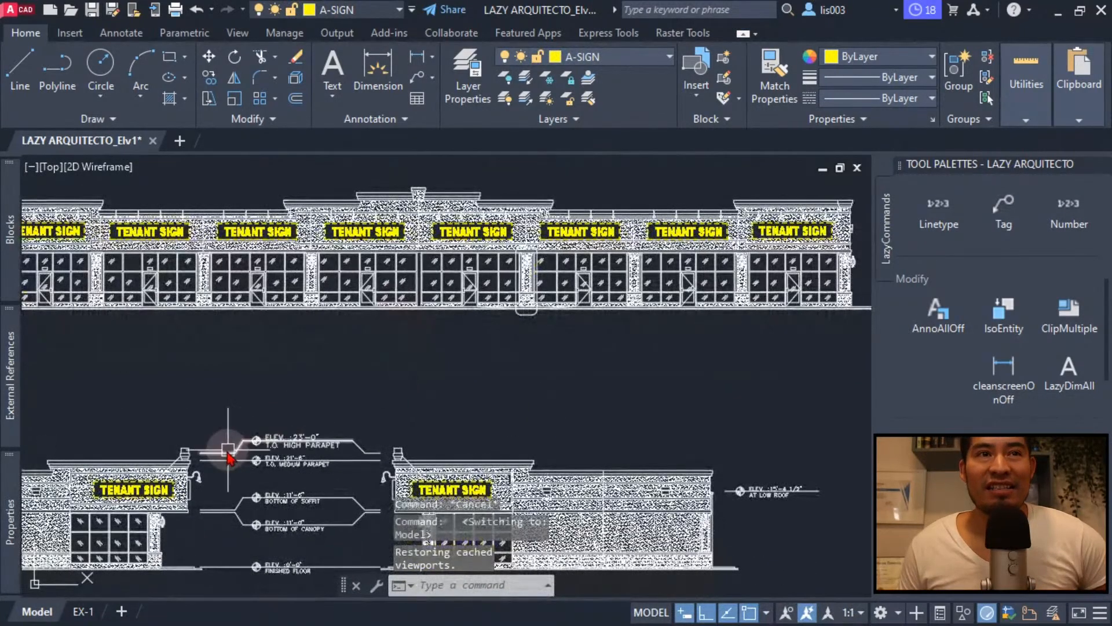
{"action": "left_click", "coordinate": [160, 497]}
{"action": "left_click", "coordinate": [452, 491]}
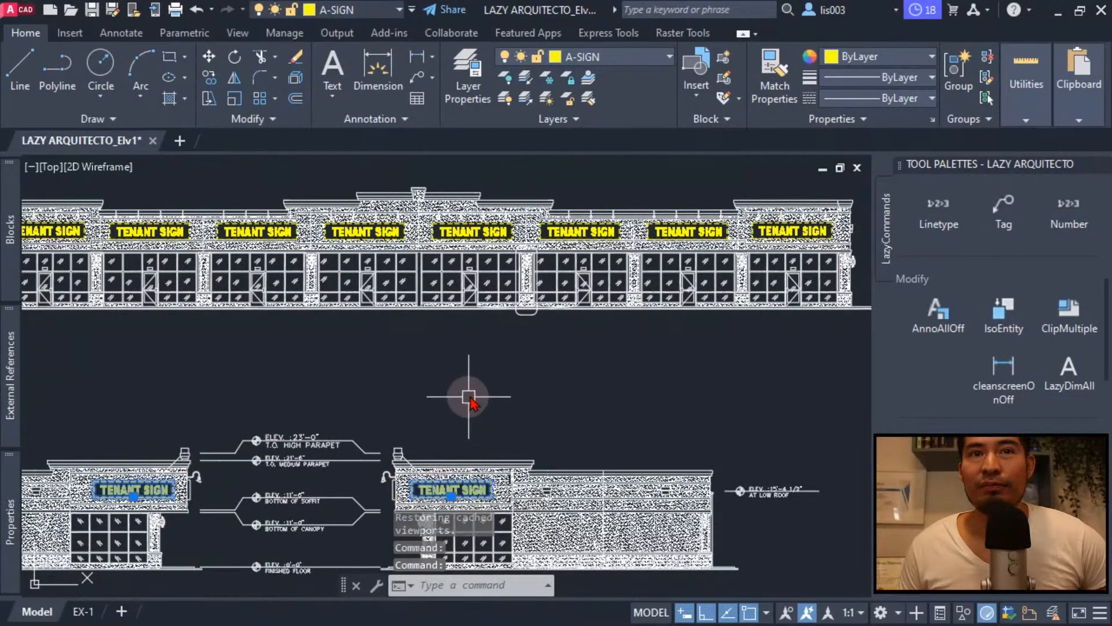
{"action": "key", "text": "Delete"}
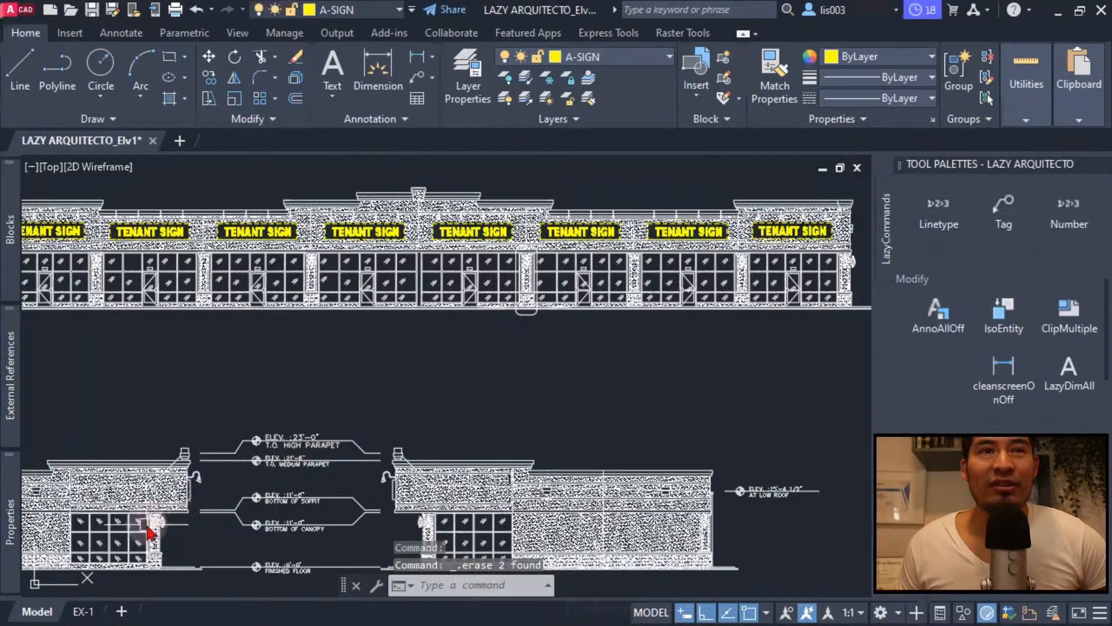
{"action": "key", "text": "Escape"}
{"action": "left_click", "coordinate": [83, 611]}
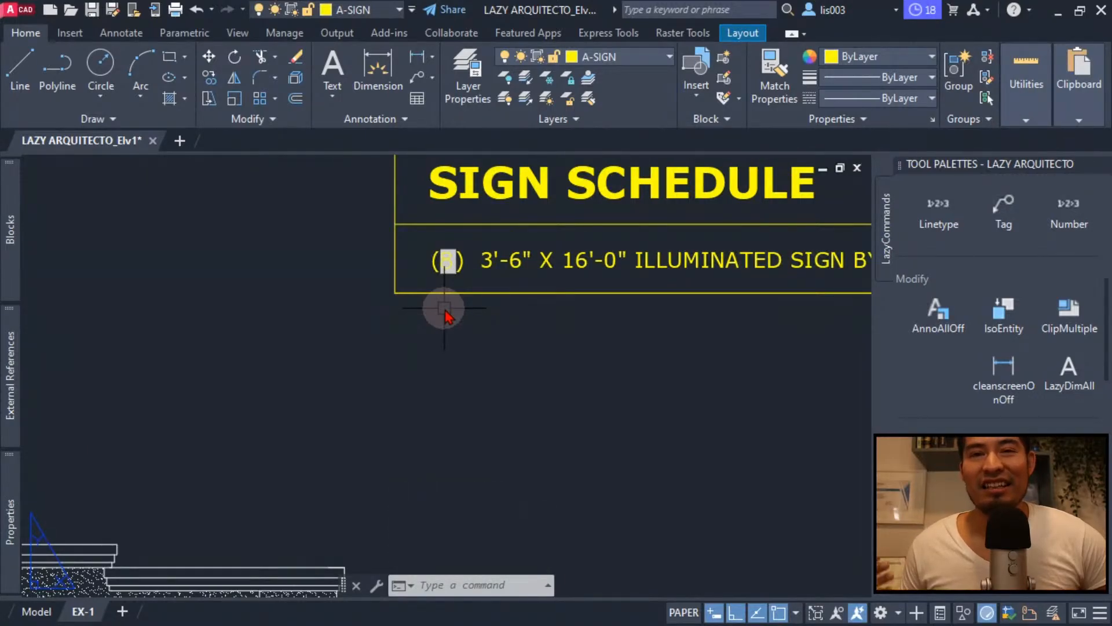
Review the quantity in the sign schedule against the tenant signs on the front elevation in the EX-1 layout.
{"action": "scroll", "coordinate": [445, 316], "scroll_direction": "down", "scroll_amount": 2}
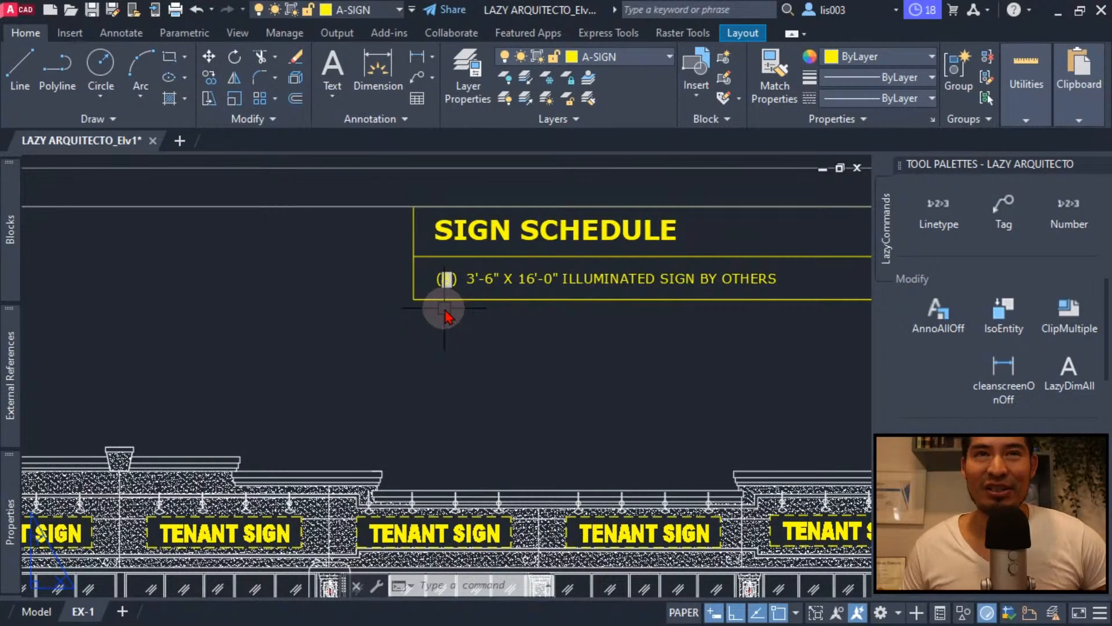
{"action": "scroll", "coordinate": [447, 308], "scroll_direction": "down", "scroll_amount": 4}
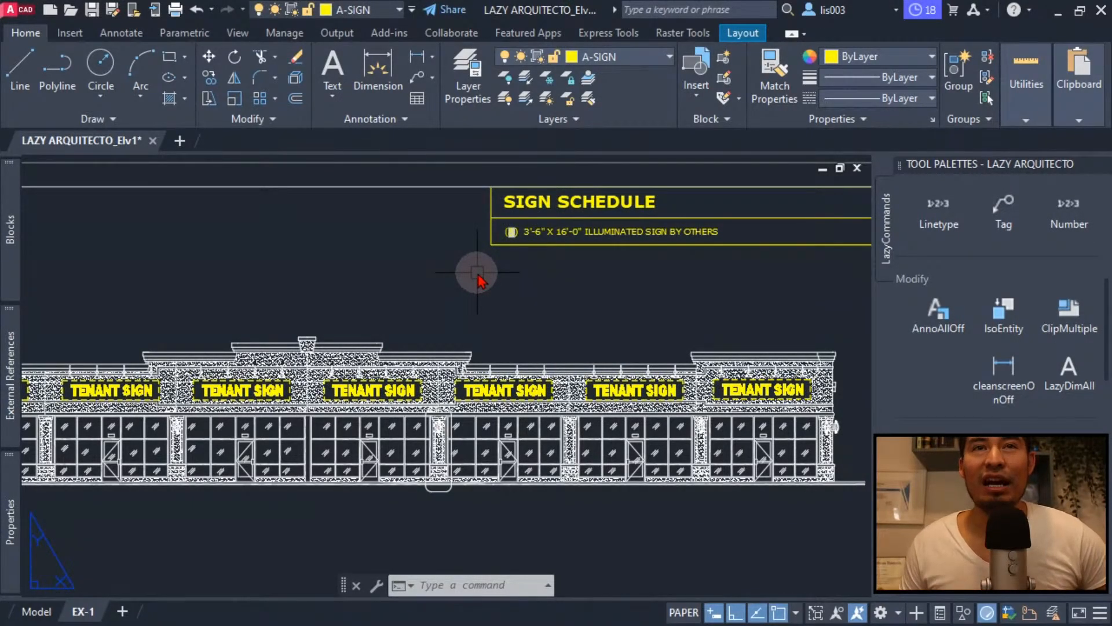
{"action": "scroll", "coordinate": [478, 281], "scroll_direction": "down", "scroll_amount": 1}
{"action": "scroll", "coordinate": [521, 268], "scroll_direction": "down", "scroll_amount": 2}
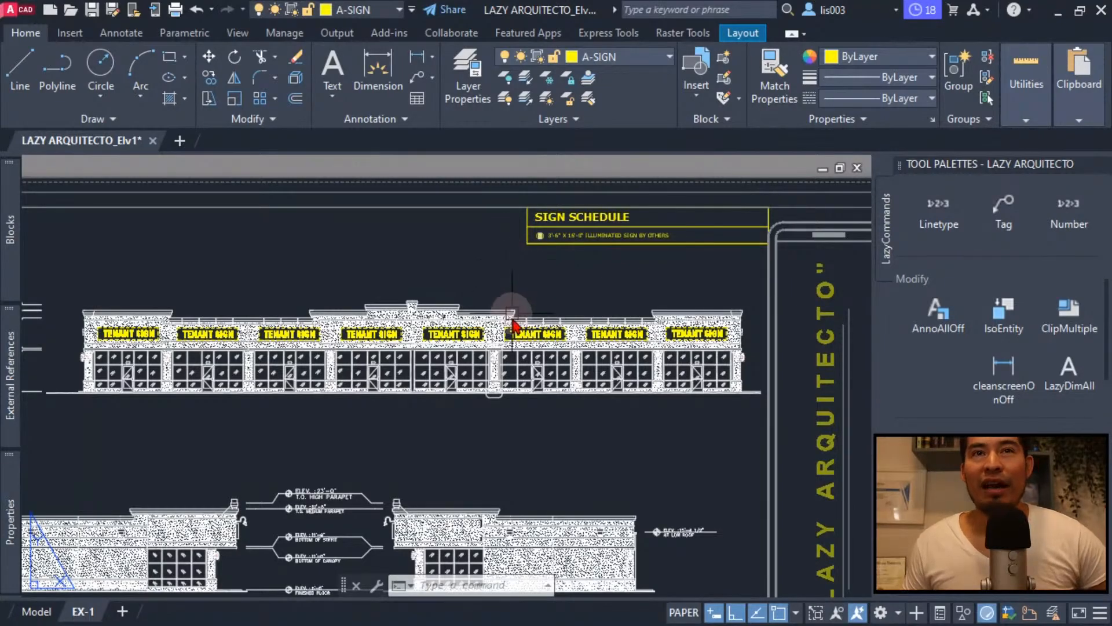
{"action": "scroll", "coordinate": [527, 368], "scroll_direction": "down", "scroll_amount": 2}
{"action": "middle_click_drag", "start_coordinate": [528, 367], "coordinate": [525, 347]}
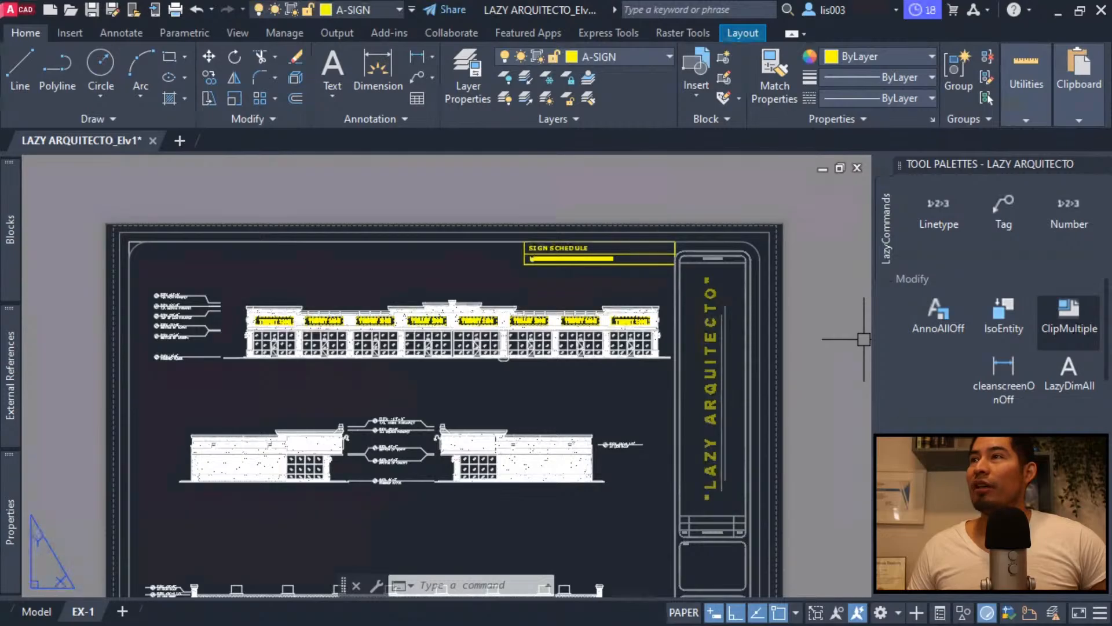
{"action": "left_click", "coordinate": [1070, 322]}
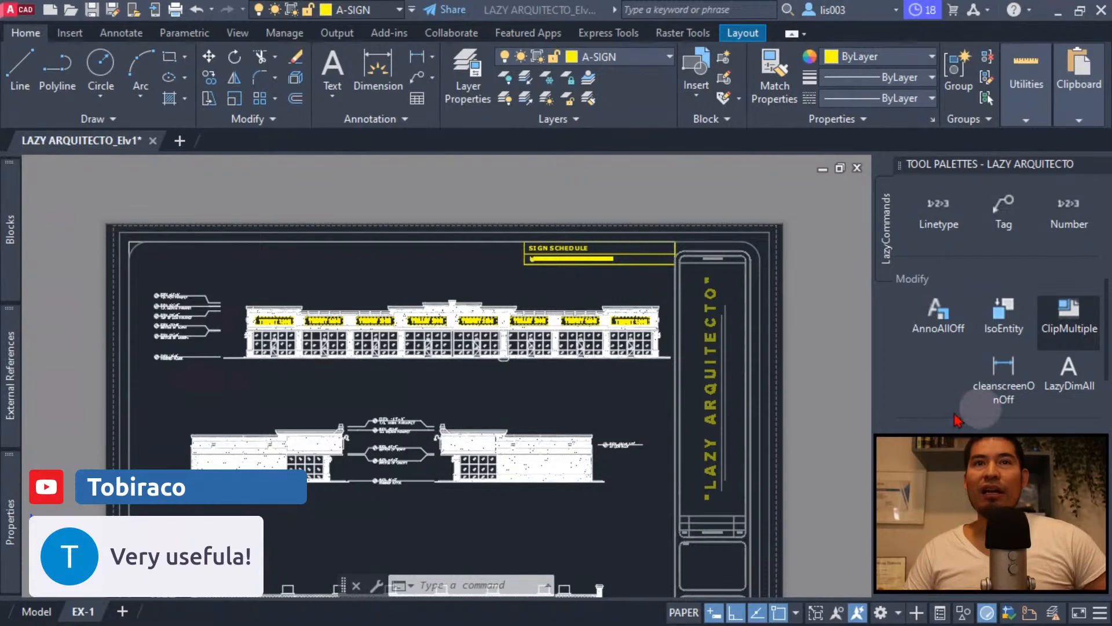
{"action": "scroll", "coordinate": [509, 278], "scroll_direction": "up", "scroll_amount": 4}
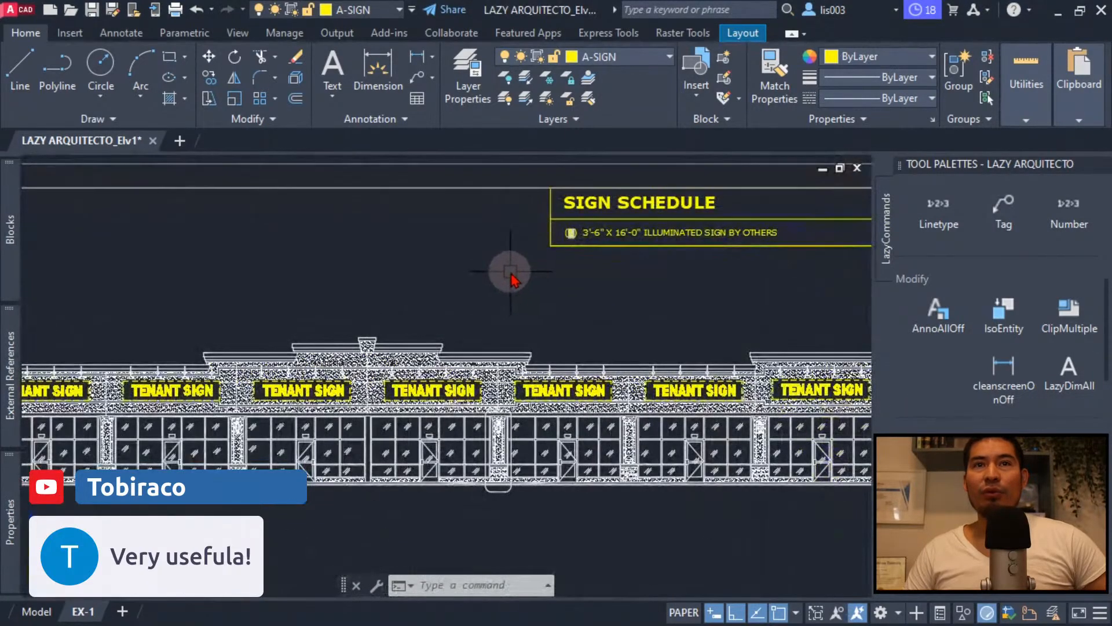
{"action": "middle_click_drag", "start_coordinate": [510, 278], "coordinate": [529, 298]}
{"action": "scroll", "coordinate": [588, 294], "scroll_direction": "up", "scroll_amount": 2}
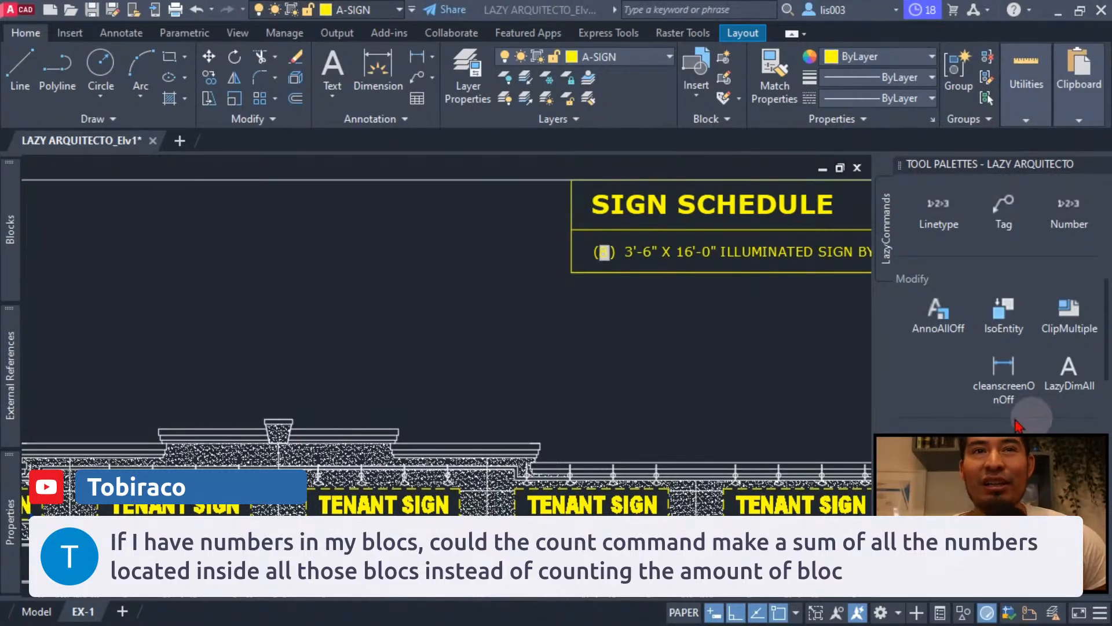
{"action": "left_click", "coordinate": [774, 381]}
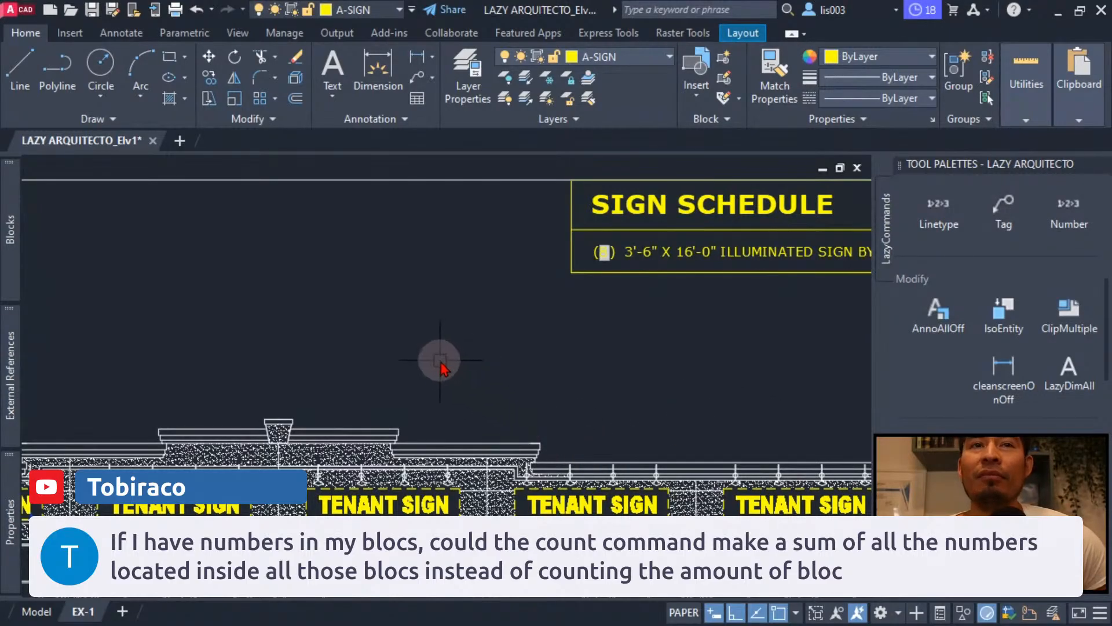
{"action": "scroll", "coordinate": [442, 365], "scroll_direction": "down", "scroll_amount": 3}
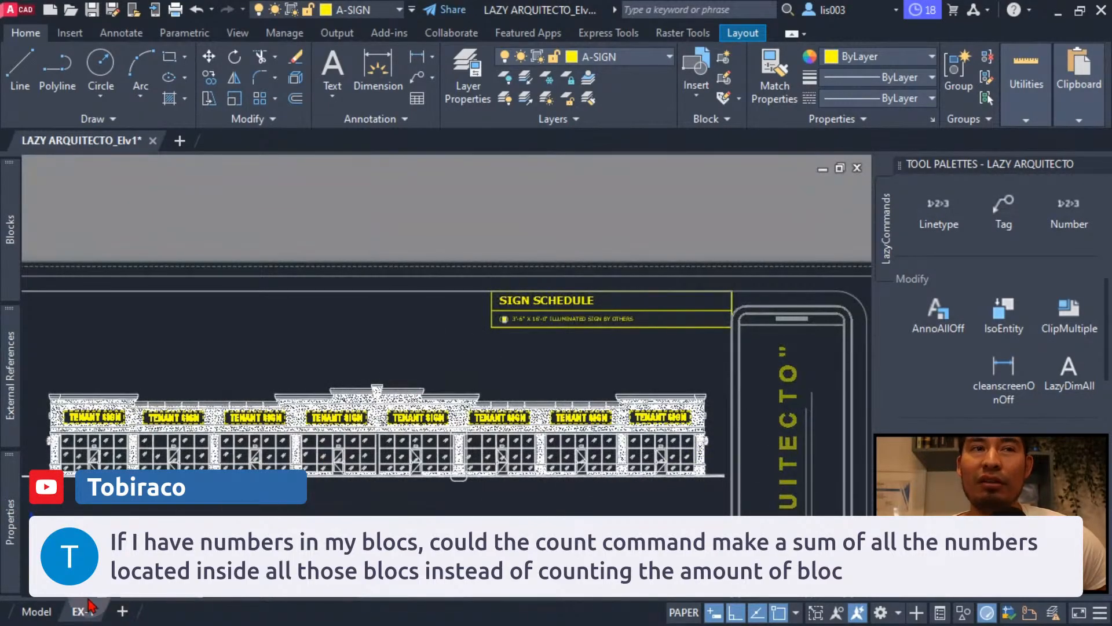
{"action": "left_click", "coordinate": [38, 612]}
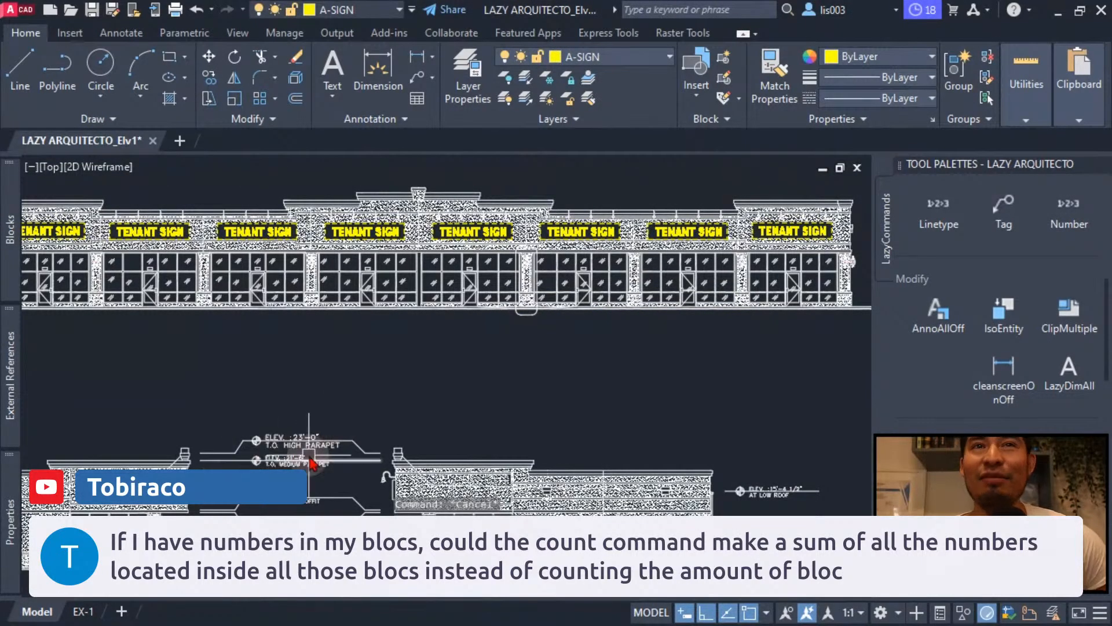
{"action": "scroll", "coordinate": [367, 440], "scroll_direction": "down", "scroll_amount": 4}
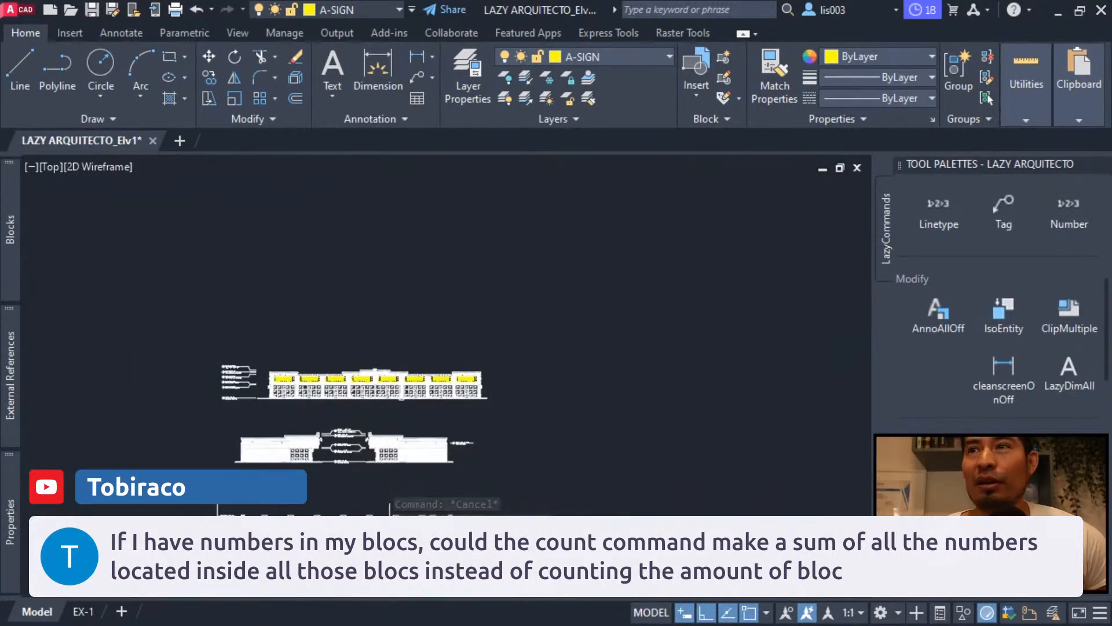
{"action": "scroll", "coordinate": [394, 509], "scroll_direction": "up", "scroll_amount": 2}
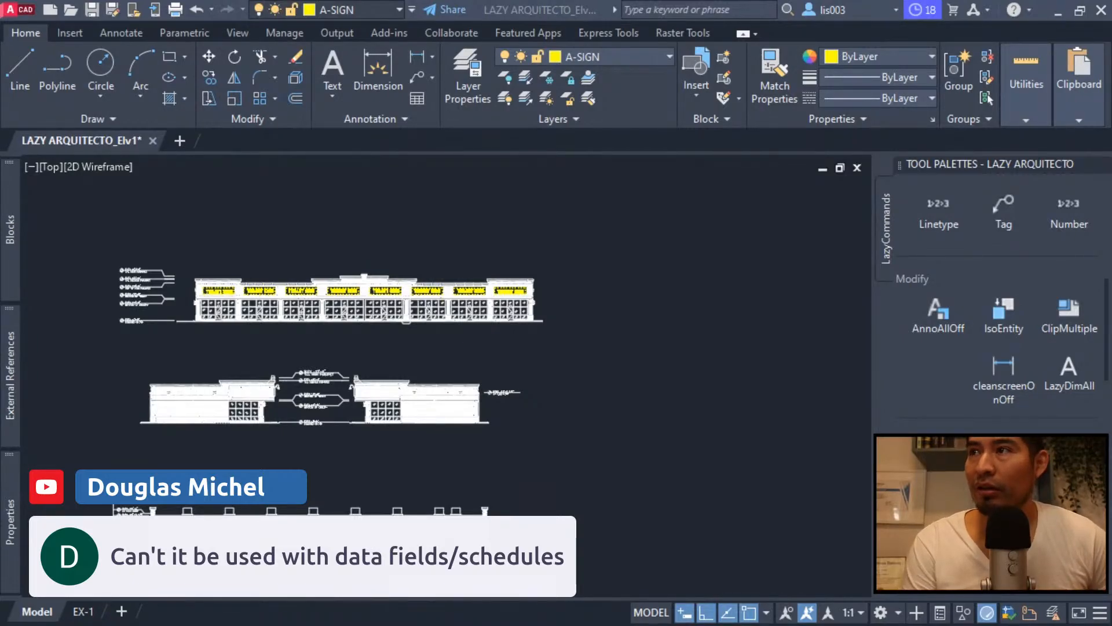
{"action": "left_click", "coordinate": [456, 382]}
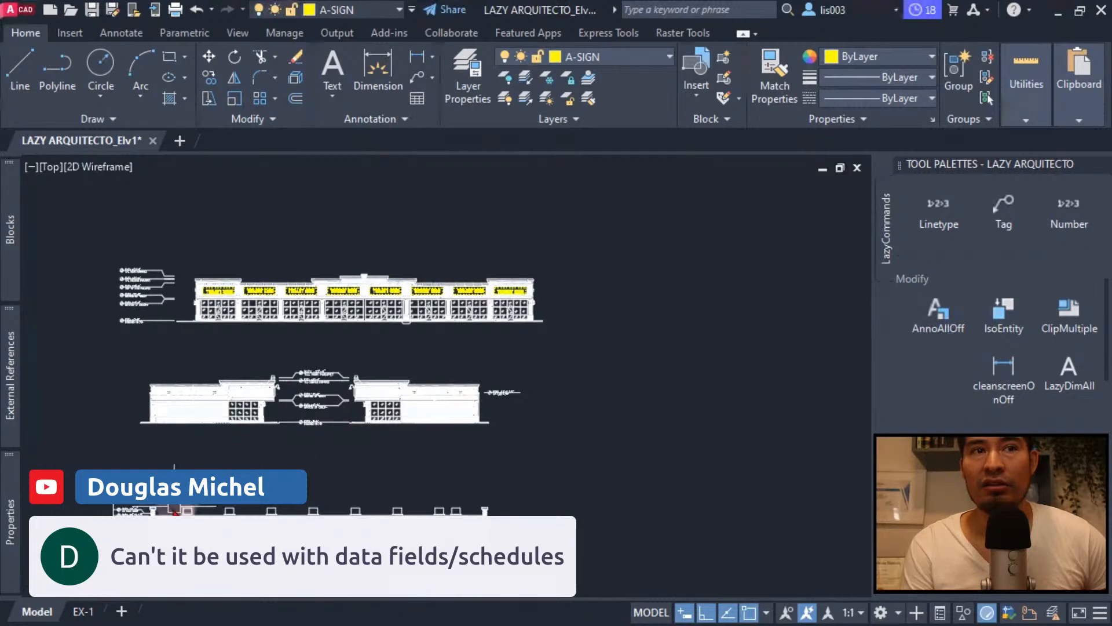
Go back to the EX-1 layout and inspect the illuminated sign note in the sign schedule.
{"action": "left_click", "coordinate": [83, 611]}
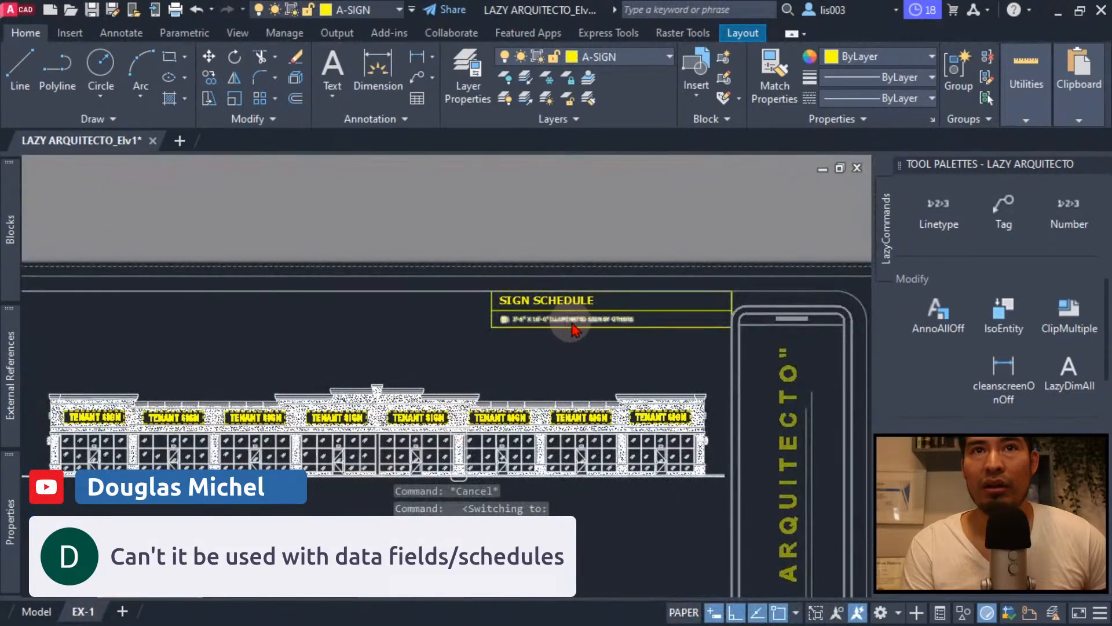
{"action": "scroll", "coordinate": [571, 324], "scroll_direction": "up", "scroll_amount": 4}
{"action": "middle_click_drag", "start_coordinate": [572, 325], "coordinate": [447, 368]}
{"action": "left_click", "coordinate": [430, 359]}
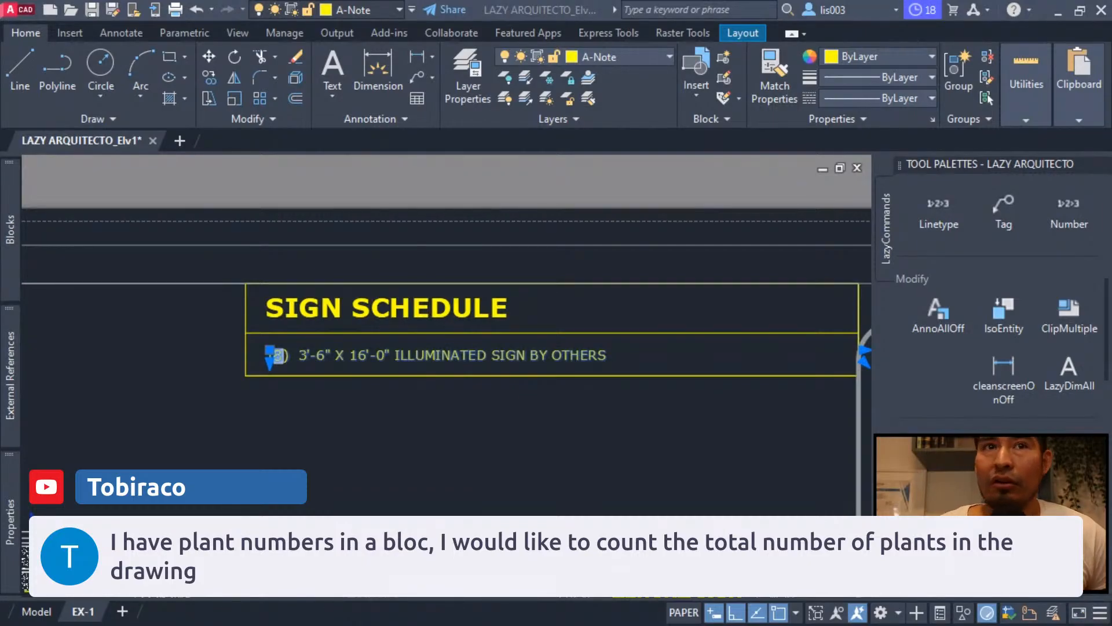
{"action": "left_click", "coordinate": [600, 449]}
{"action": "key", "text": "Escape"}
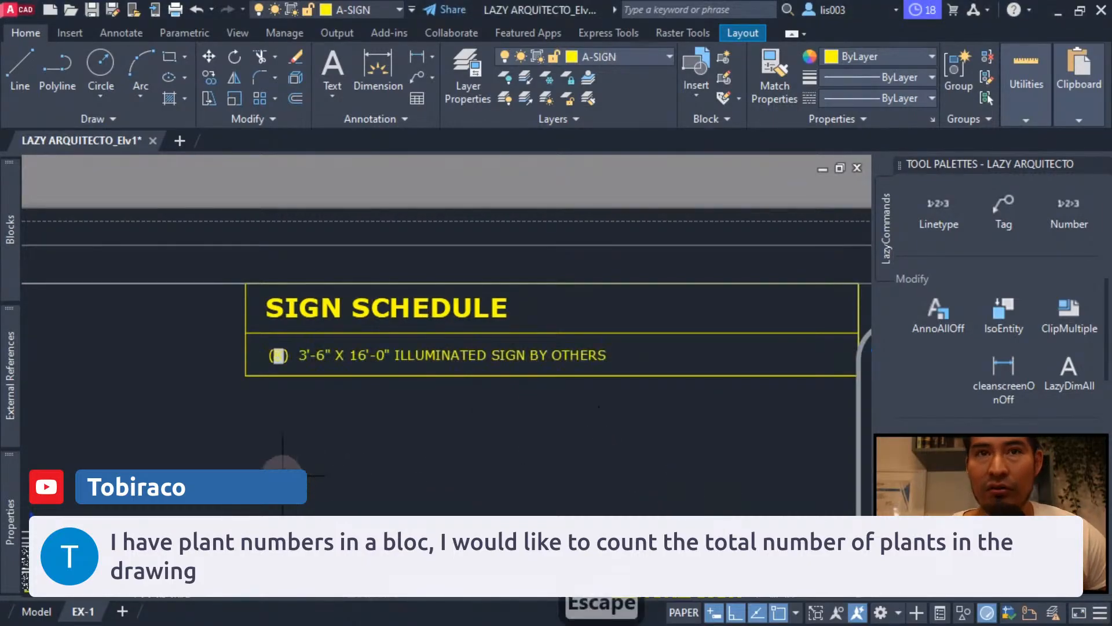
{"action": "scroll", "coordinate": [185, 501], "scroll_direction": "down", "scroll_amount": 2}
Draw a small square in model space, in the empty area to the right of the front elevation.
{"action": "left_click", "coordinate": [42, 618]}
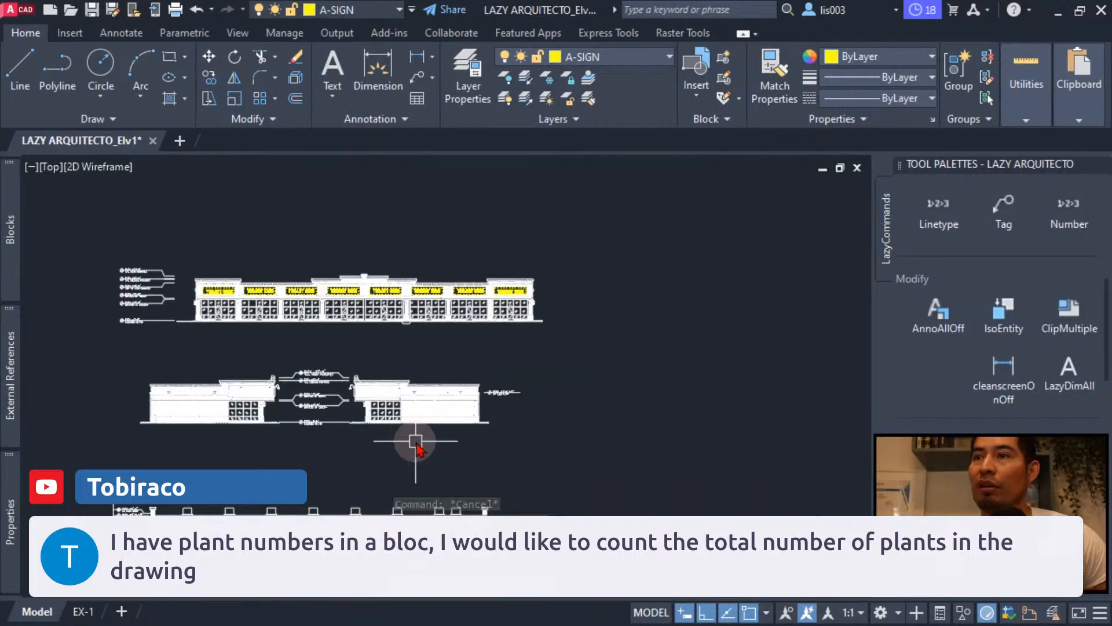
{"action": "scroll", "coordinate": [411, 318], "scroll_direction": "up", "scroll_amount": 3}
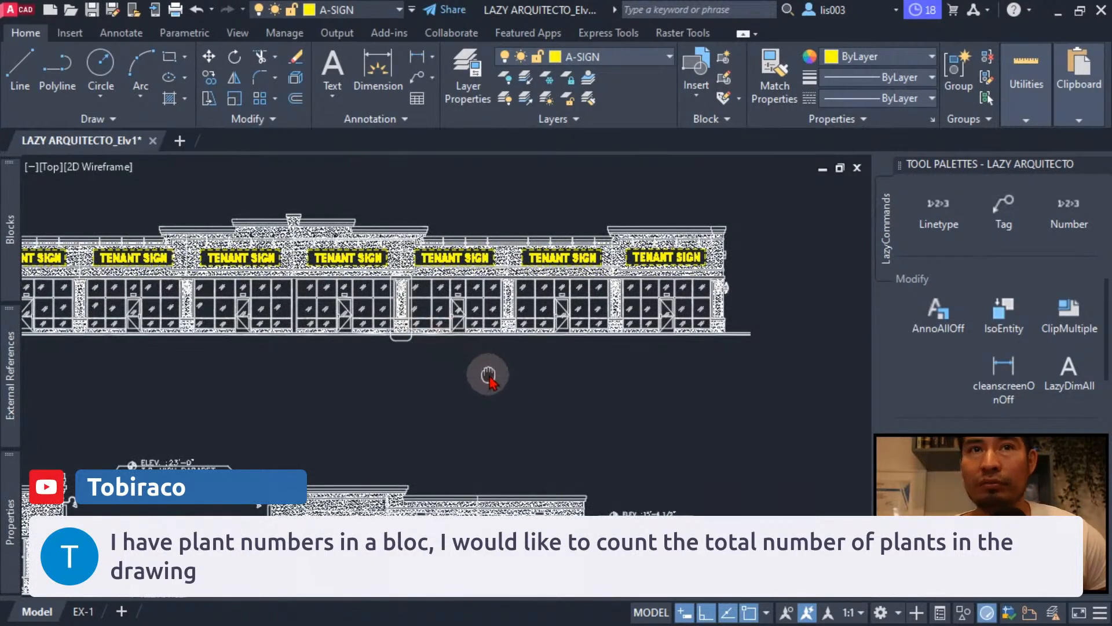
{"action": "mouse_move", "coordinate": [490, 377]}
{"action": "middle_mouse_down"}
{"action": "mouse_move", "coordinate": [431, 342]}
{"action": "mouse_move", "coordinate": [447, 340]}
{"action": "mouse_move", "coordinate": [400, 340]}
{"action": "middle_mouse_up"}
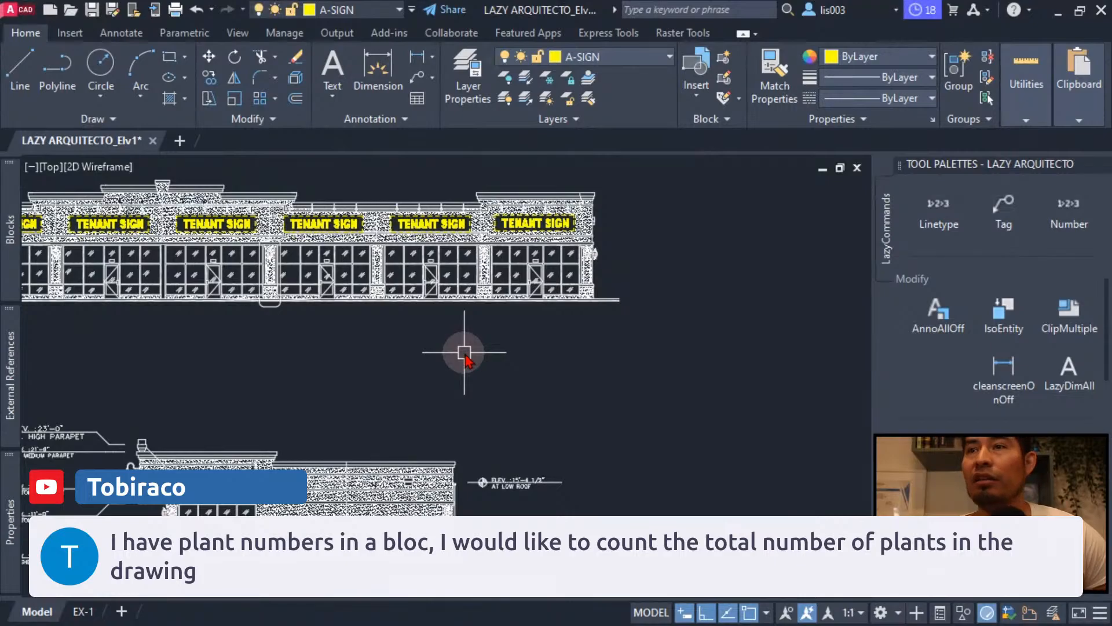
{"action": "middle_click_drag", "start_coordinate": [464, 352], "coordinate": [462, 393]}
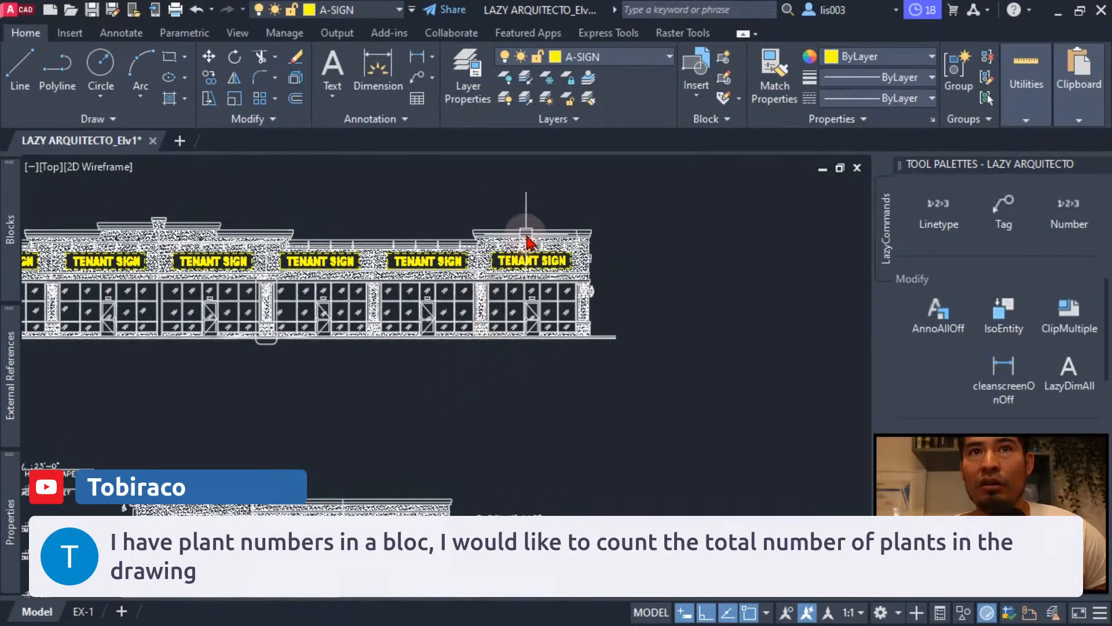
{"action": "scroll", "coordinate": [530, 241], "scroll_direction": "up", "scroll_amount": 2}
{"action": "middle_click_drag", "start_coordinate": [547, 255], "coordinate": [385, 286]}
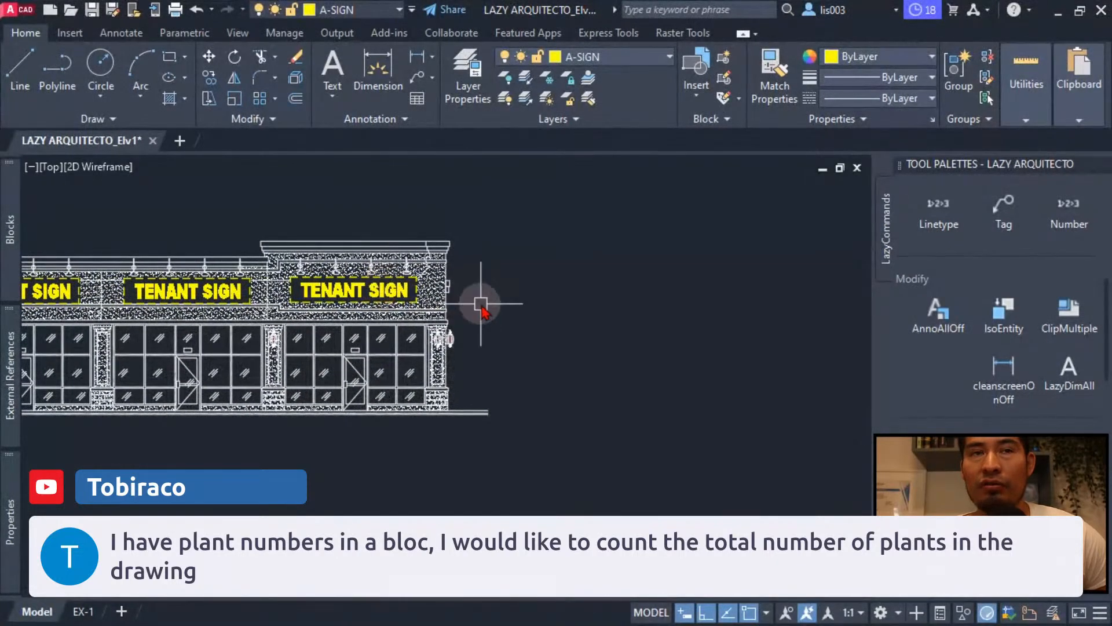
{"action": "mouse_move", "coordinate": [480, 304]}
{"action": "middle_mouse_down"}
{"action": "mouse_move", "coordinate": [423, 298]}
{"action": "mouse_move", "coordinate": [444, 316]}
{"action": "middle_mouse_up"}
{"action": "key", "text": "Escape"}
{"action": "type", "text": "rec"}
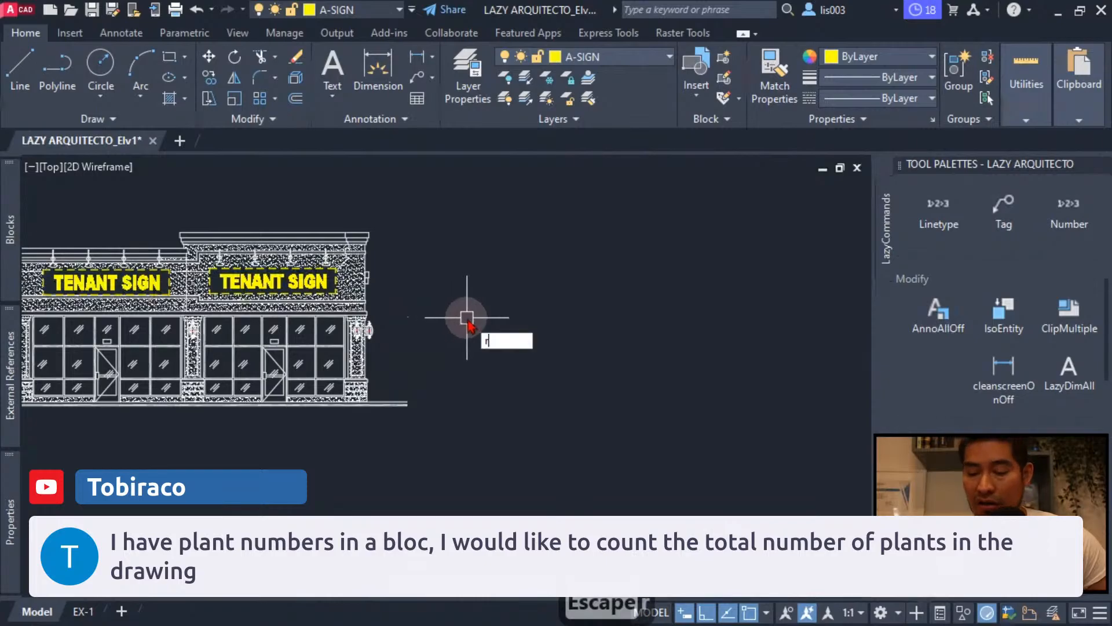
{"action": "key", "text": "Return"}
{"action": "left_click", "coordinate": [475, 320]}
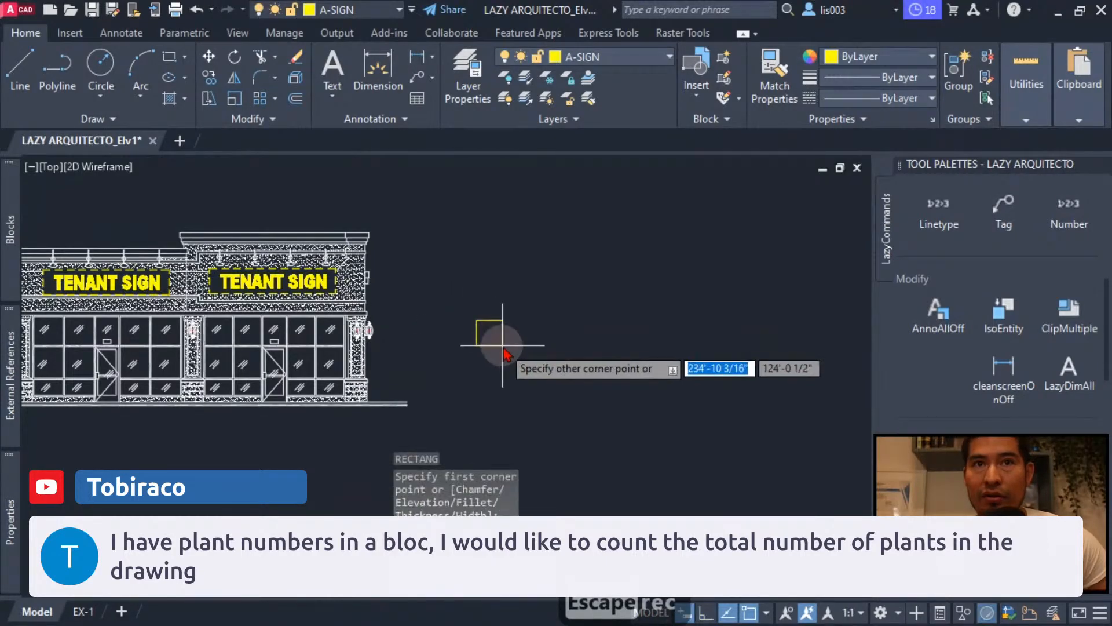
{"action": "left_click", "coordinate": [502, 346]}
Draw a circle smaller than the square, just to its right.
{"action": "scroll", "coordinate": [481, 333], "scroll_direction": "up", "scroll_amount": 4}
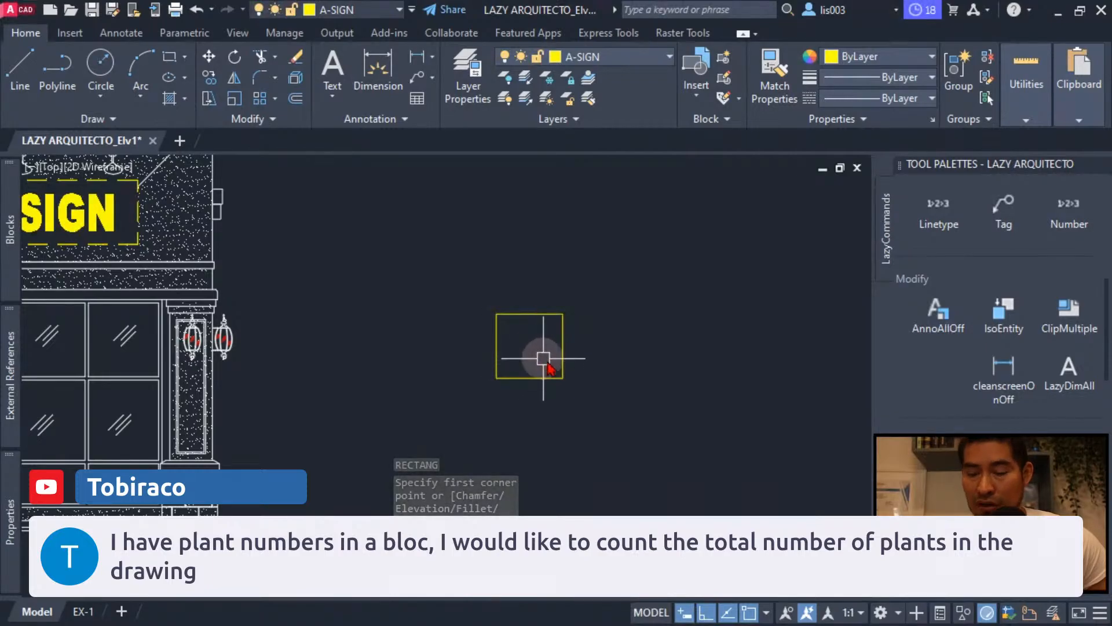
{"action": "type", "text": "circ"}
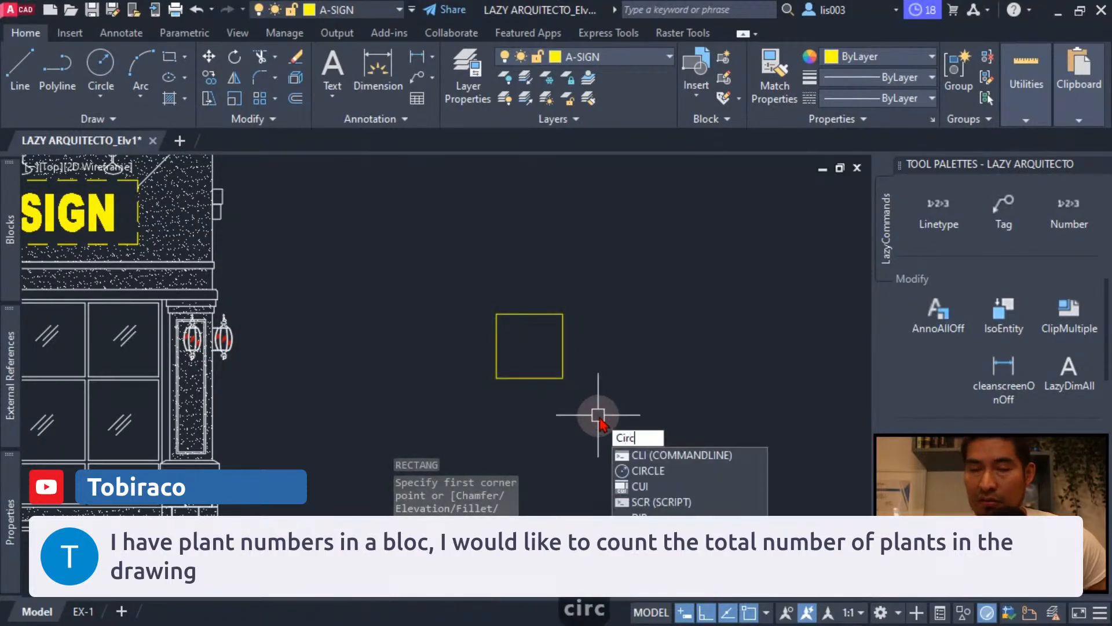
{"action": "key", "text": "Return"}
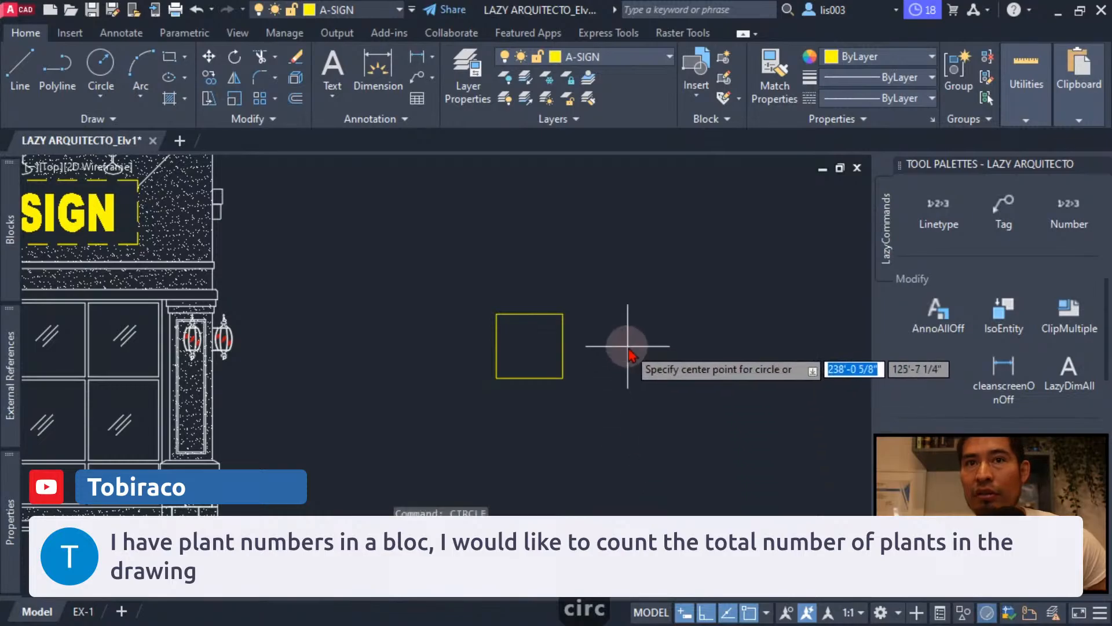
{"action": "left_click", "coordinate": [628, 346]}
{"action": "left_click", "coordinate": [651, 367]}
Convert the circle into a block named circle with its base point at the circle's center.
{"action": "left_click", "coordinate": [651, 342]}
{"action": "scroll", "coordinate": [652, 343], "scroll_direction": "up", "scroll_amount": 2}
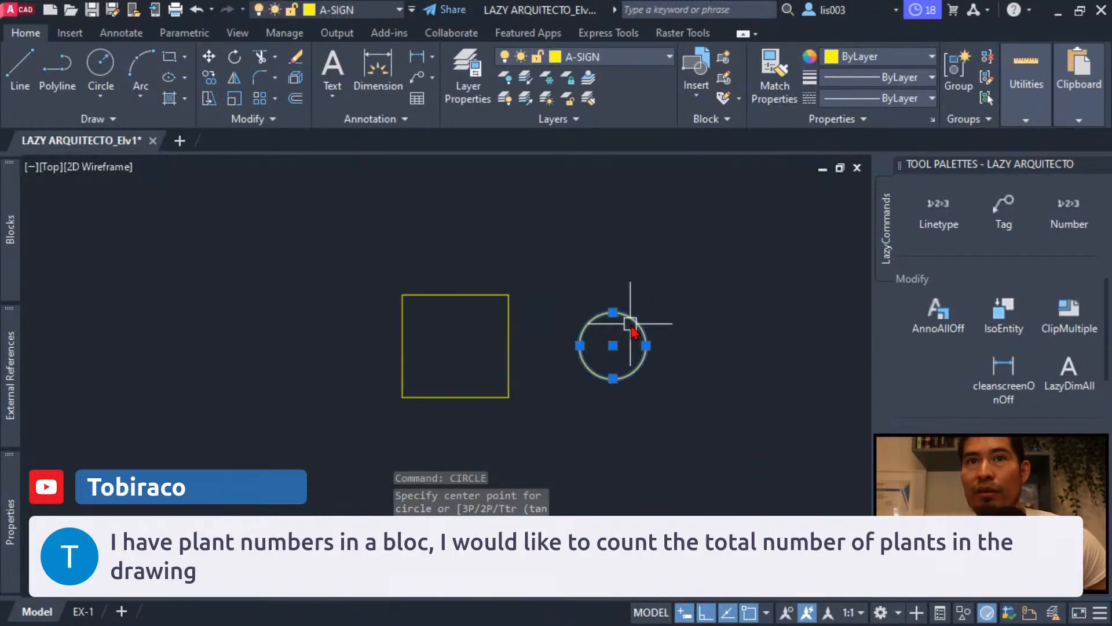
{"action": "type", "text": "b"}
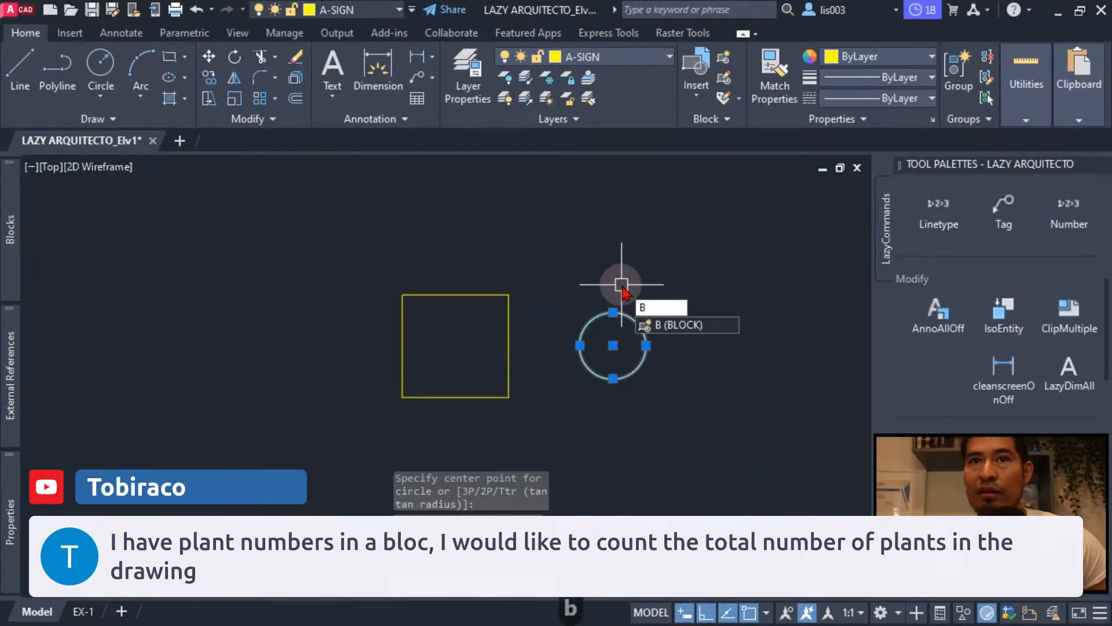
{"action": "key", "text": "Return"}
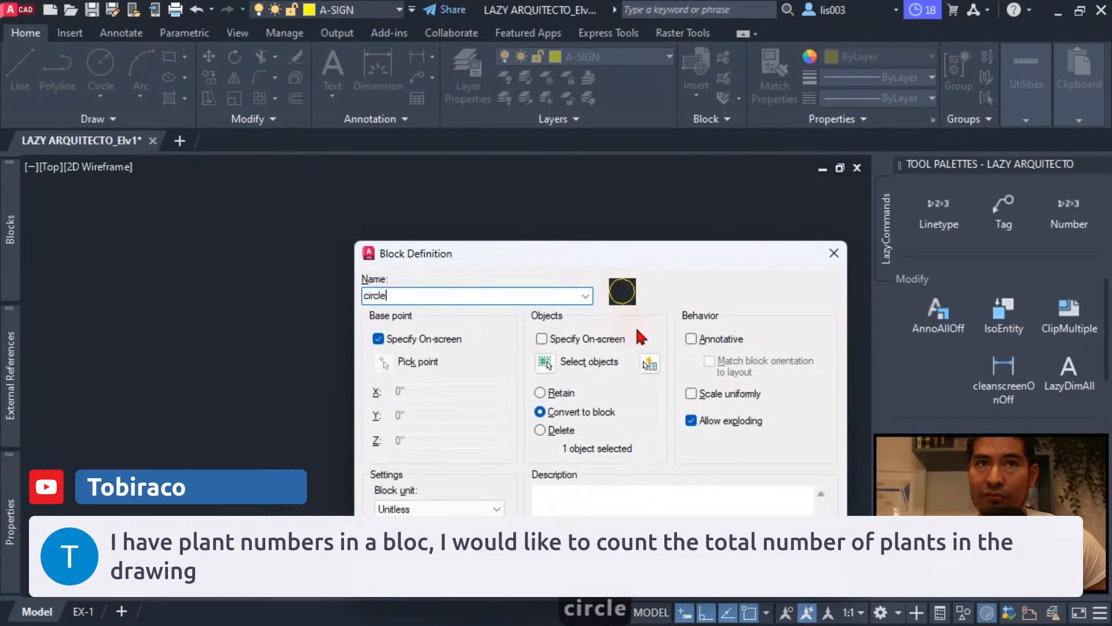
{"action": "type", "text": "circle"}
{"action": "key", "text": "Return"}
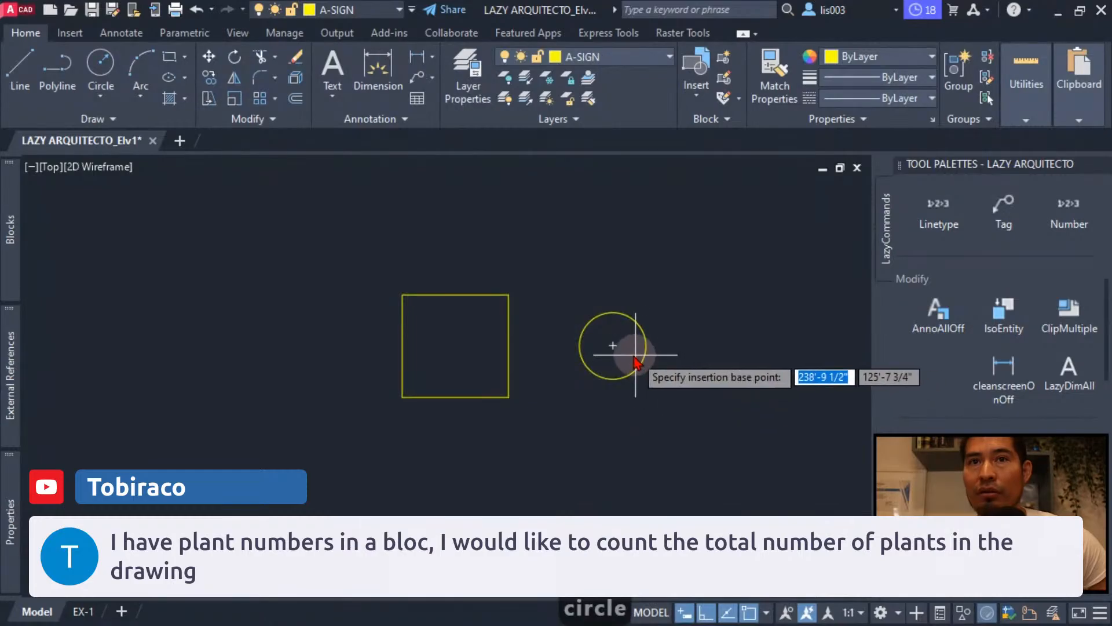
{"action": "left_click", "coordinate": [608, 342]}
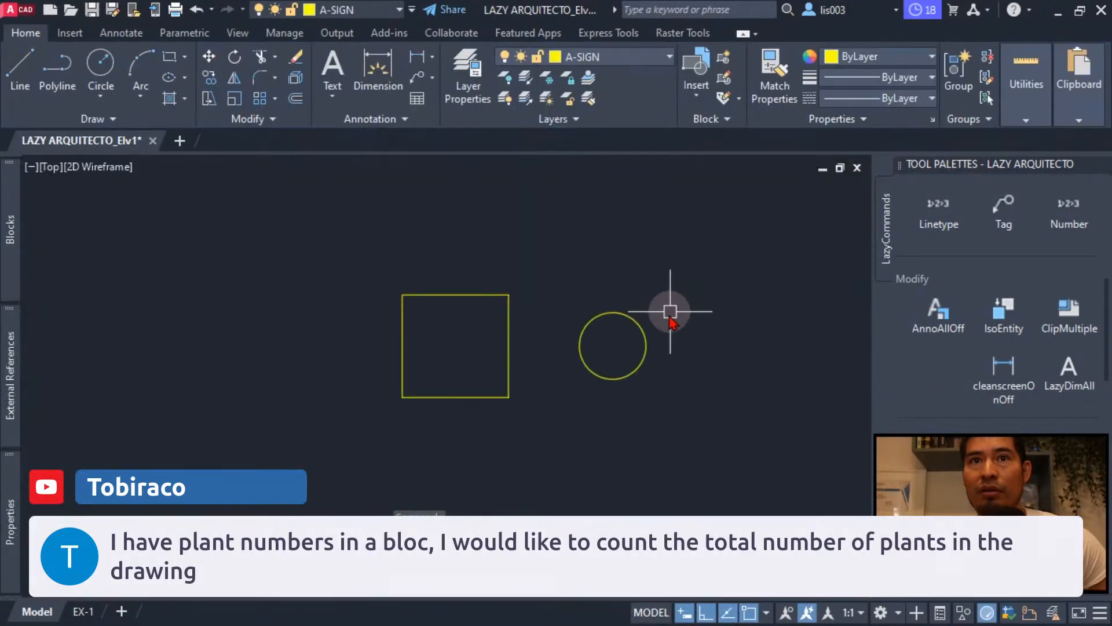
{"action": "left_click", "coordinate": [631, 316]}
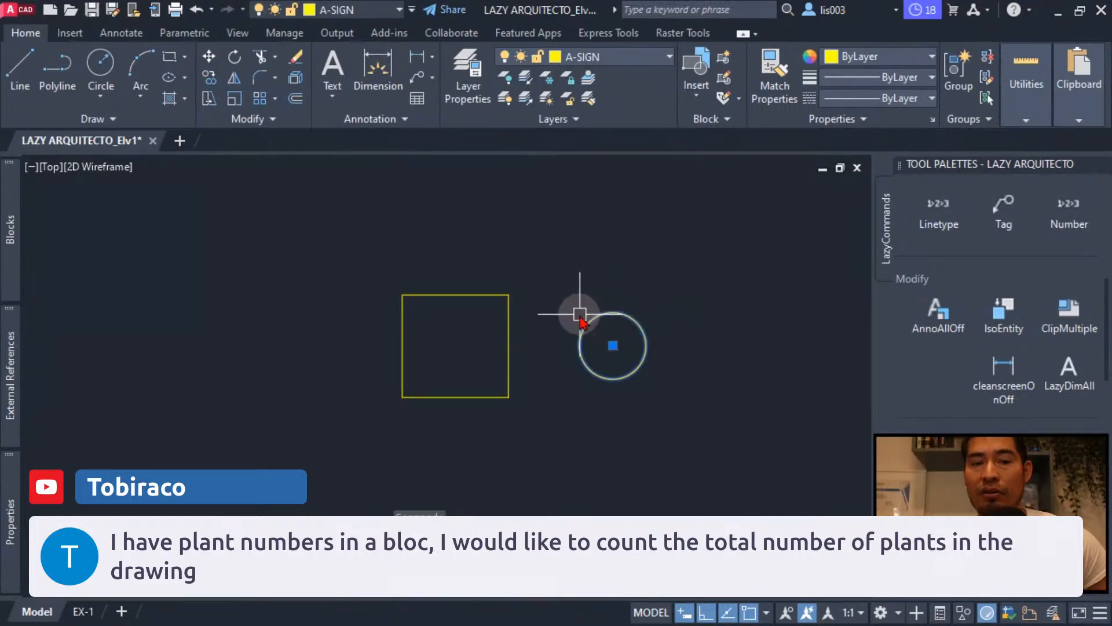
{"action": "key", "text": "Escape"}
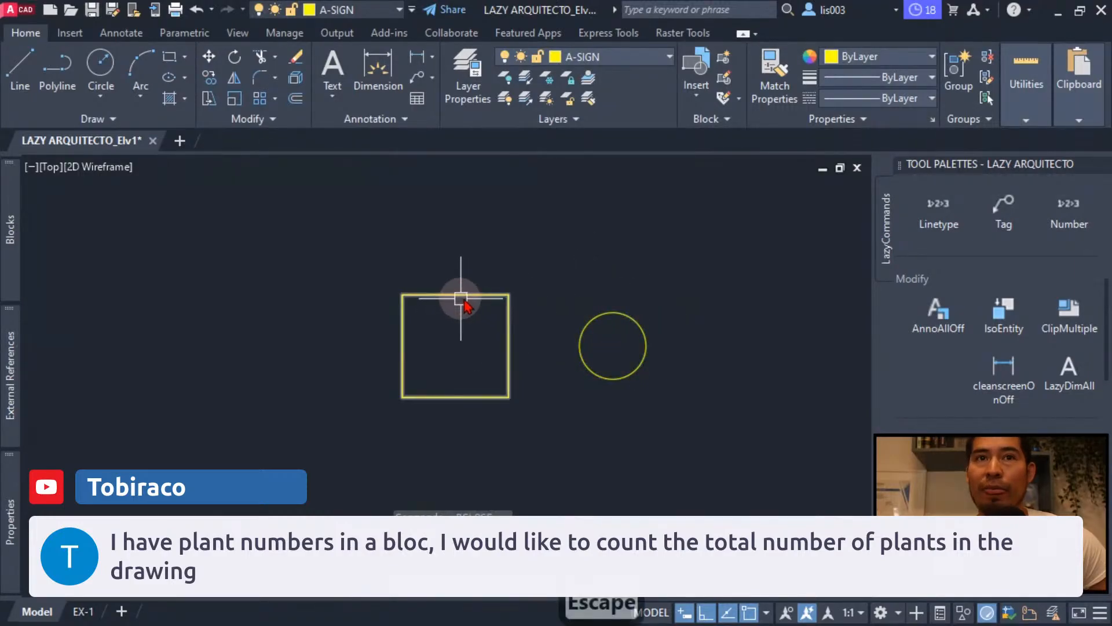
Move the circle block to the center of the square.
{"action": "left_click", "coordinate": [605, 322]}
{"action": "left_click", "coordinate": [612, 345]}
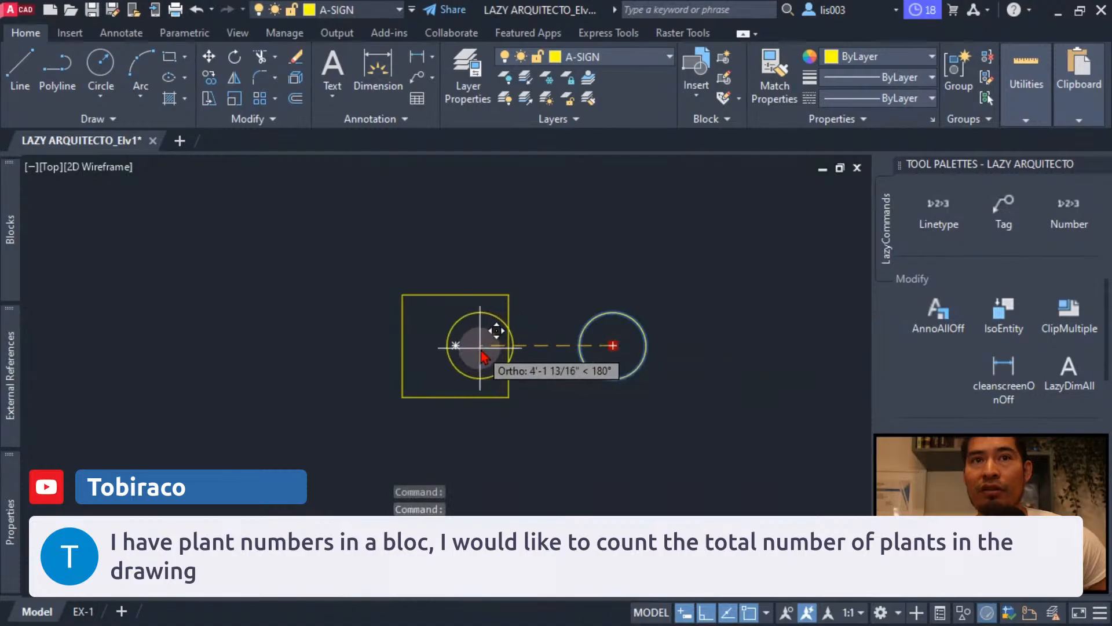
{"action": "left_click", "coordinate": [456, 346]}
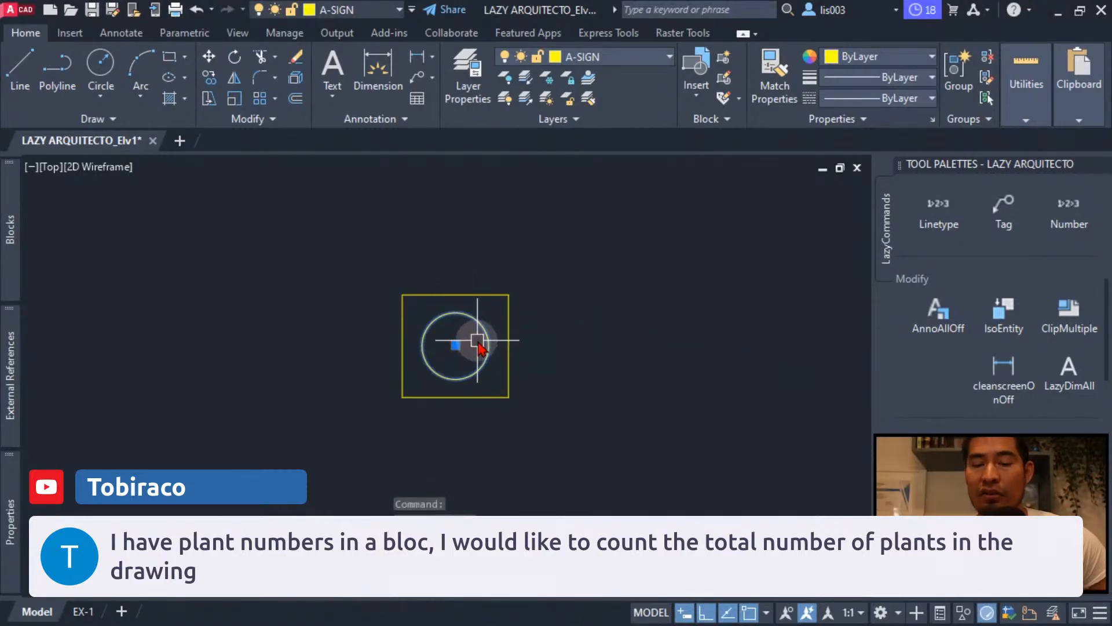
Convert the square and its inner circle block into a block named rectangle, with the base point at the square's bottom-edge midpoint.
{"action": "key", "text": "Escape"}
{"action": "left_click", "coordinate": [531, 345]}
{"action": "left_click", "coordinate": [437, 285]}
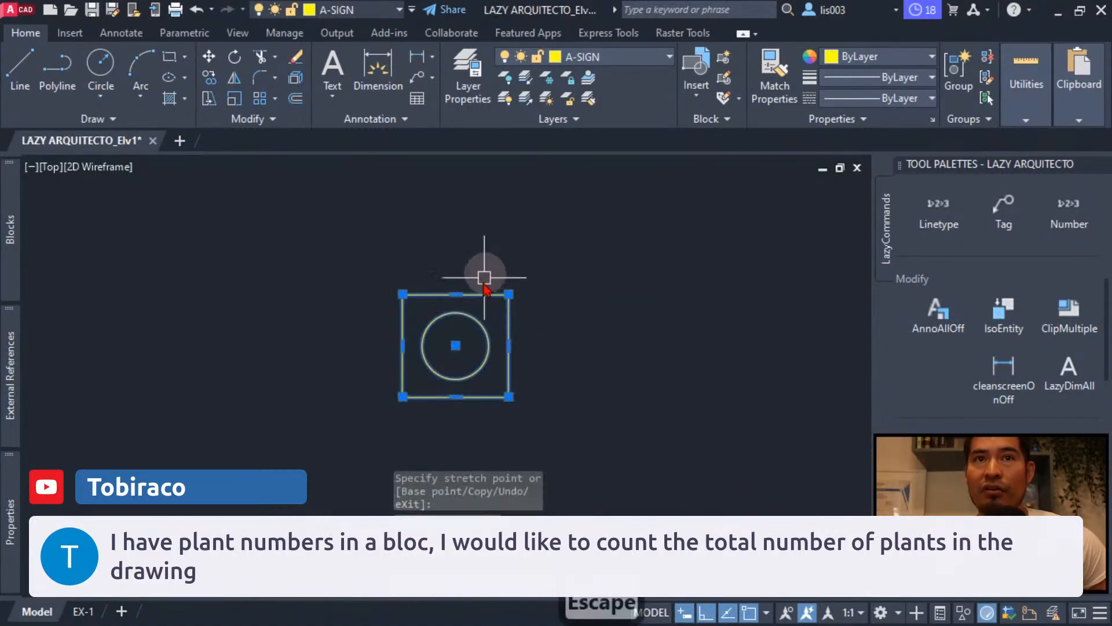
{"action": "type", "text": "B"}
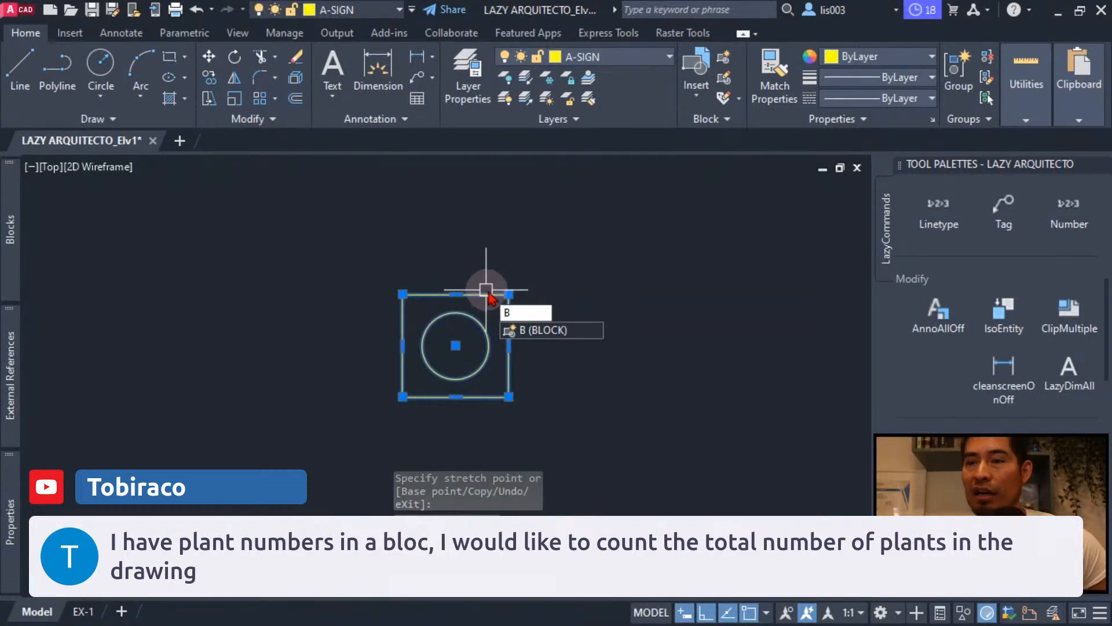
{"action": "key", "text": "Return"}
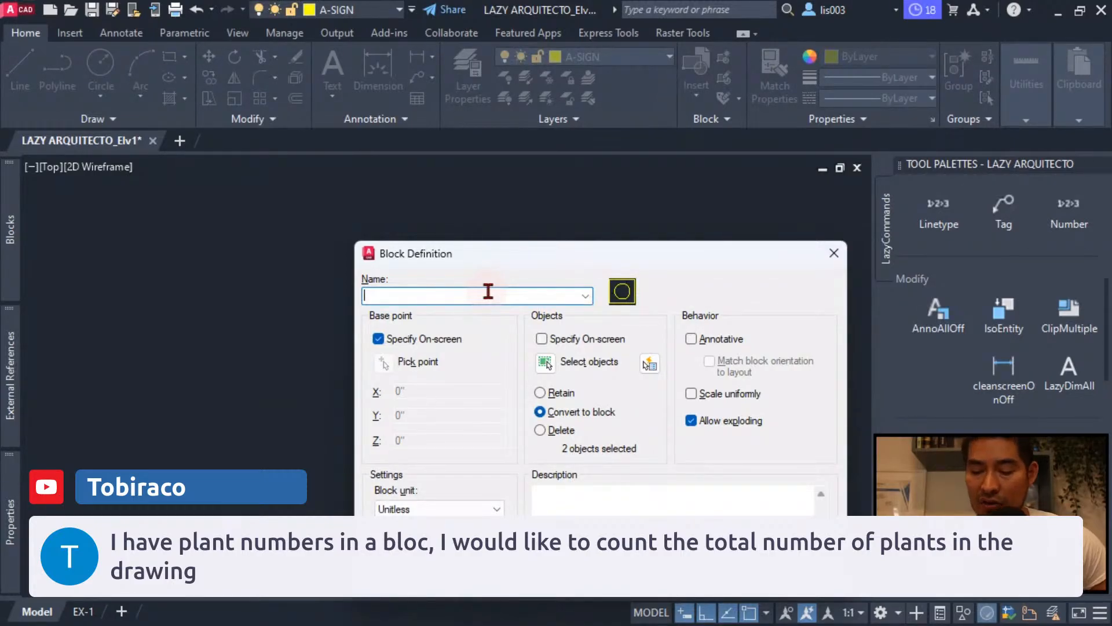
{"action": "type", "text": "rectangle"}
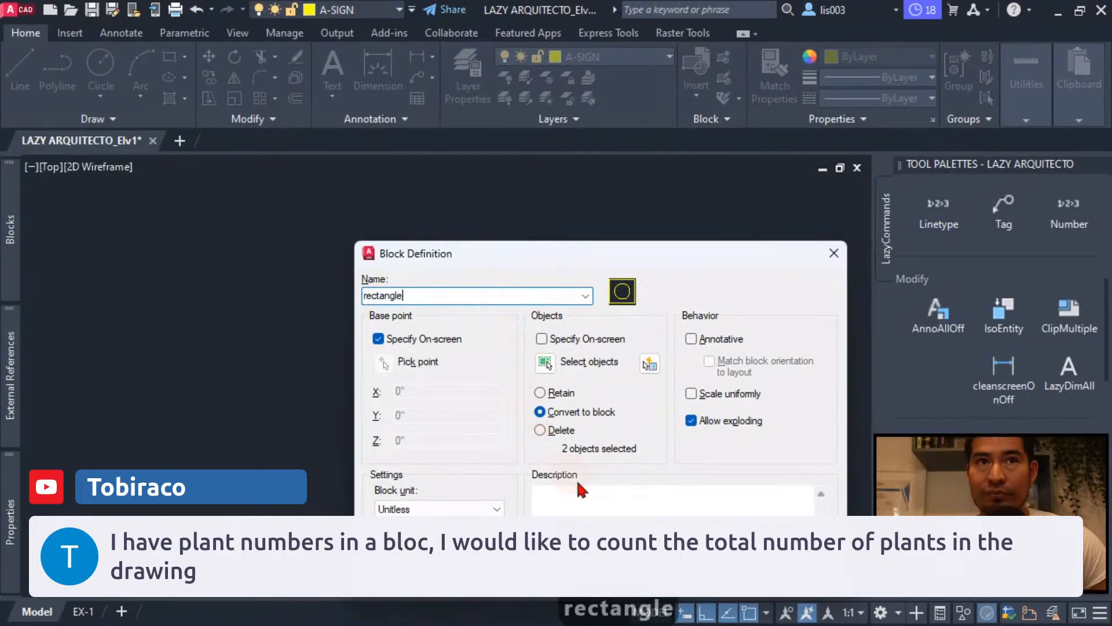
{"action": "key", "text": "Return"}
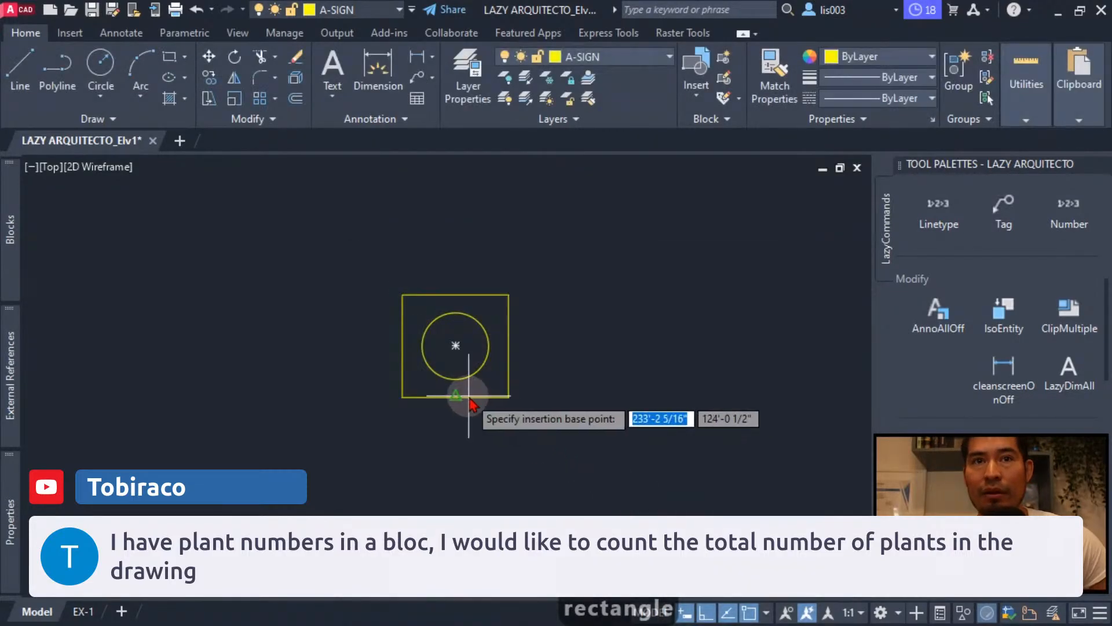
{"action": "left_click", "coordinate": [457, 397]}
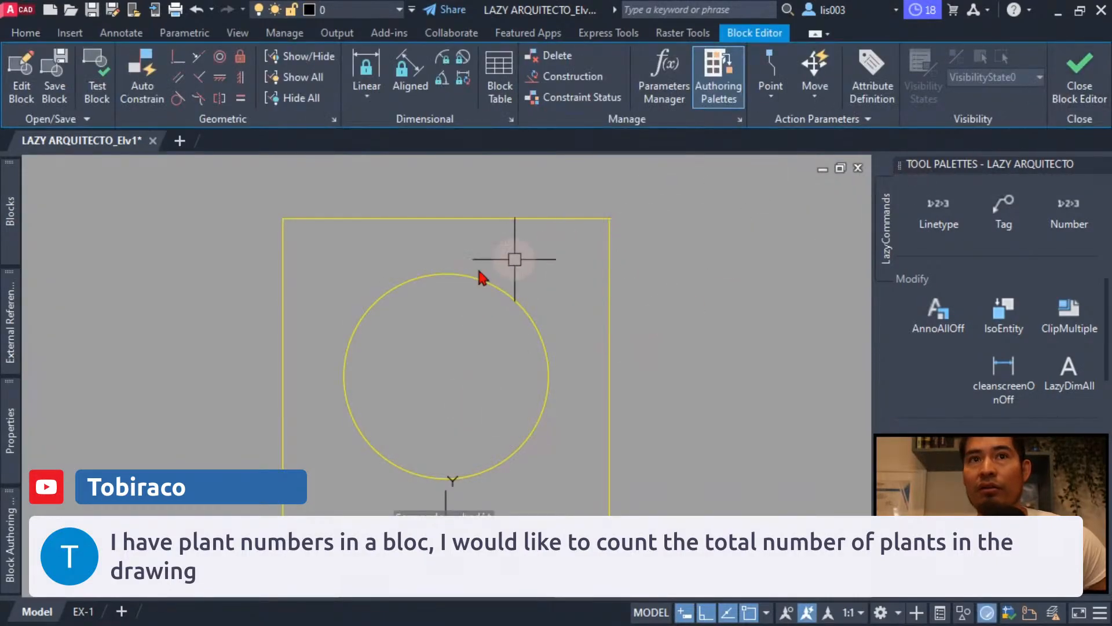
Copy the nested circle block to the clipboard from inside the rectangle block, and leave the Block Editor saving the changes.
{"action": "left_click", "coordinate": [396, 289]}
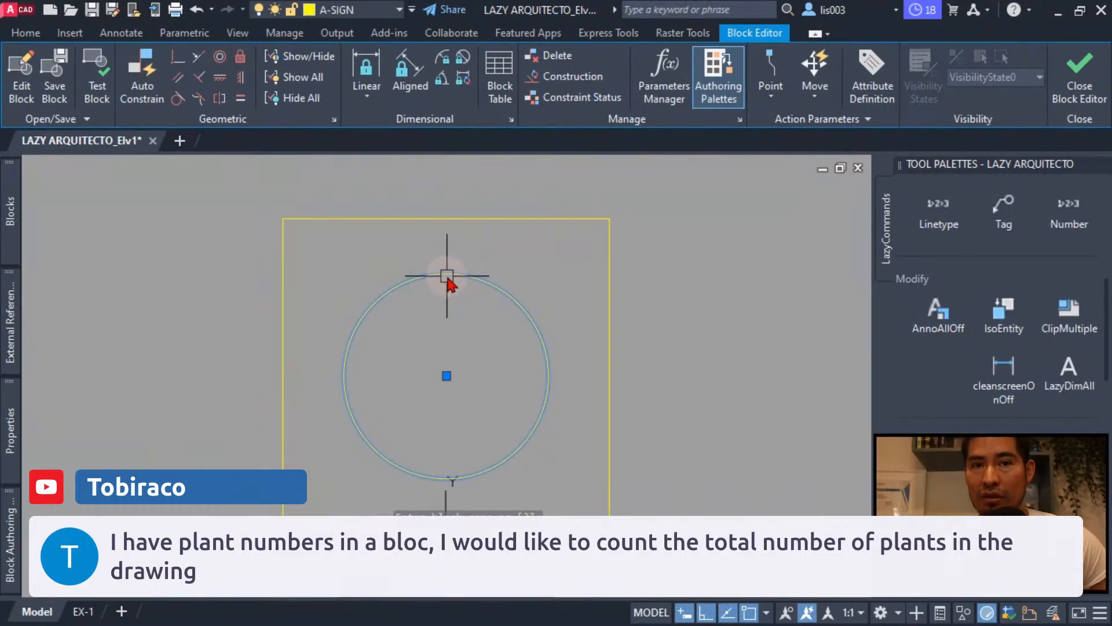
{"action": "key", "text": "ctrl+c"}
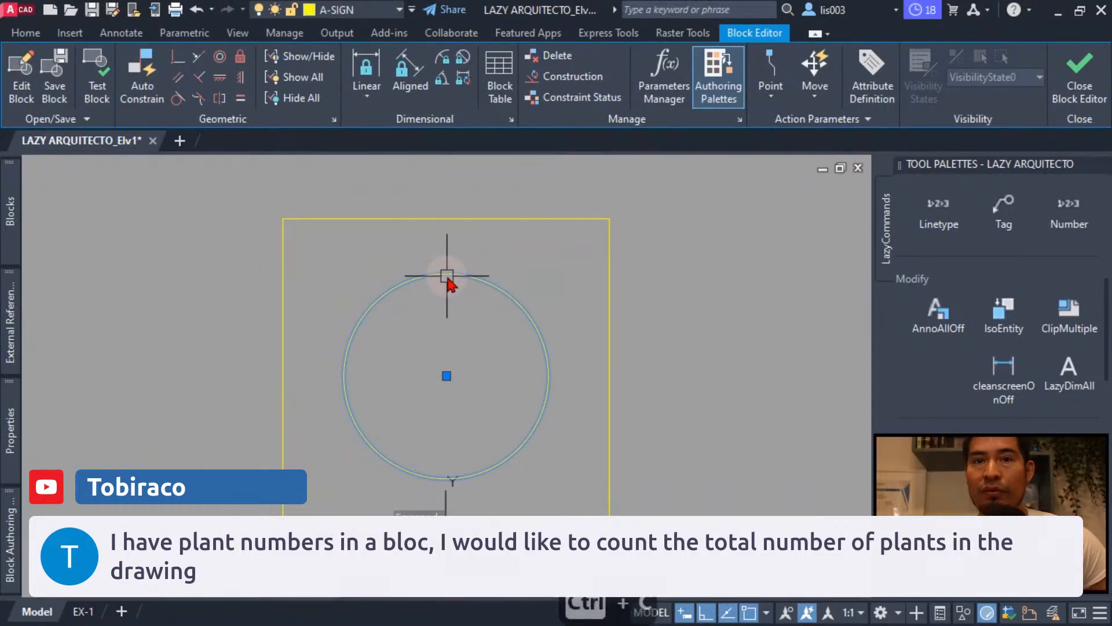
{"action": "left_click", "coordinate": [1079, 75]}
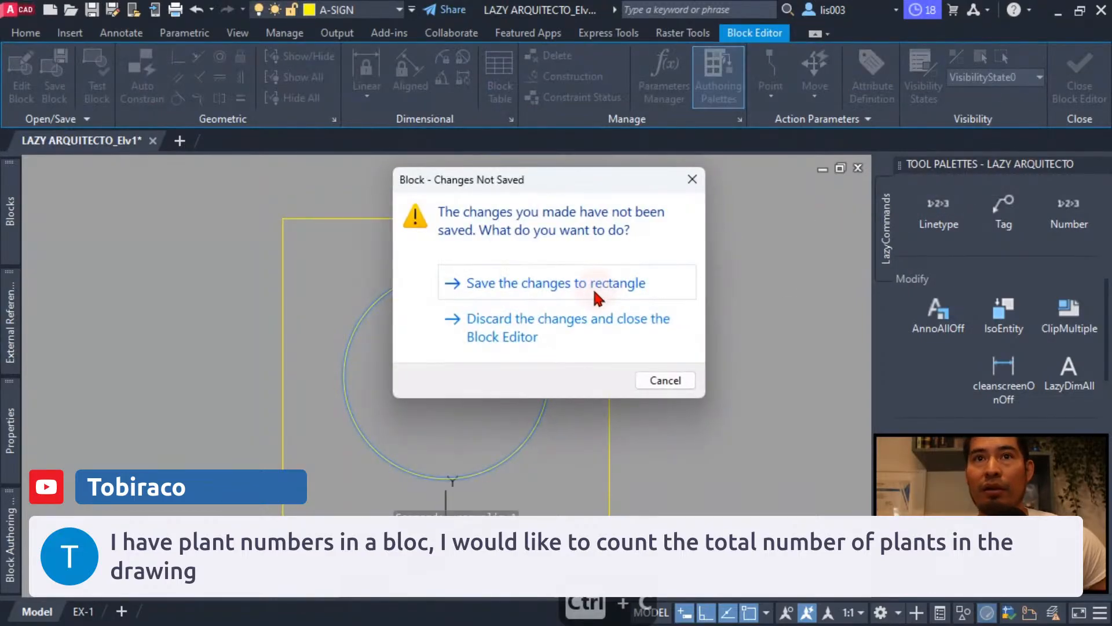
{"action": "left_click", "coordinate": [594, 292]}
Paste the copied circle block into model space as a separate item to the right of the square.
{"action": "left_click", "coordinate": [501, 300]}
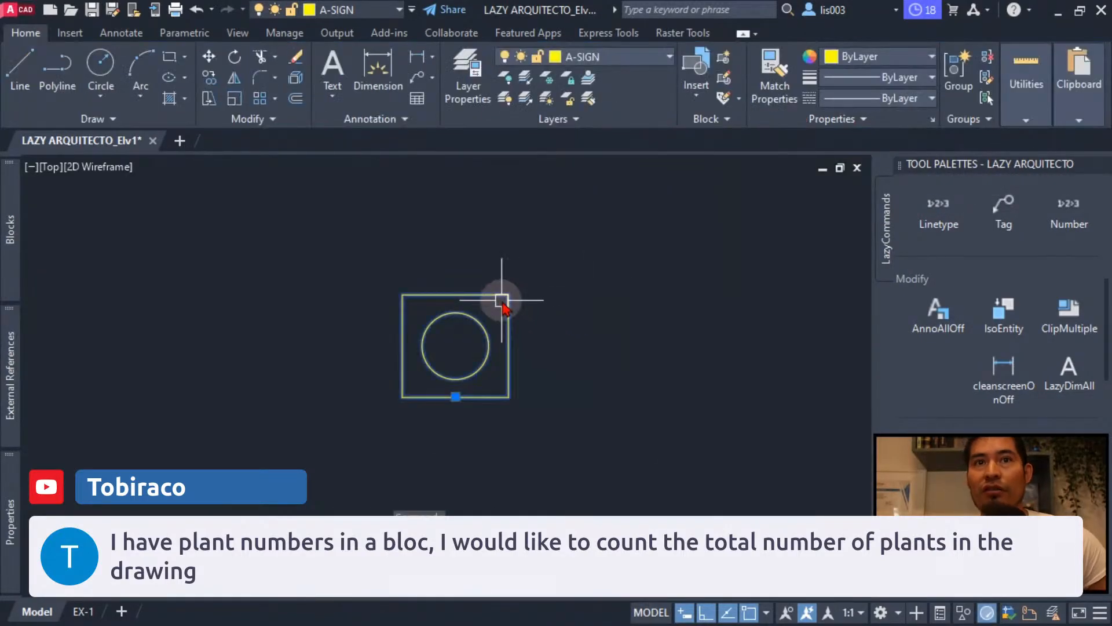
{"action": "mouse_move", "coordinate": [19, 537]}
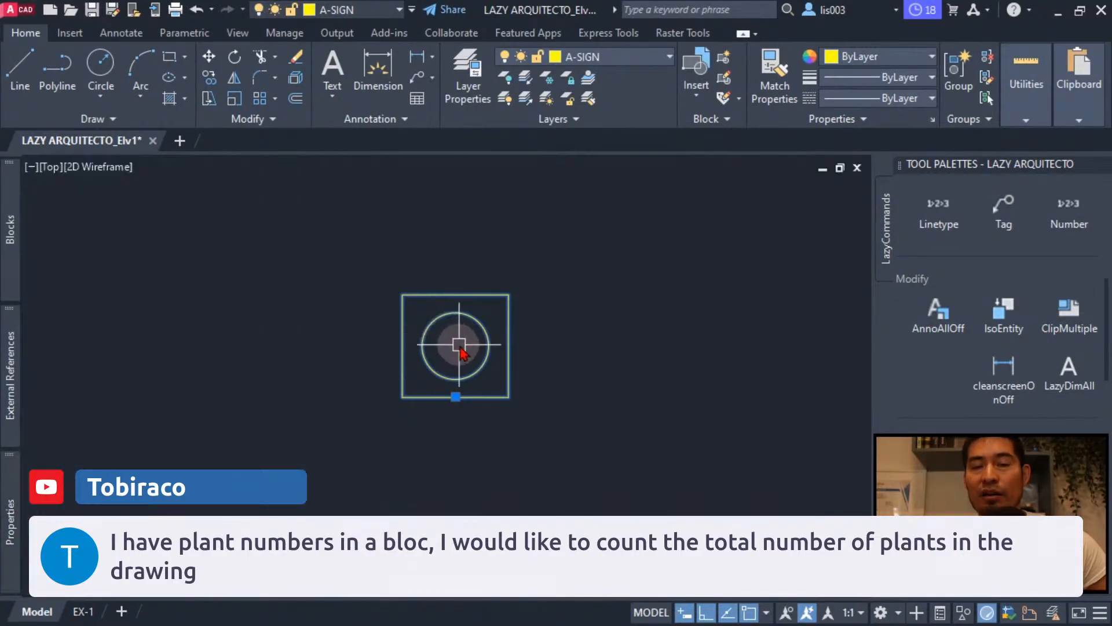
{"action": "key", "text": "Escape"}
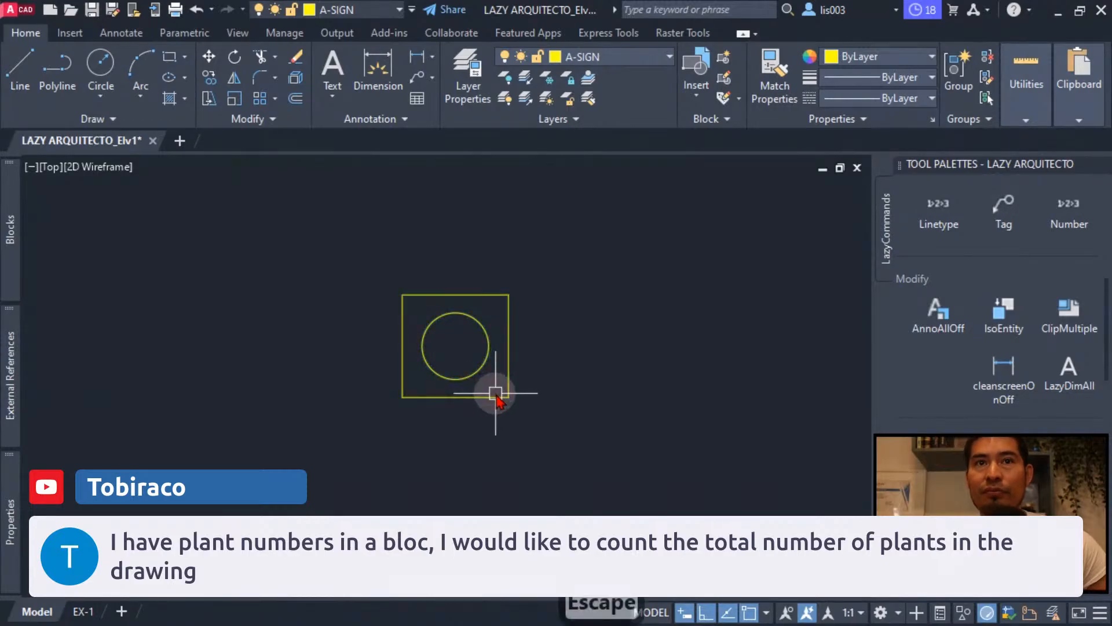
{"action": "scroll", "coordinate": [497, 390], "scroll_direction": "down", "scroll_amount": 2}
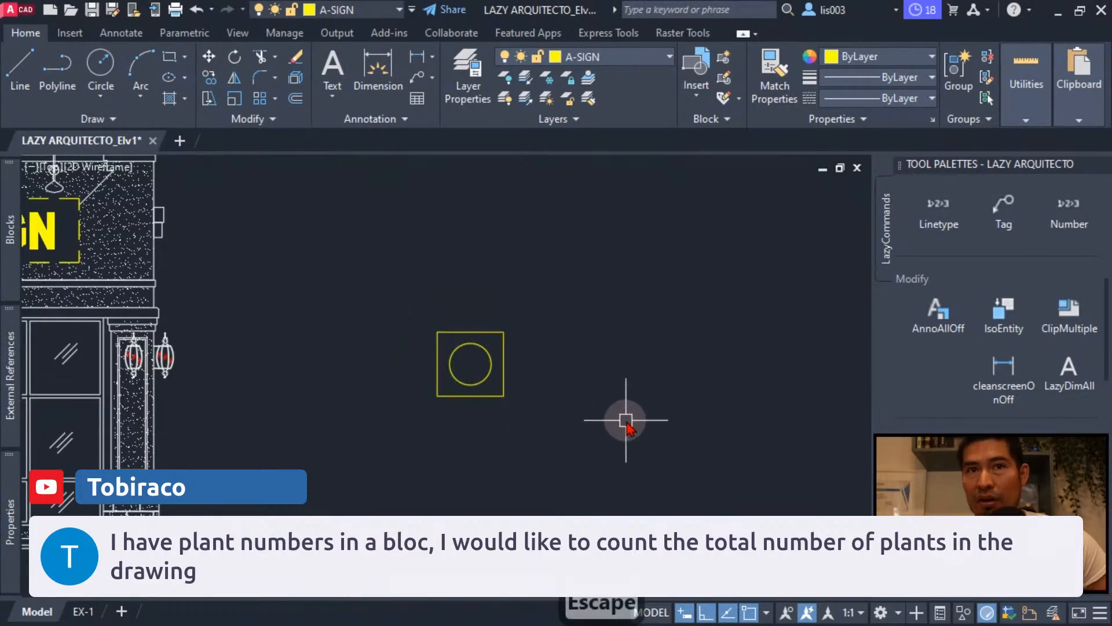
{"action": "key", "text": "ctrl+v"}
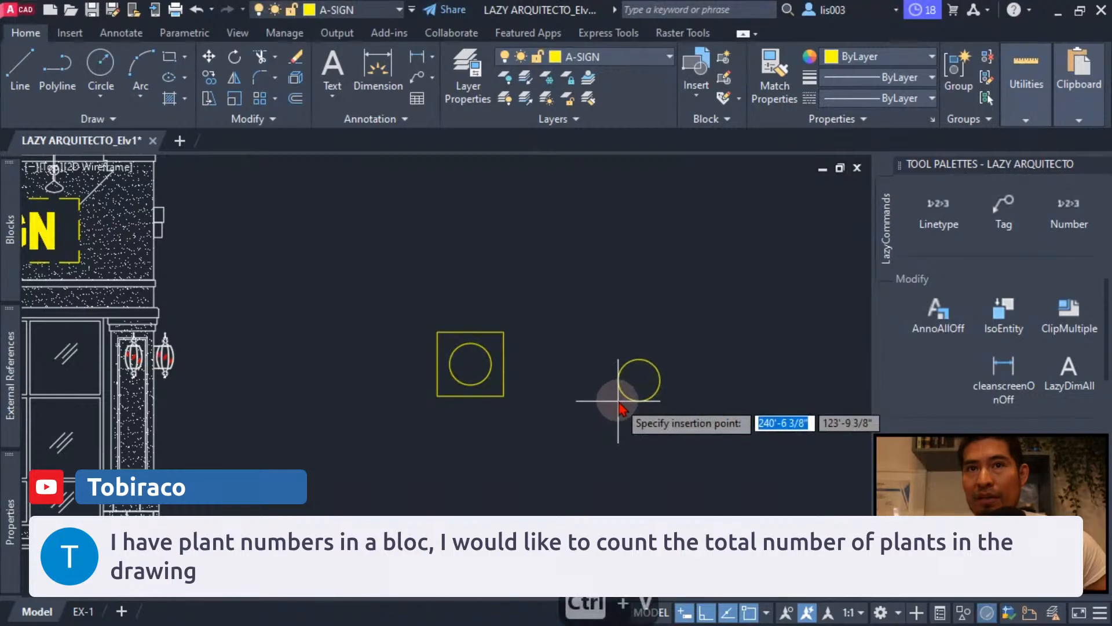
{"action": "left_click", "coordinate": [620, 376]}
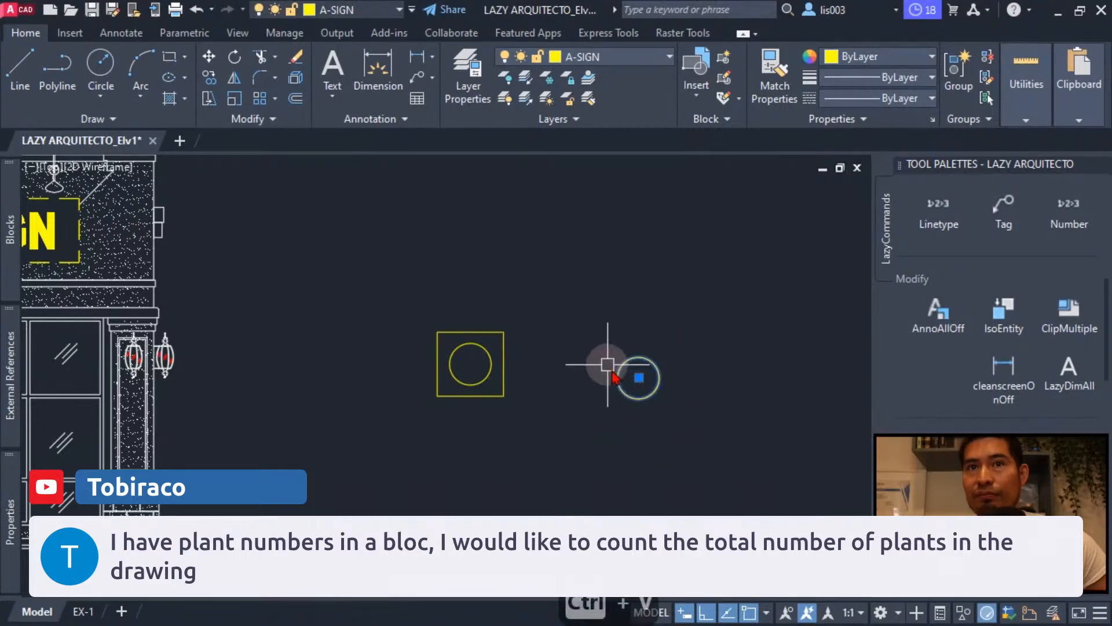
{"action": "scroll", "coordinate": [510, 373], "scroll_direction": "up", "scroll_amount": 2}
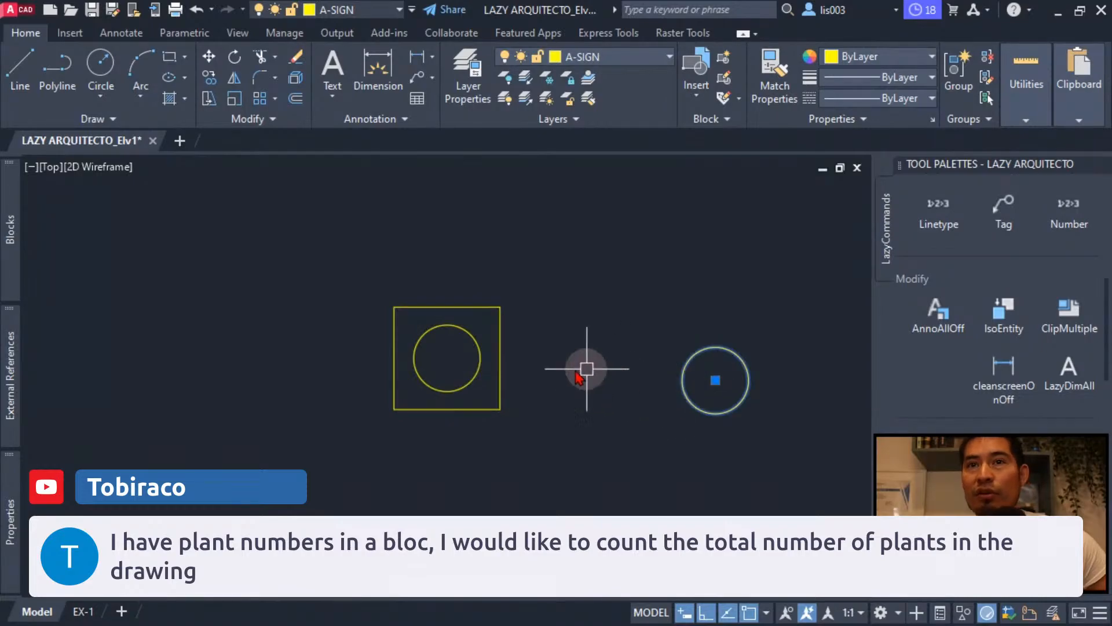
{"action": "key", "text": "Escape"}
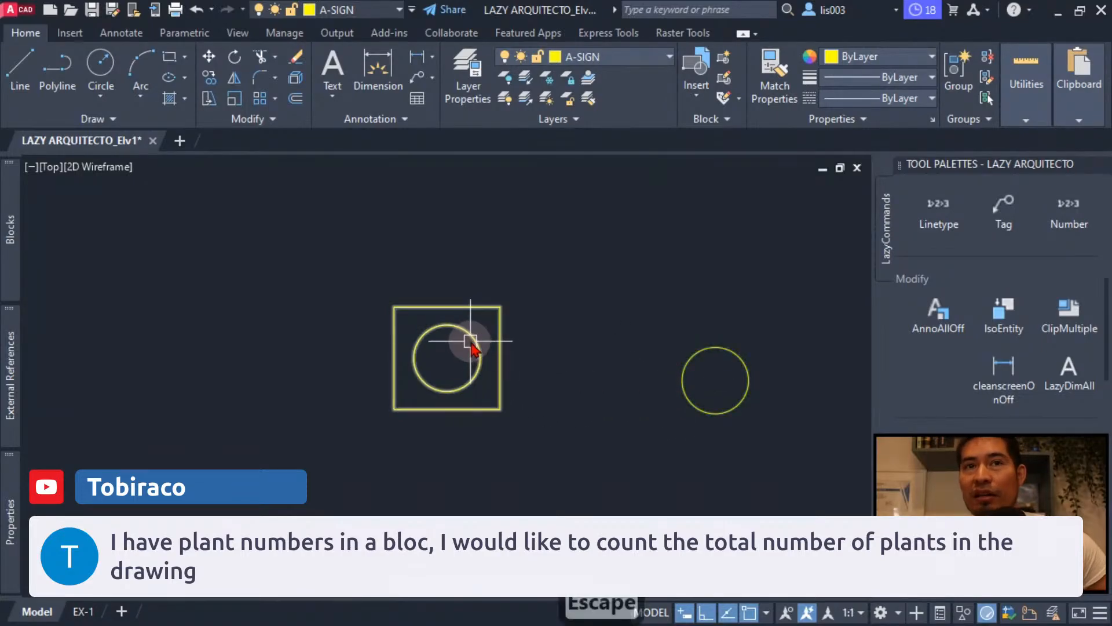
Edit the rectangle block to add two copies of the circle in a row to the right of the square, and save the changes.
{"action": "left_click", "coordinate": [468, 338]}
{"action": "right_click", "coordinate": [468, 339]}
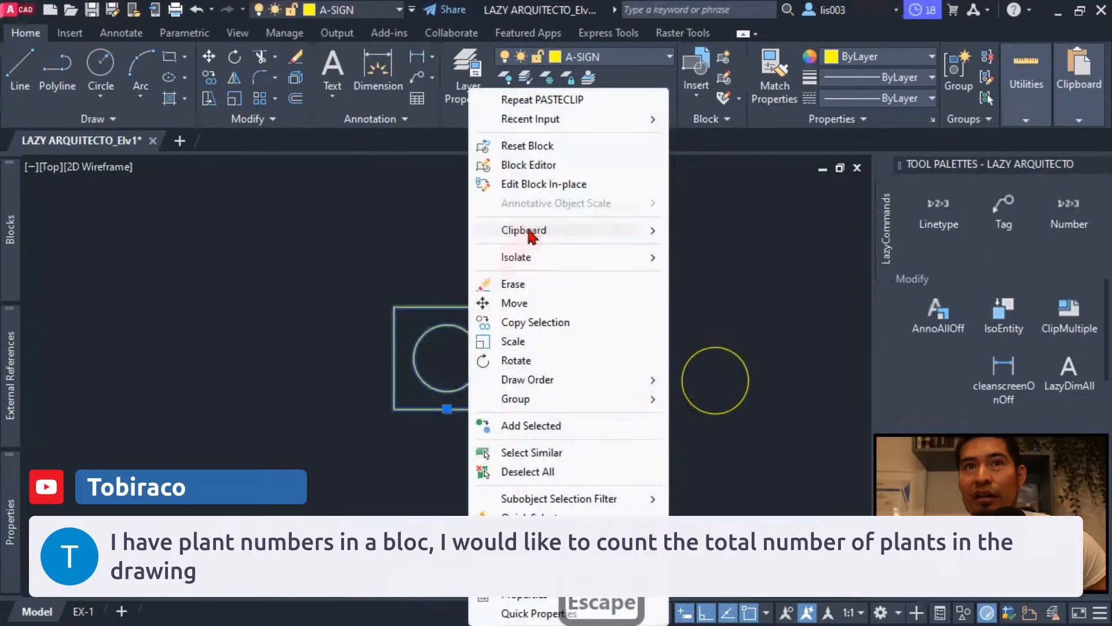
{"action": "left_click", "coordinate": [525, 167]}
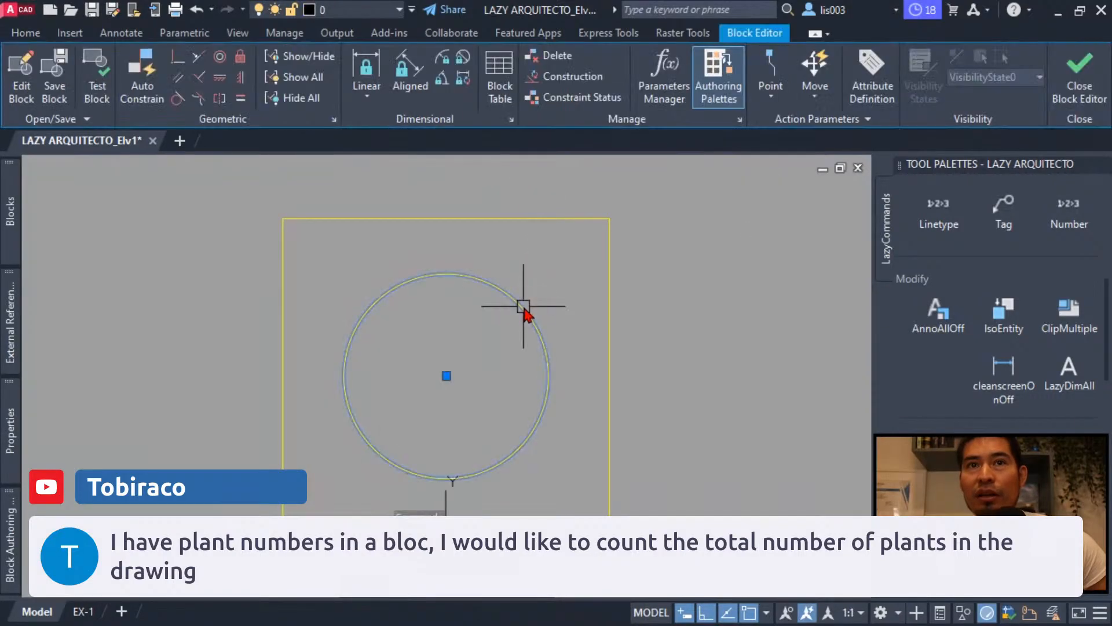
{"action": "scroll", "coordinate": [525, 313], "scroll_direction": "down", "scroll_amount": 2}
{"action": "type", "text": "co"}
{"action": "key", "text": "Return"}
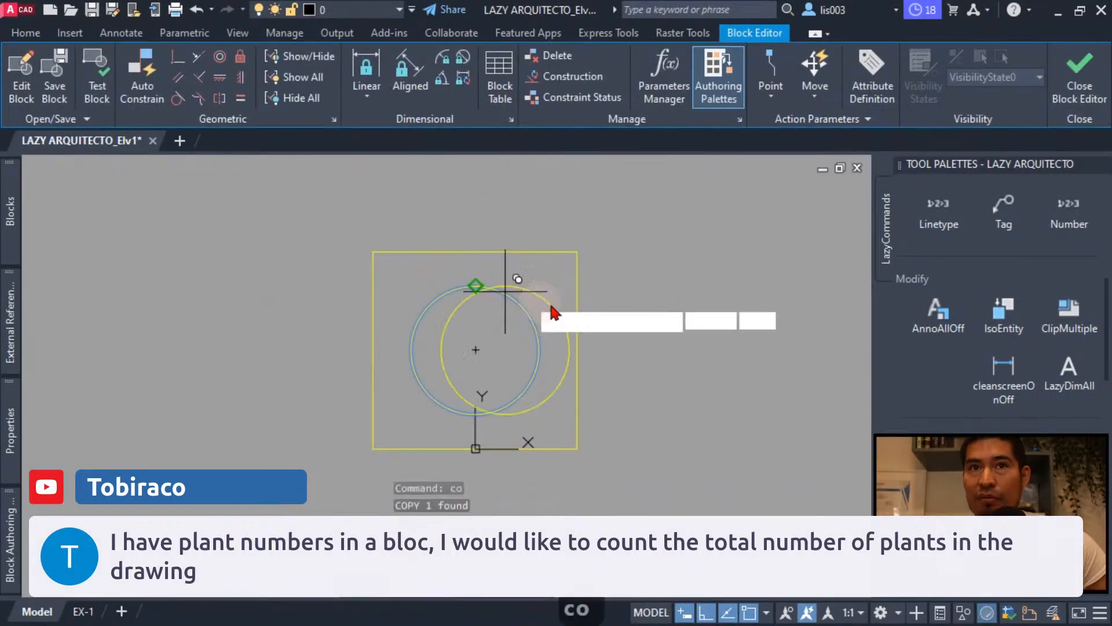
{"action": "left_click", "coordinate": [476, 287]}
{"action": "left_click", "coordinate": [651, 293]}
{"action": "scroll", "coordinate": [652, 294], "scroll_direction": "down", "scroll_amount": 3}
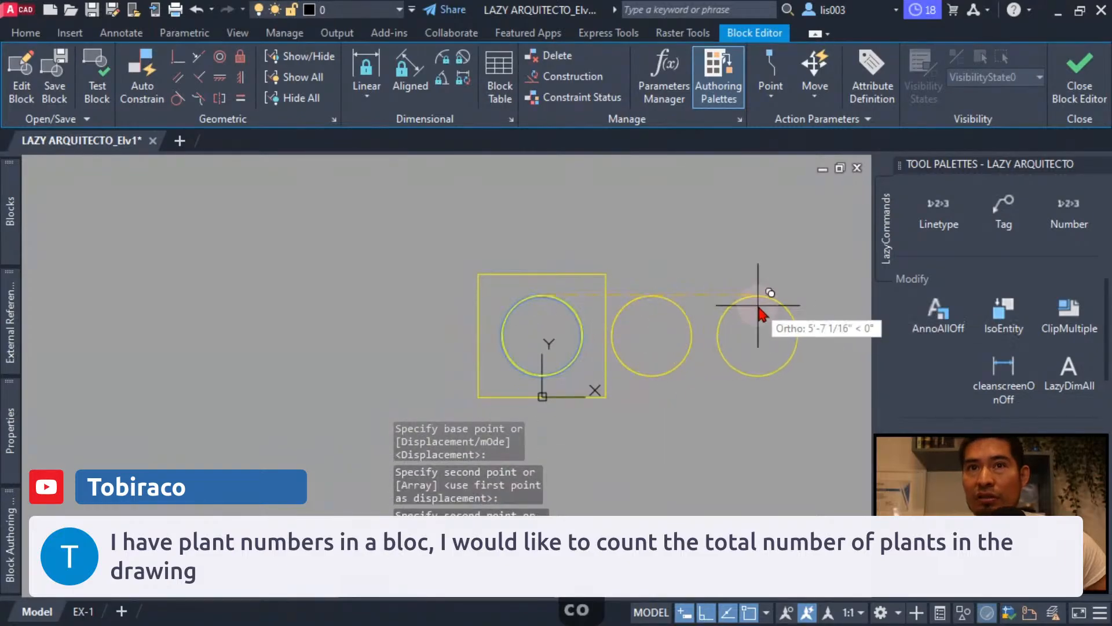
{"action": "left_click", "coordinate": [756, 298]}
{"action": "key", "text": "Escape"}
{"action": "middle_click_drag", "start_coordinate": [744, 328], "coordinate": [721, 358]}
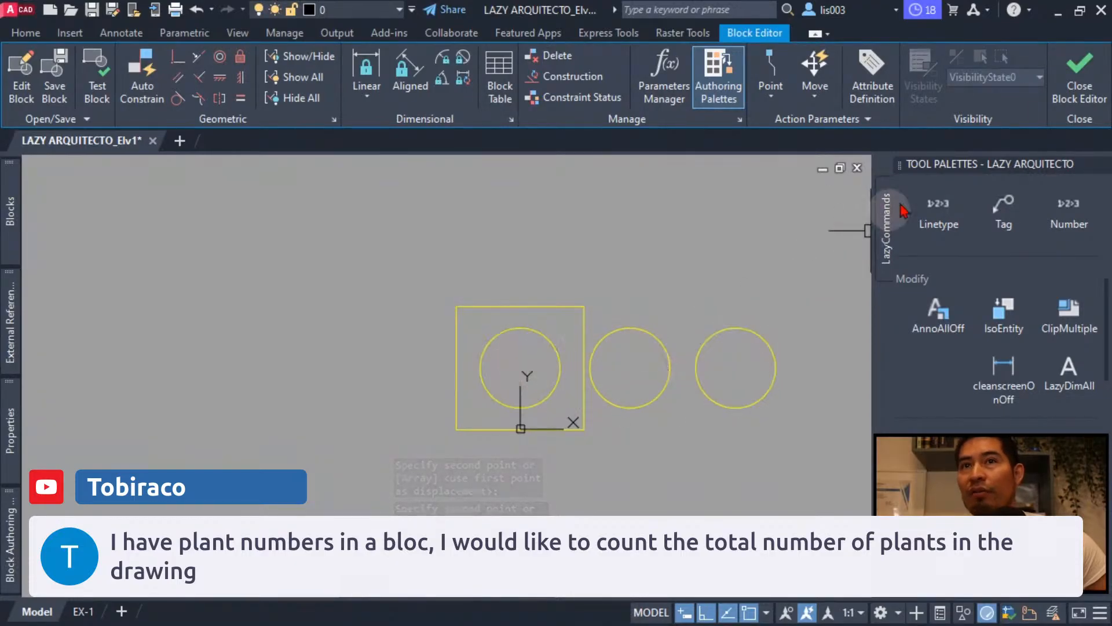
{"action": "left_click", "coordinate": [1080, 78]}
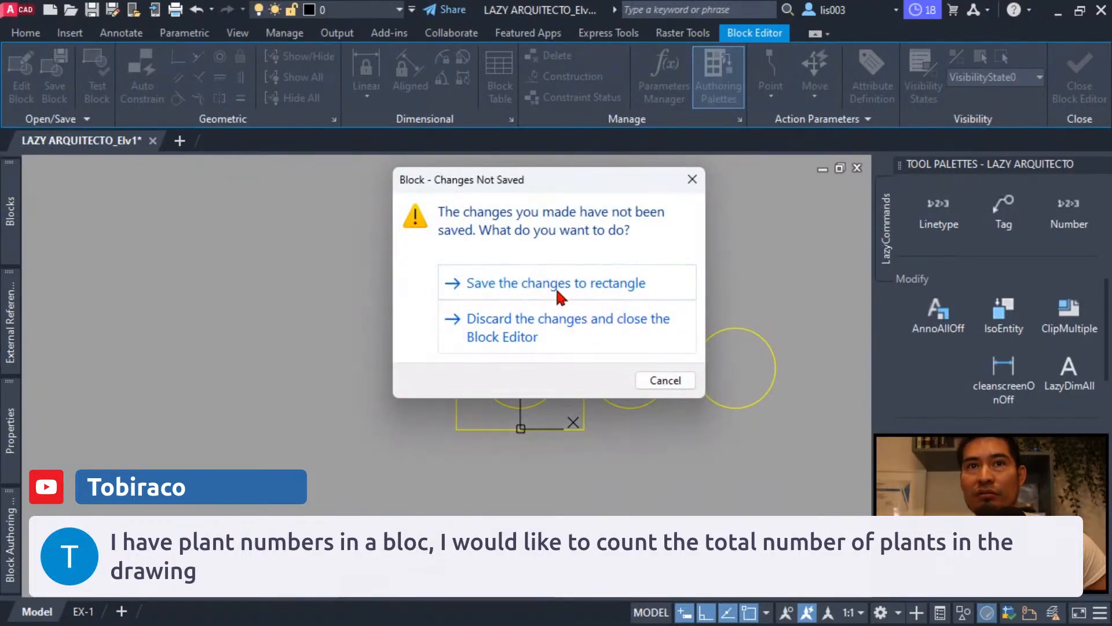
{"action": "left_click", "coordinate": [558, 292]}
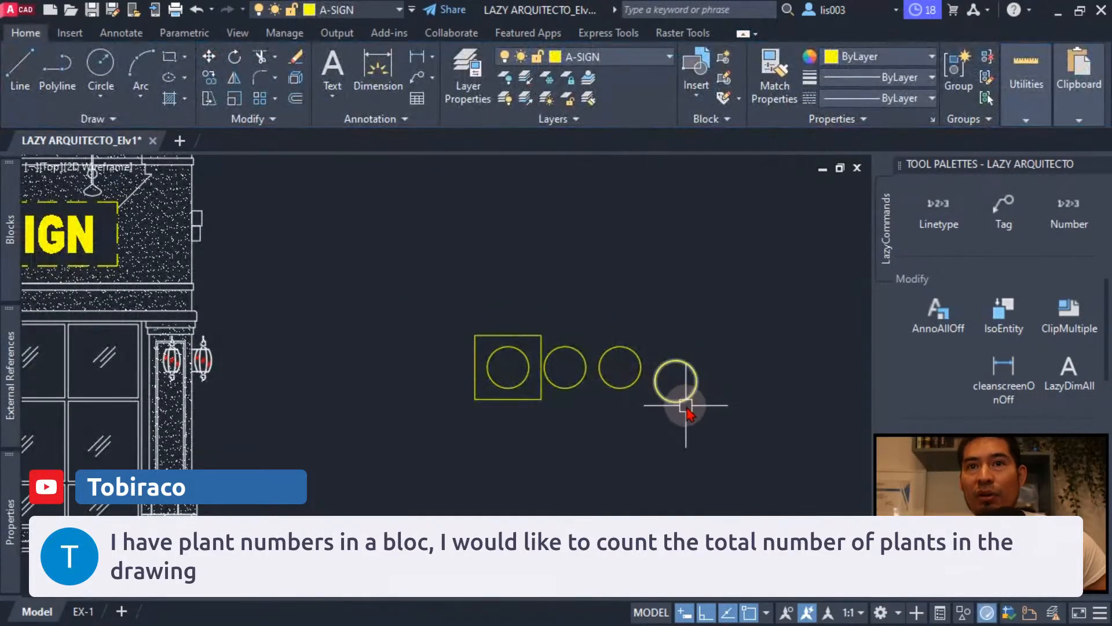
Move the standalone circle block farther to the right, clear of the rectangle block's row of circles.
{"action": "left_click", "coordinate": [686, 405]}
{"action": "left_click_drag", "start_coordinate": [686, 406], "coordinate": [804, 397]}
{"action": "middle_click_drag", "start_coordinate": [720, 401], "coordinate": [643, 393]}
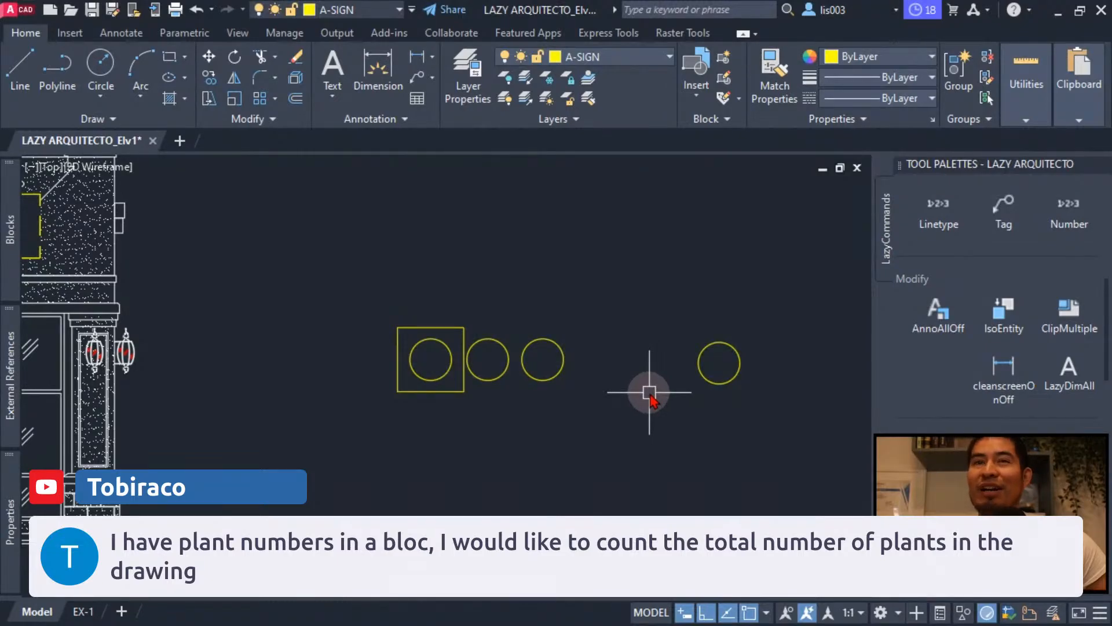
Run COUNT with the rectangle block as the target object, and end the count.
{"action": "type", "text": "c"}
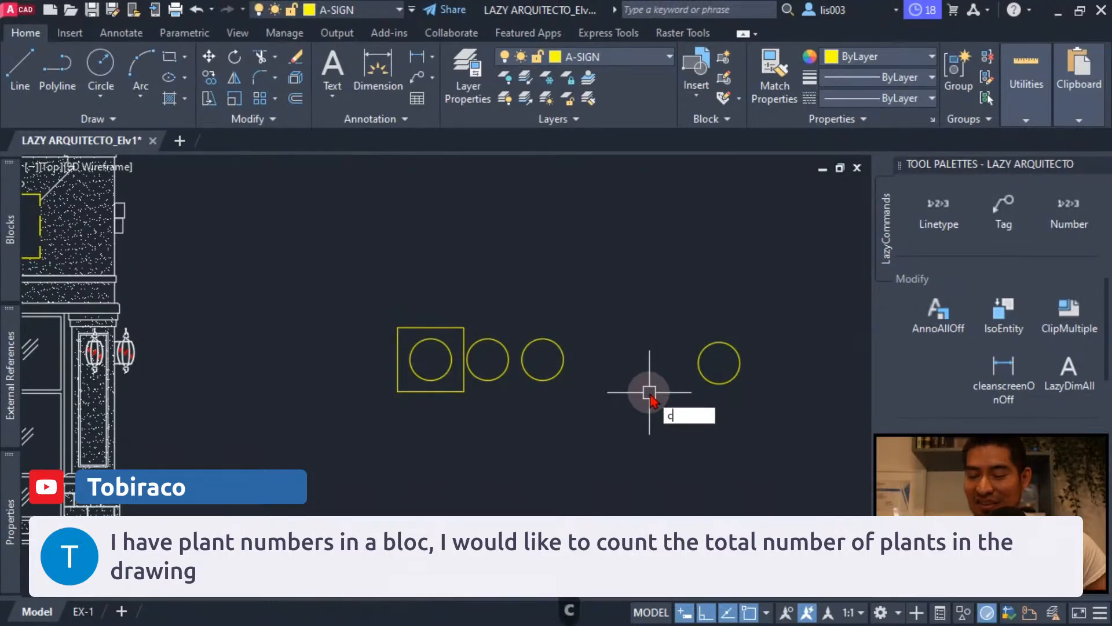
{"action": "type", "text": "ou"}
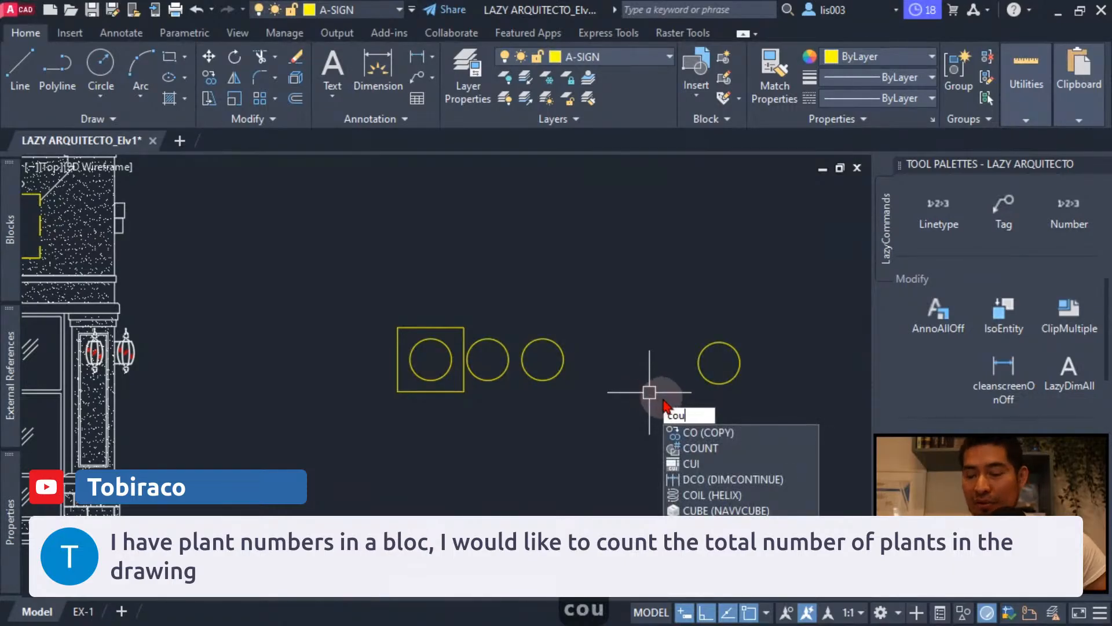
{"action": "type", "text": "nt"}
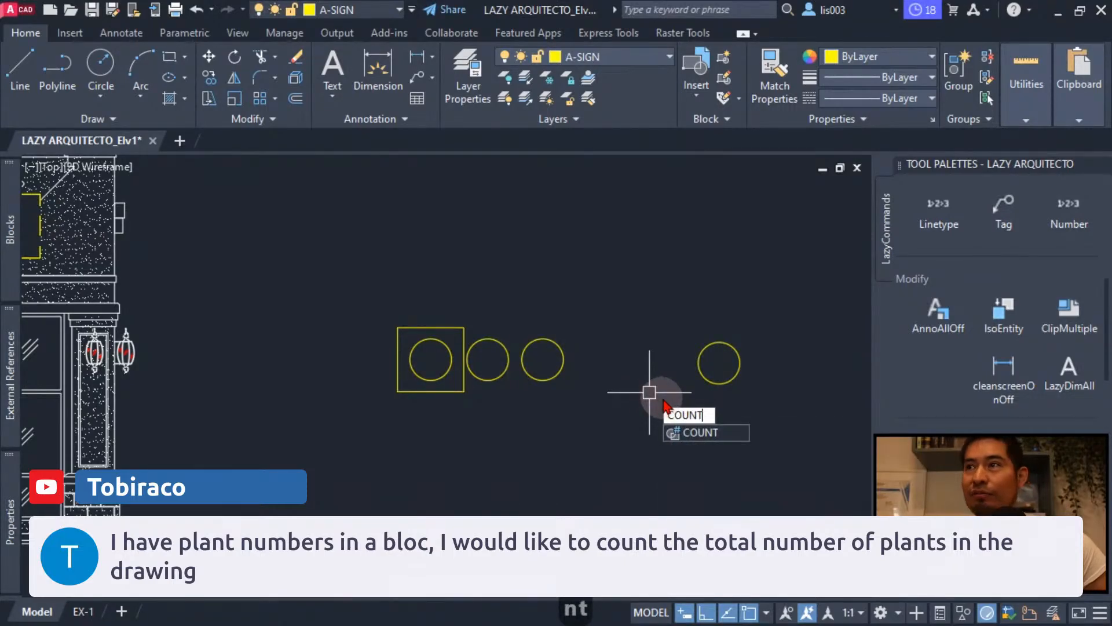
{"action": "key", "text": "Return"}
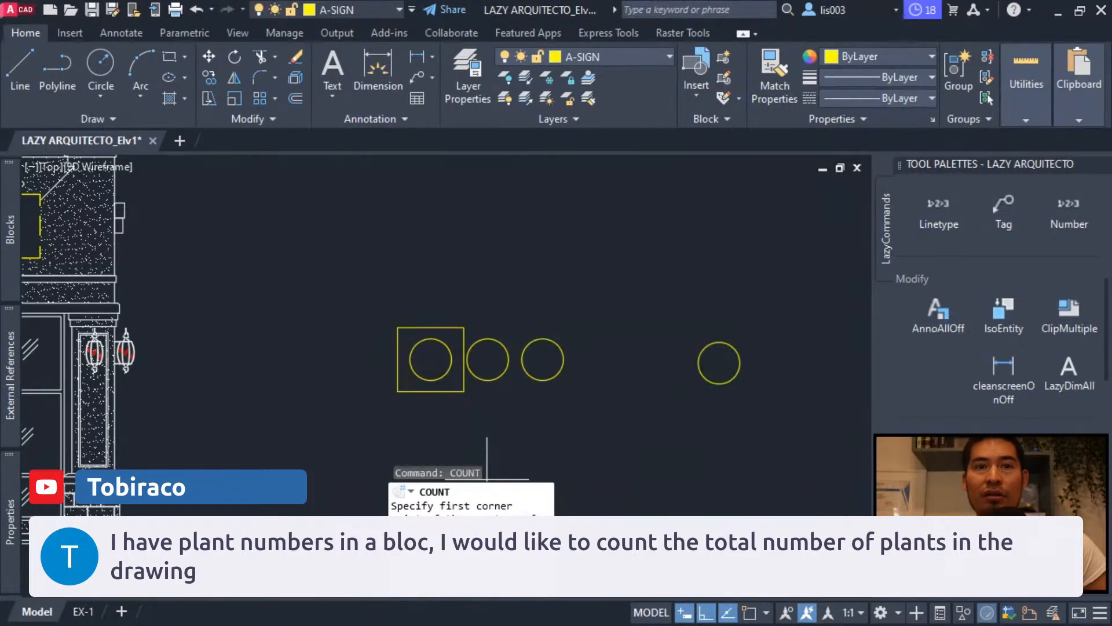
{"action": "key", "text": "Return"}
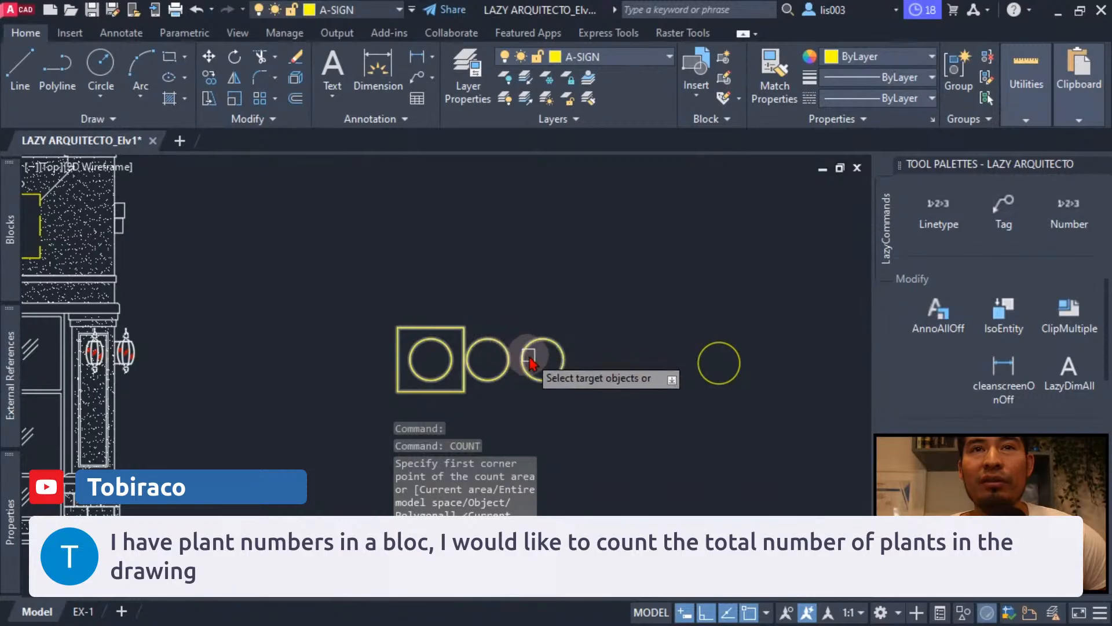
{"action": "left_click", "coordinate": [565, 378]}
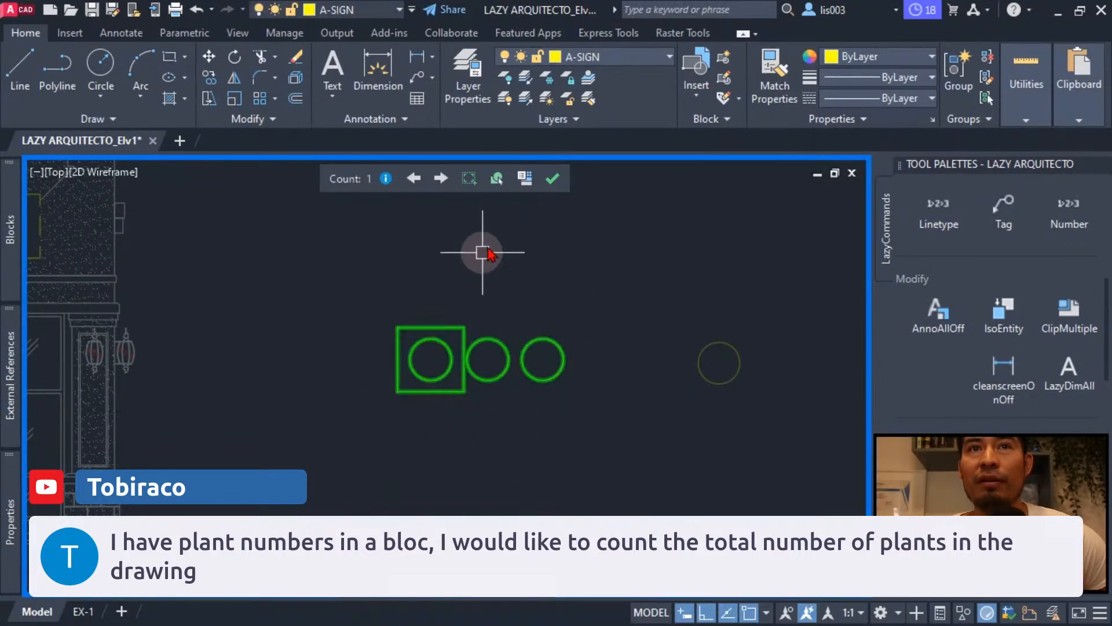
{"action": "key", "text": "Escape"}
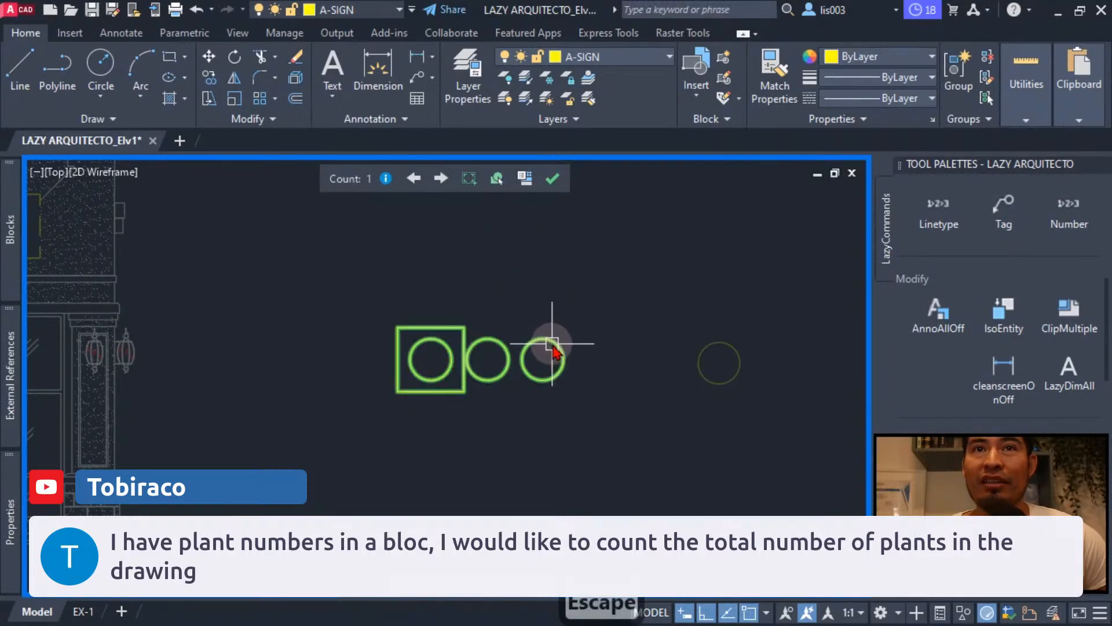
{"action": "left_click", "coordinate": [552, 178]}
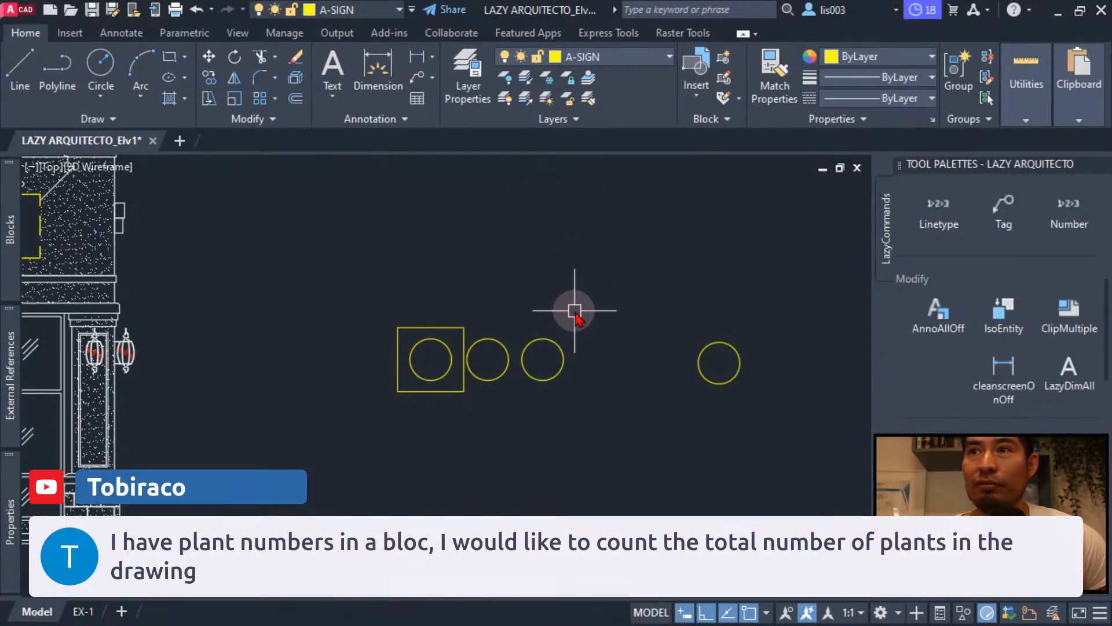
Run COUNT across the entire model space with the standalone circle block as the target object.
{"action": "key", "text": "Return"}
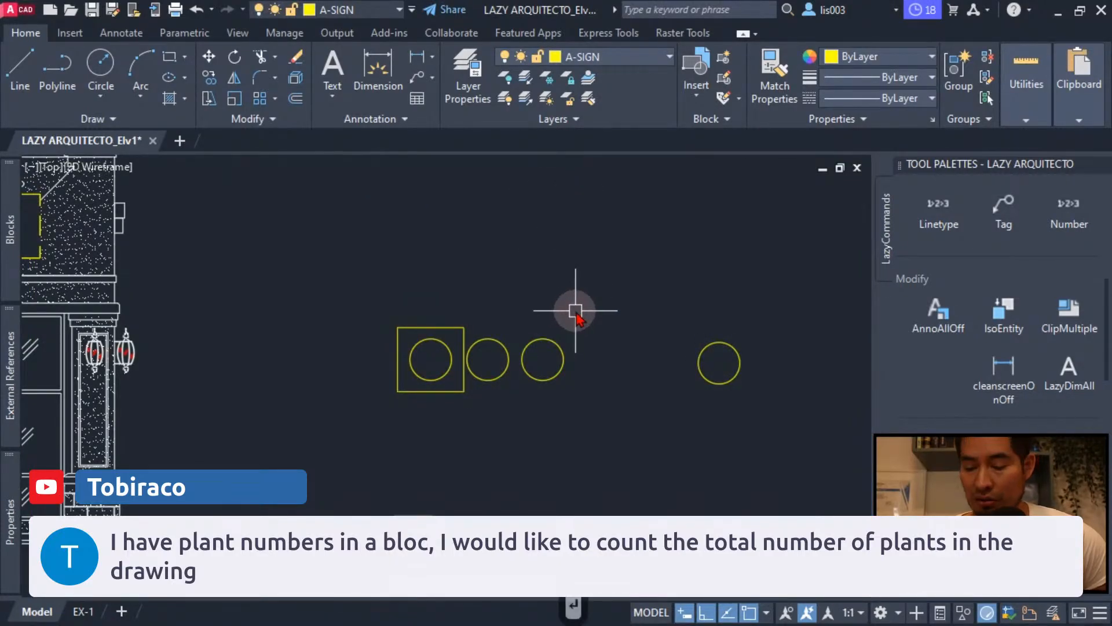
{"action": "type", "text": "count"}
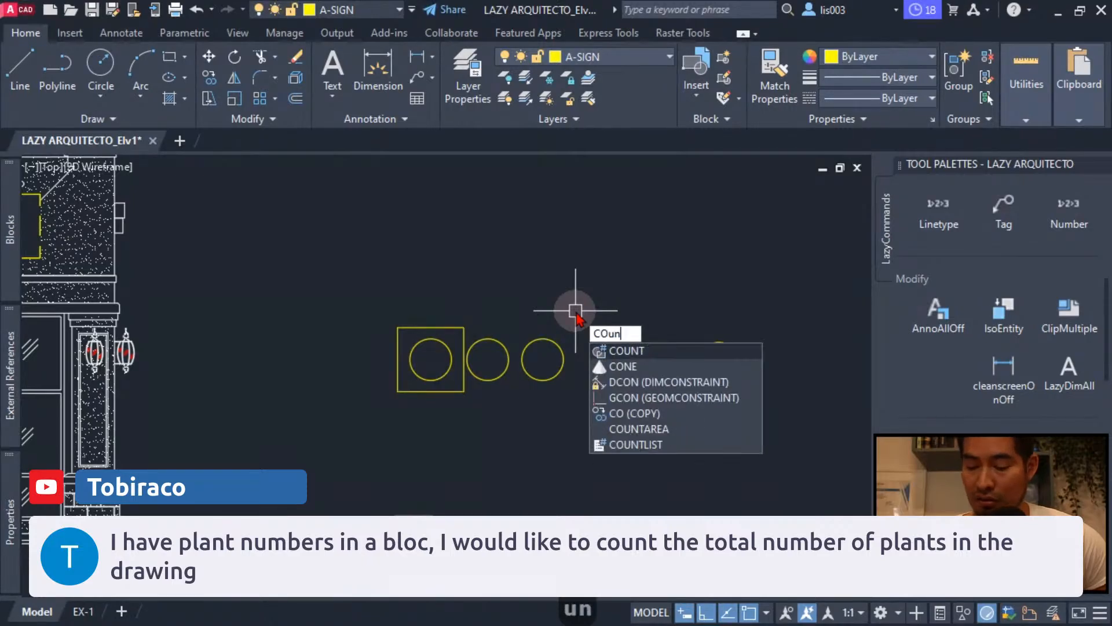
{"action": "key", "text": "Return"}
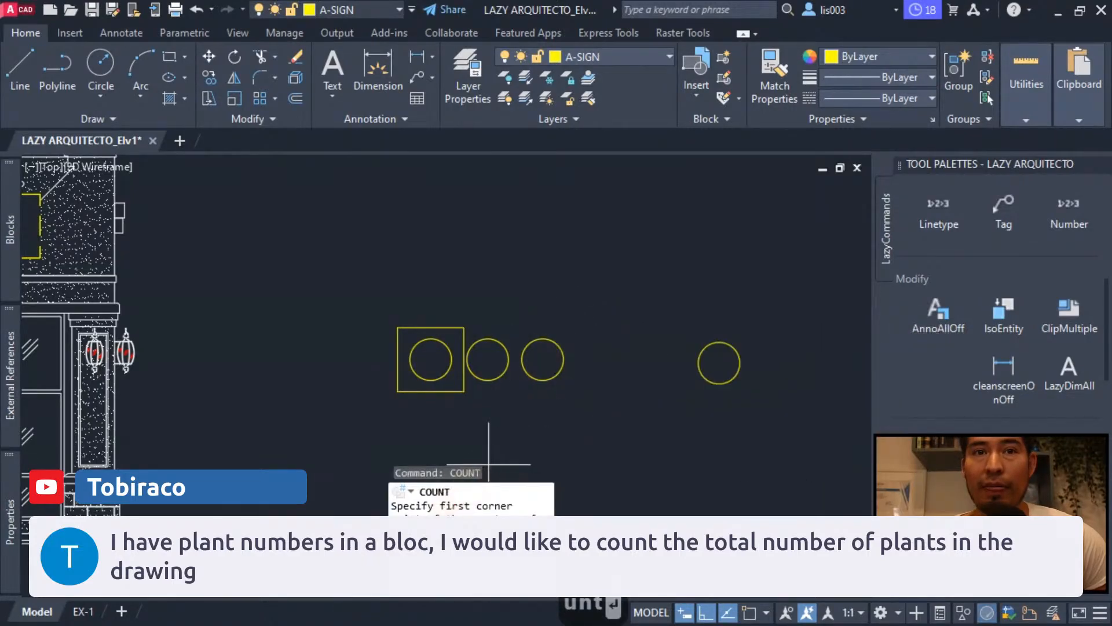
{"action": "right_click", "coordinate": [465, 384]}
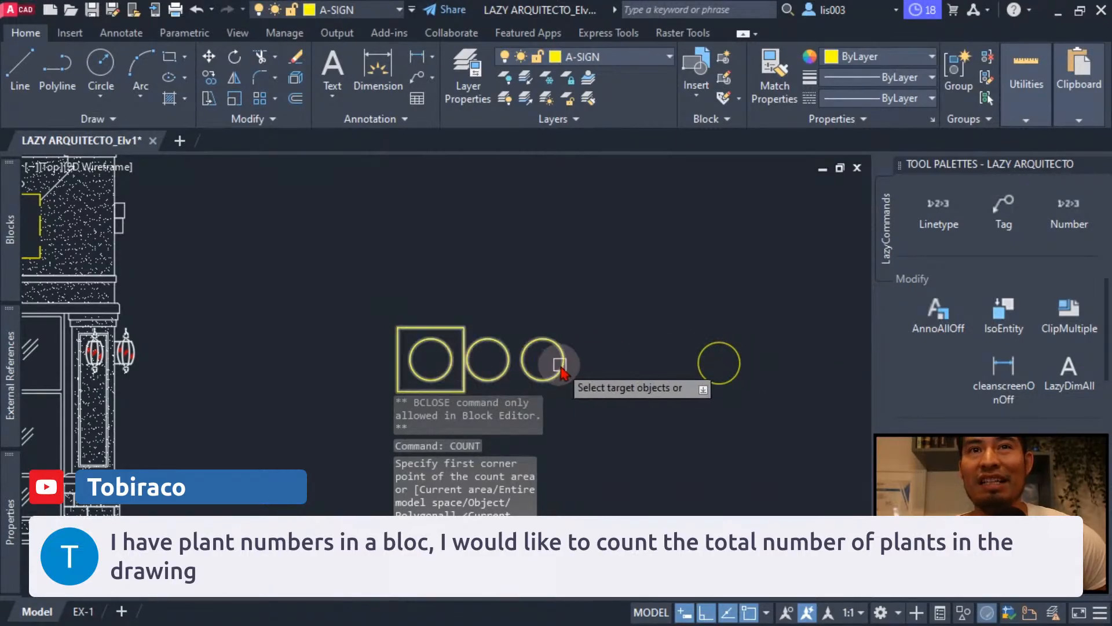
{"action": "left_click", "coordinate": [734, 378]}
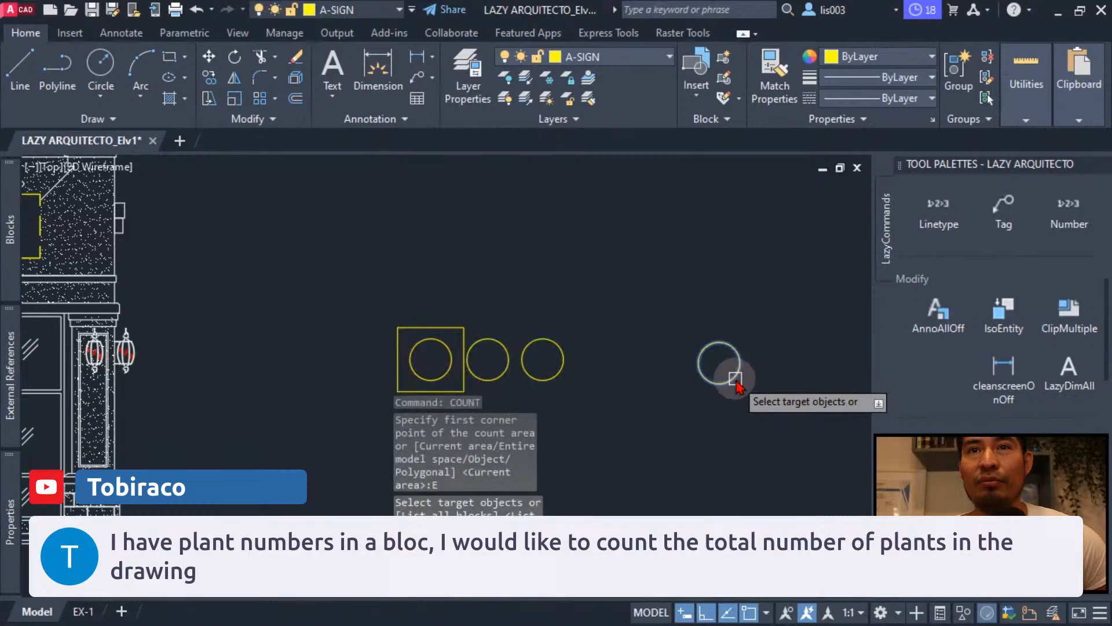
{"action": "key", "text": "Return"}
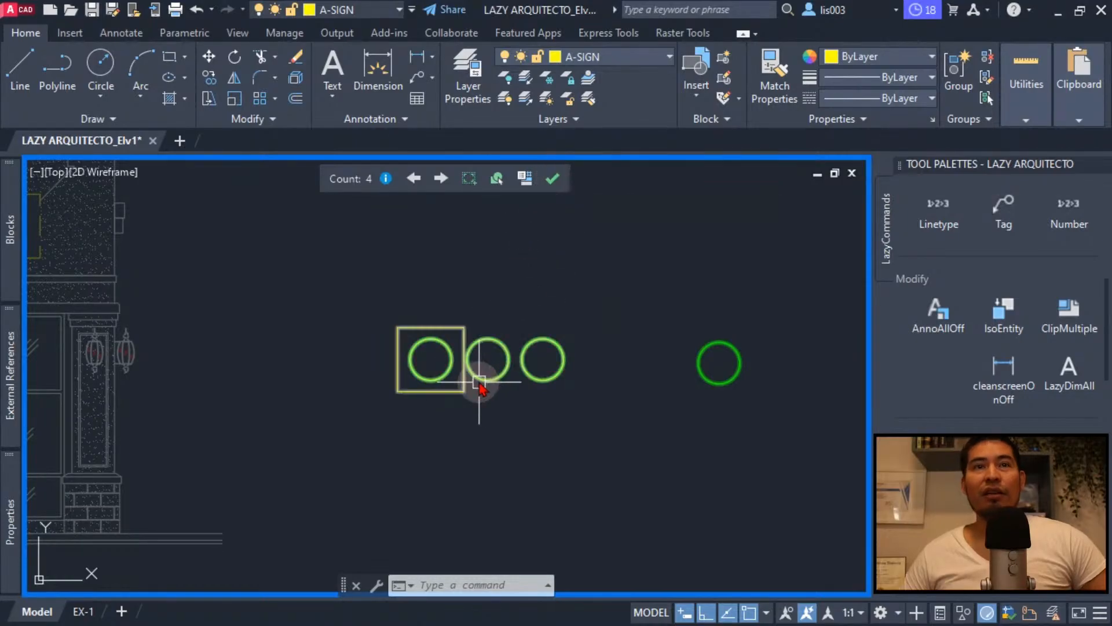
Insert the count result as a field in the empty space above the circles, and end the count.
{"action": "left_click", "coordinate": [525, 178]}
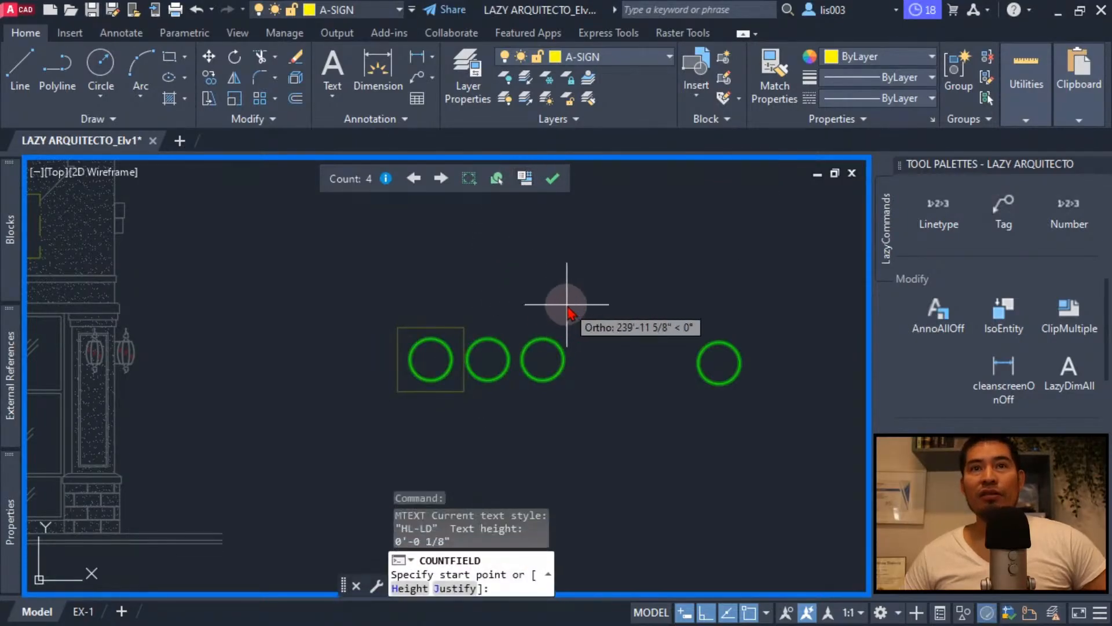
{"action": "left_click", "coordinate": [566, 305]}
{"action": "left_click", "coordinate": [525, 178]}
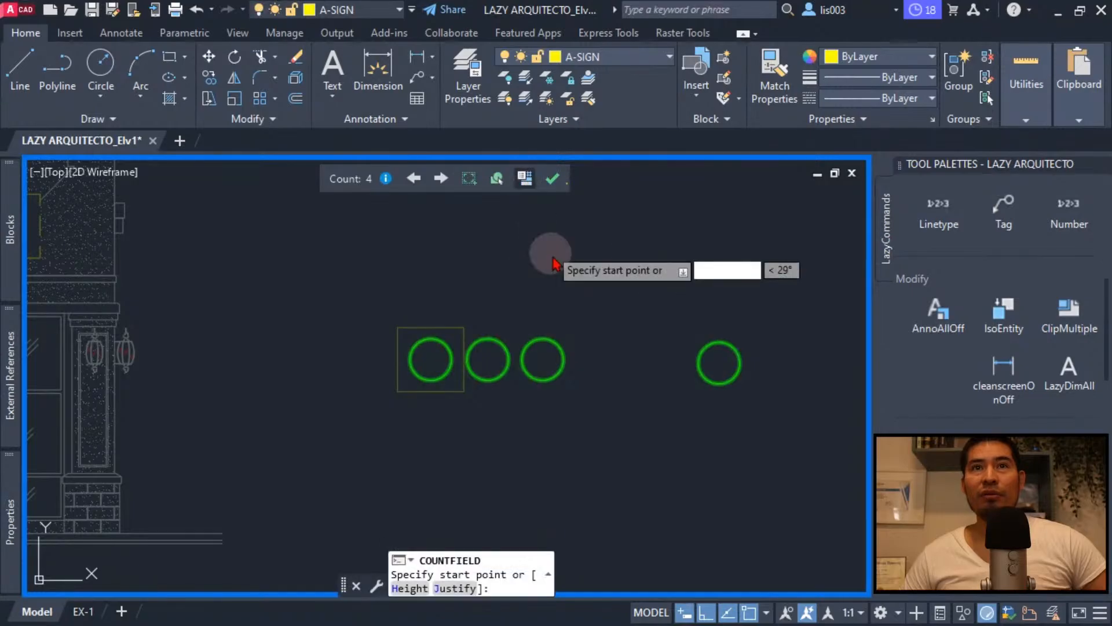
{"action": "left_click", "coordinate": [581, 305]}
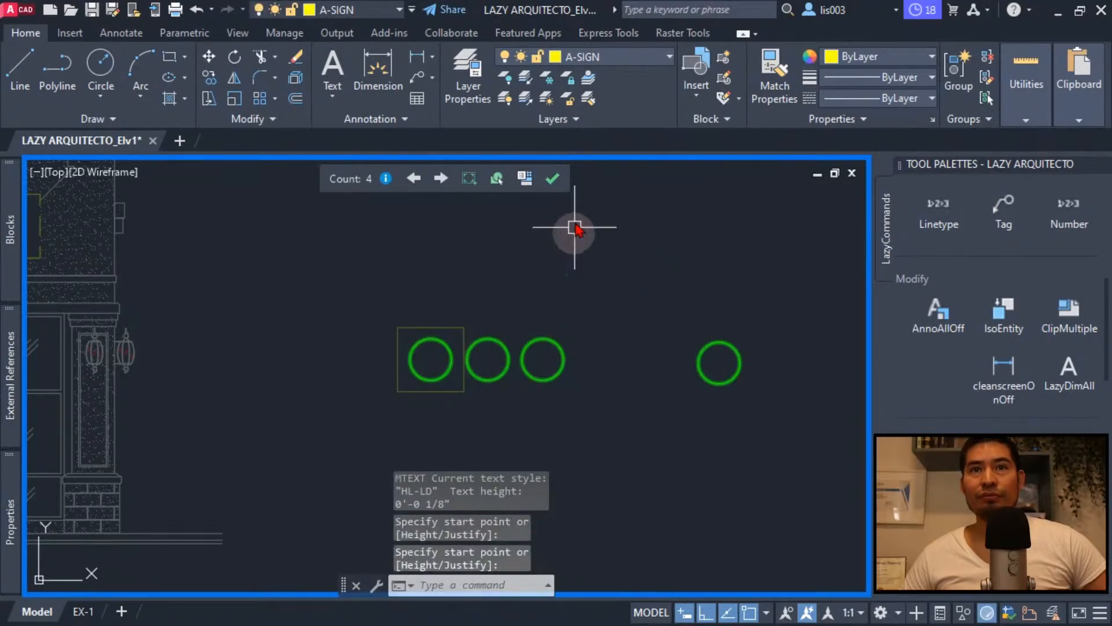
{"action": "left_click", "coordinate": [553, 178]}
Examine the count field text above the circles at close range, and clear the selection.
{"action": "scroll", "coordinate": [570, 258], "scroll_direction": "up", "scroll_amount": 3}
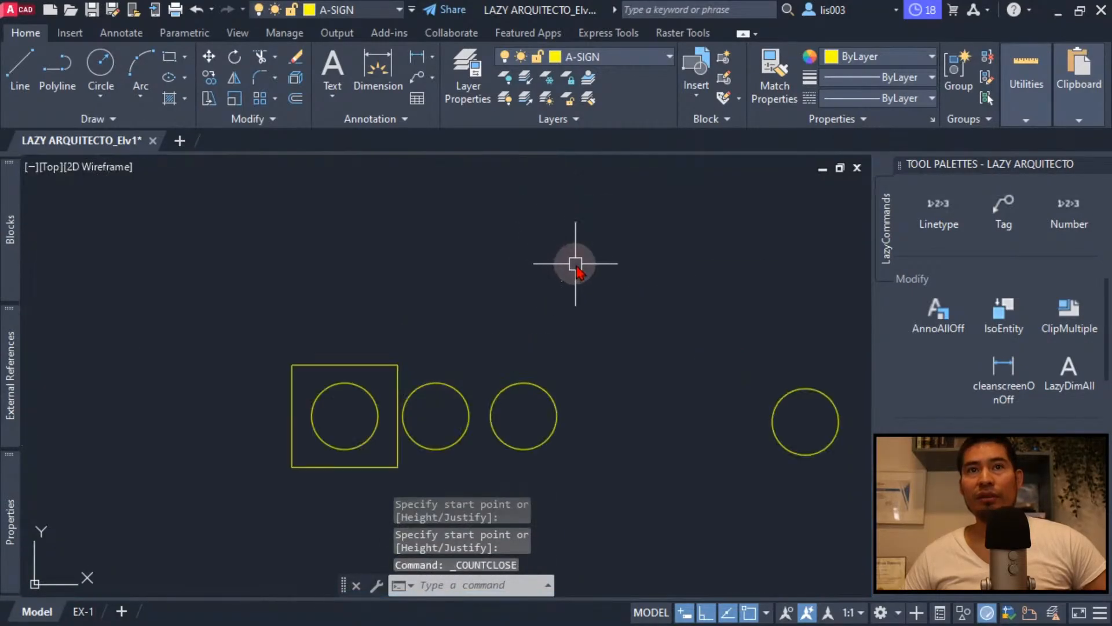
{"action": "scroll", "coordinate": [505, 333], "scroll_direction": "up", "scroll_amount": 6}
{"action": "left_click", "coordinate": [505, 332]}
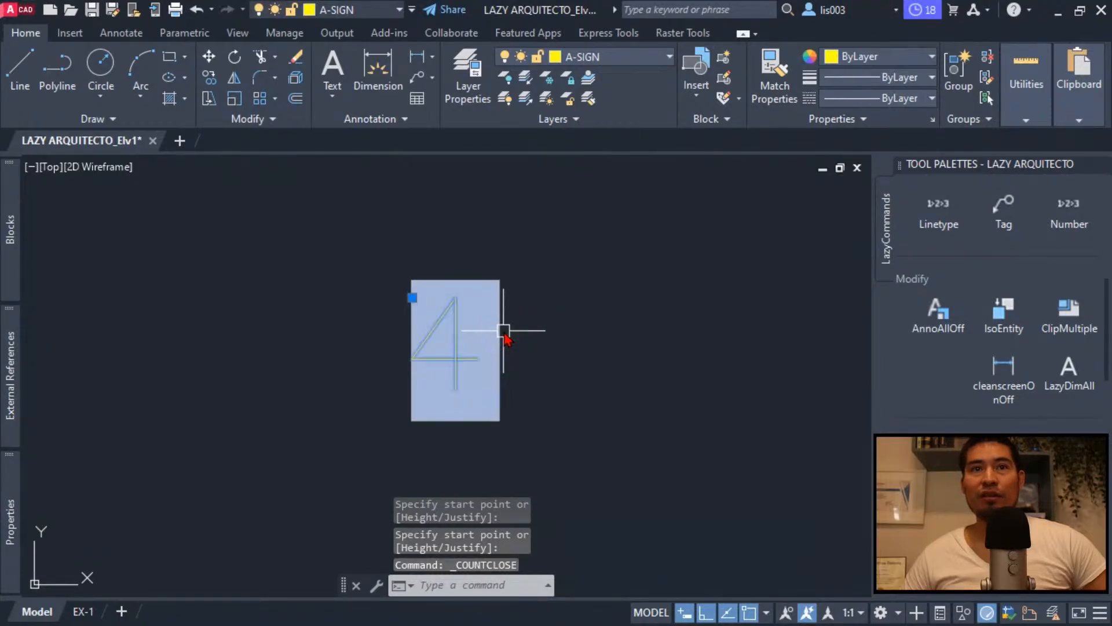
{"action": "scroll", "coordinate": [581, 273], "scroll_direction": "down", "scroll_amount": 5}
{"action": "scroll", "coordinate": [638, 383], "scroll_direction": "down", "scroll_amount": 2}
{"action": "scroll", "coordinate": [638, 442], "scroll_direction": "down", "scroll_amount": 2}
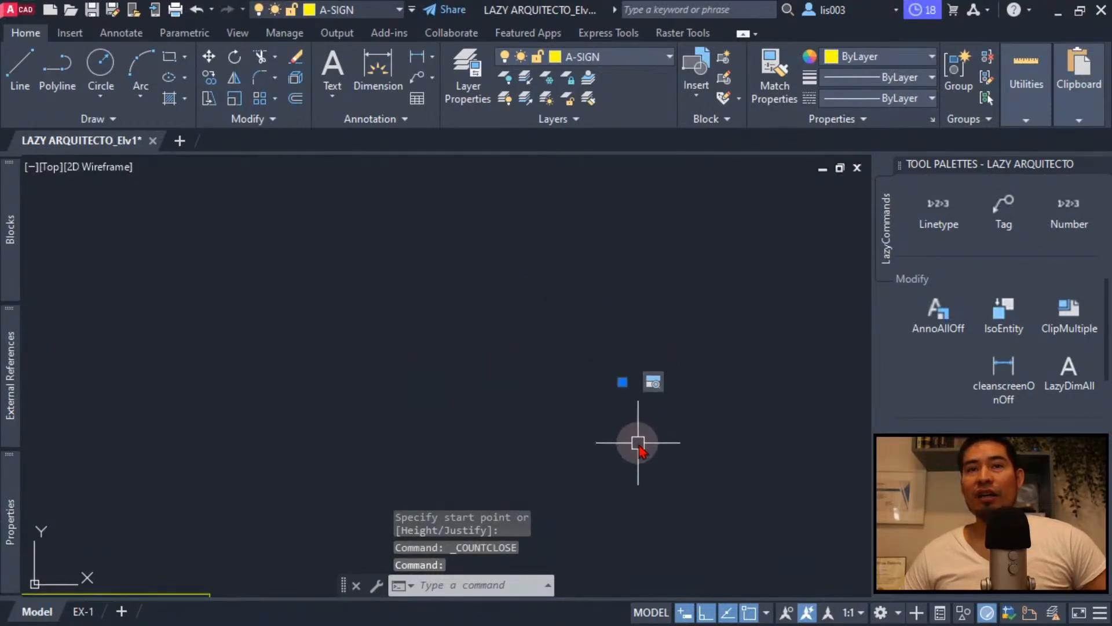
{"action": "middle_click_drag", "start_coordinate": [638, 442], "coordinate": [607, 291]}
{"action": "scroll", "coordinate": [623, 307], "scroll_direction": "down", "scroll_amount": 4}
{"action": "middle_click_drag", "start_coordinate": [613, 390], "coordinate": [487, 384]}
{"action": "scroll", "coordinate": [490, 394], "scroll_direction": "down", "scroll_amount": 2}
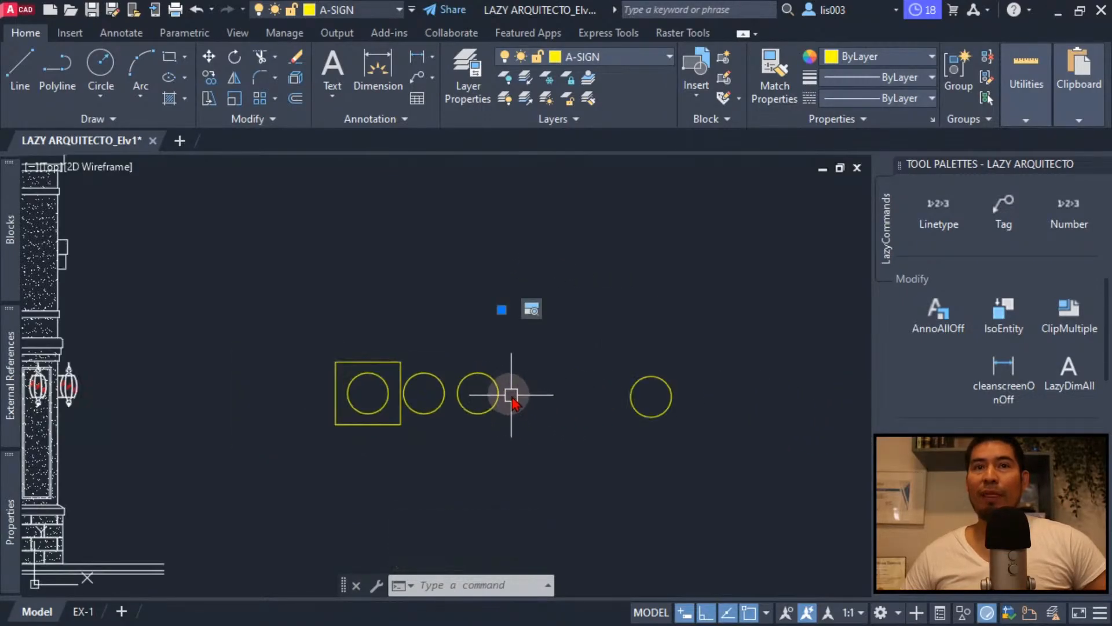
{"action": "key", "text": "Escape"}
{"action": "key", "text": "Escape"}
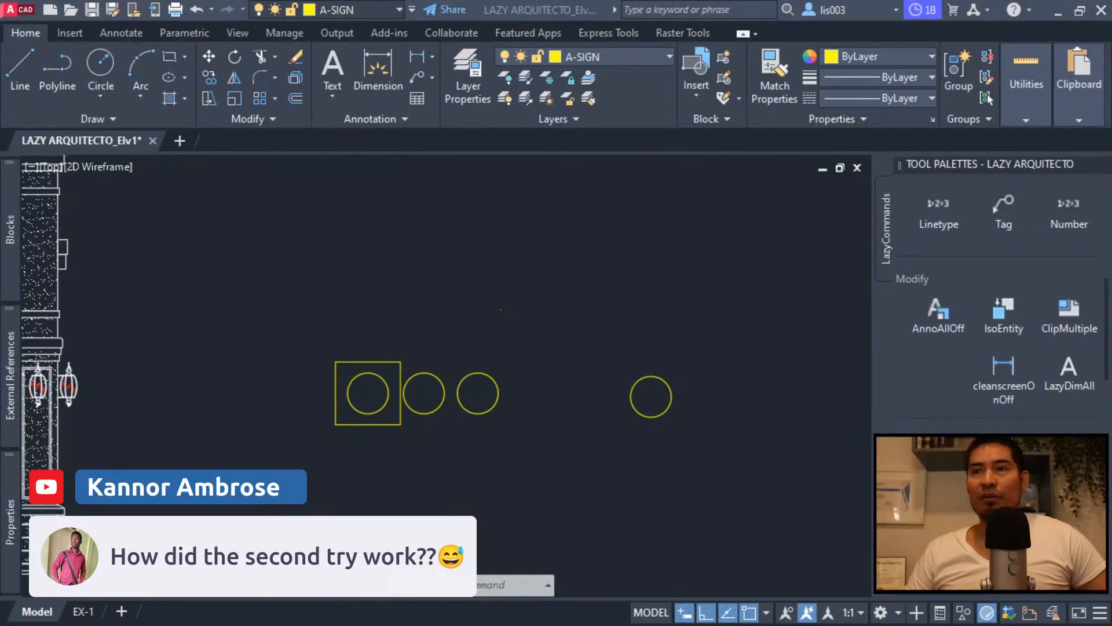
Select the standalone circle block and the rectangle block in turn to compare which circles belong to each.
{"action": "left_click", "coordinate": [652, 452]}
{"action": "left_click", "coordinate": [646, 411]}
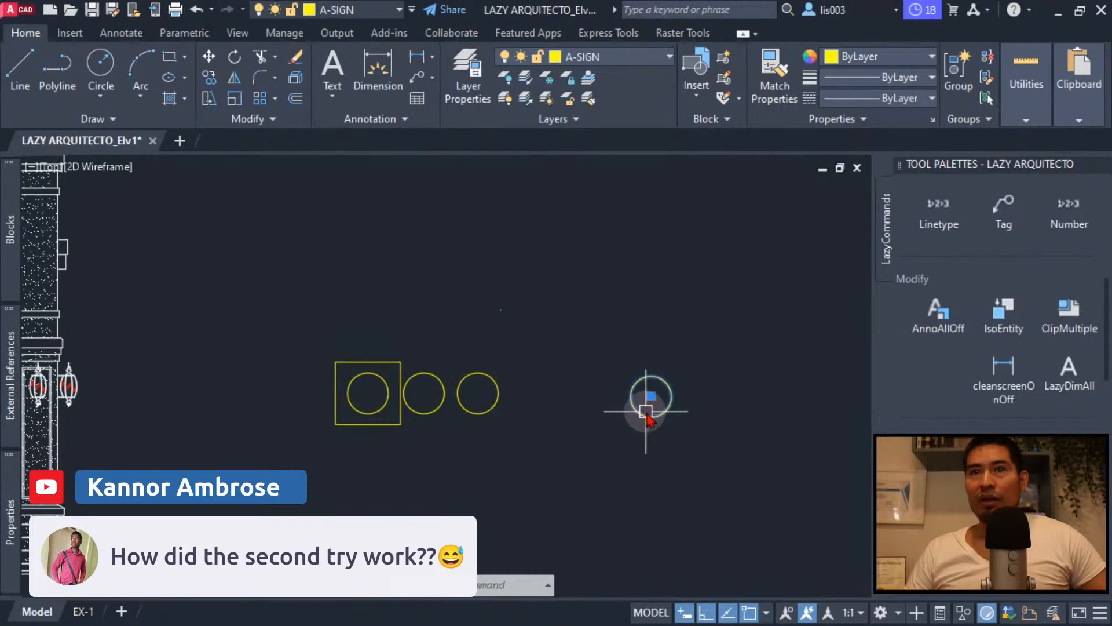
{"action": "scroll", "coordinate": [660, 418], "scroll_direction": "up", "scroll_amount": 2}
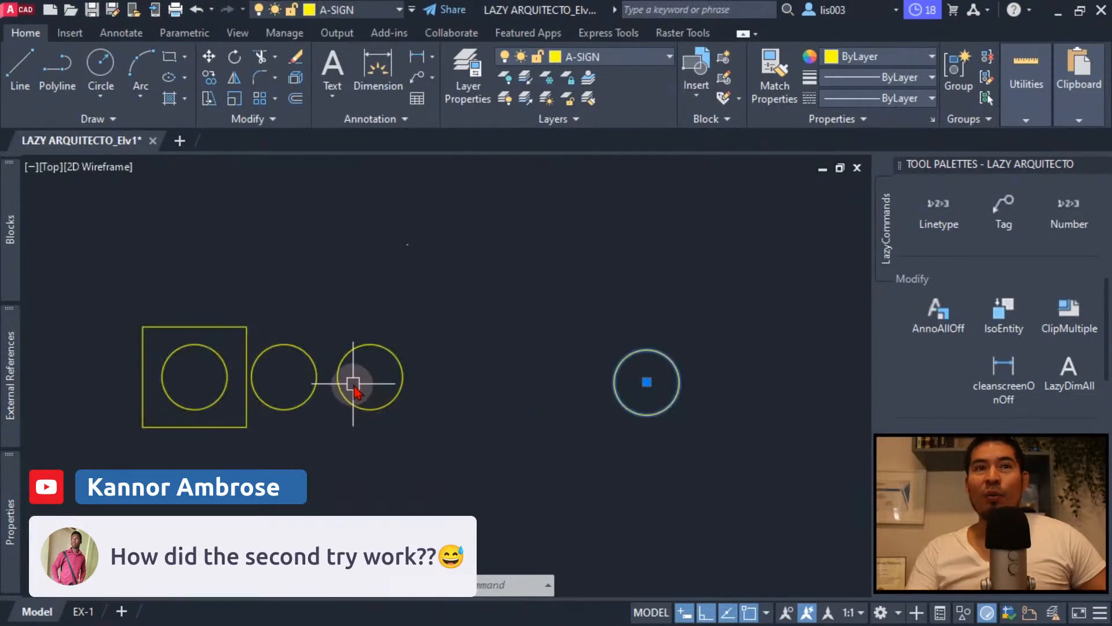
{"action": "key", "text": "Escape"}
{"action": "left_click", "coordinate": [347, 357]}
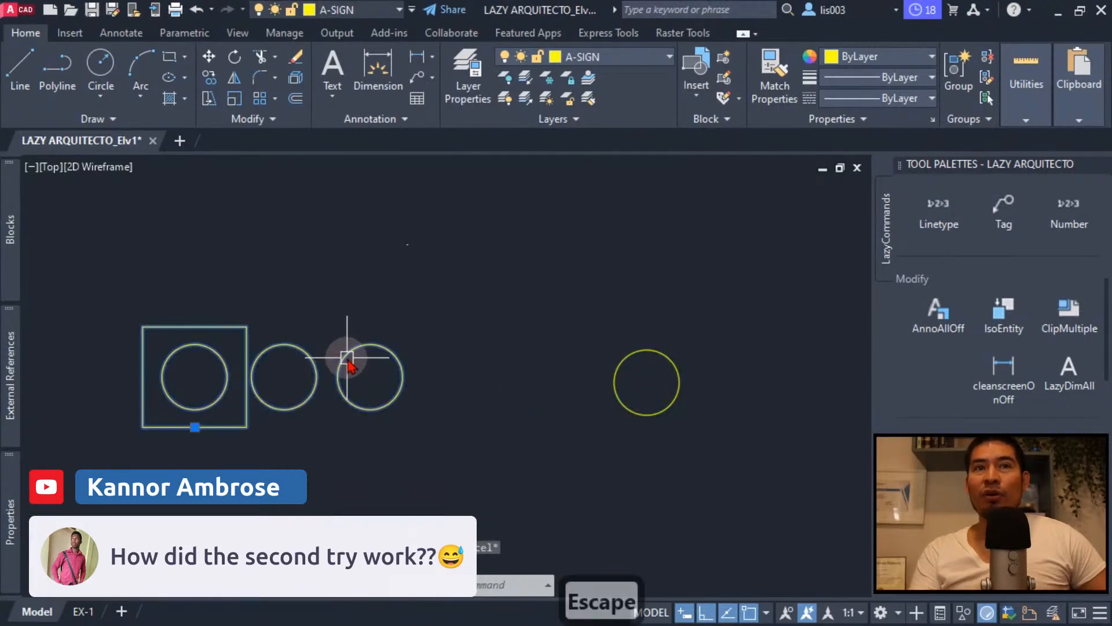
{"action": "key", "text": "Escape"}
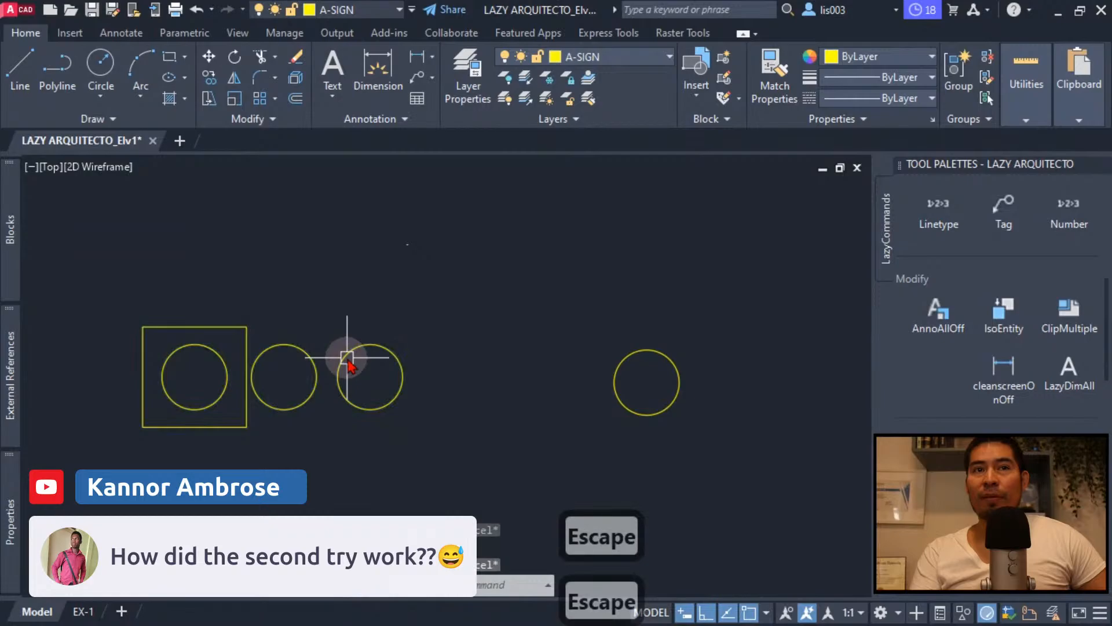
{"action": "left_click", "coordinate": [661, 347]}
{"action": "key", "text": "Escape"}
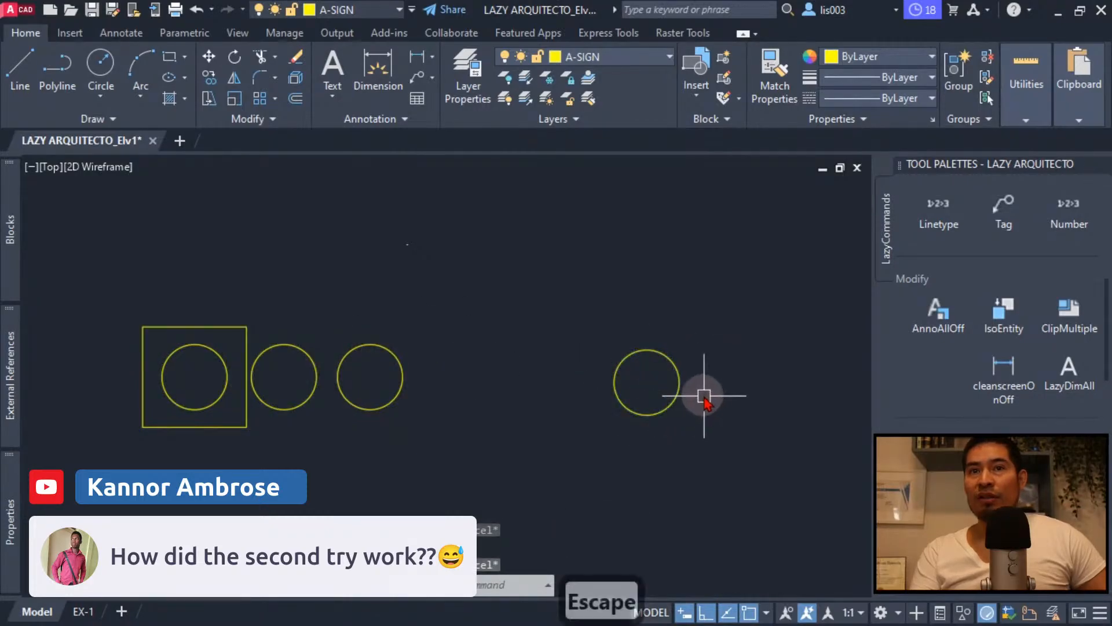
{"action": "left_click", "coordinate": [675, 365]}
{"action": "key", "text": "Escape"}
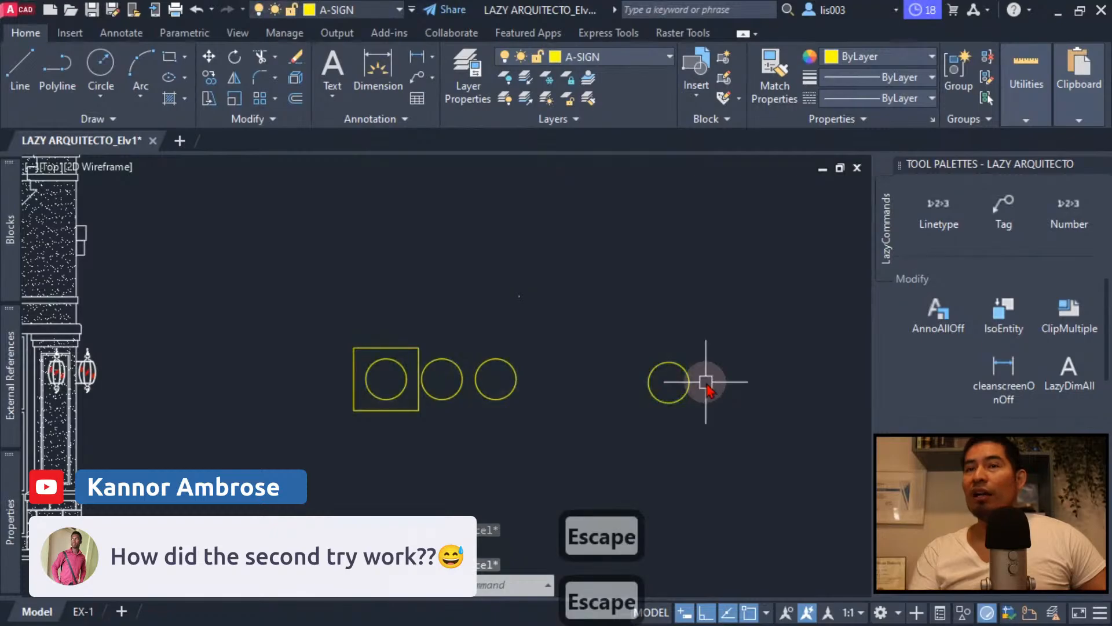
{"action": "scroll", "coordinate": [691, 381], "scroll_direction": "up", "scroll_amount": 4}
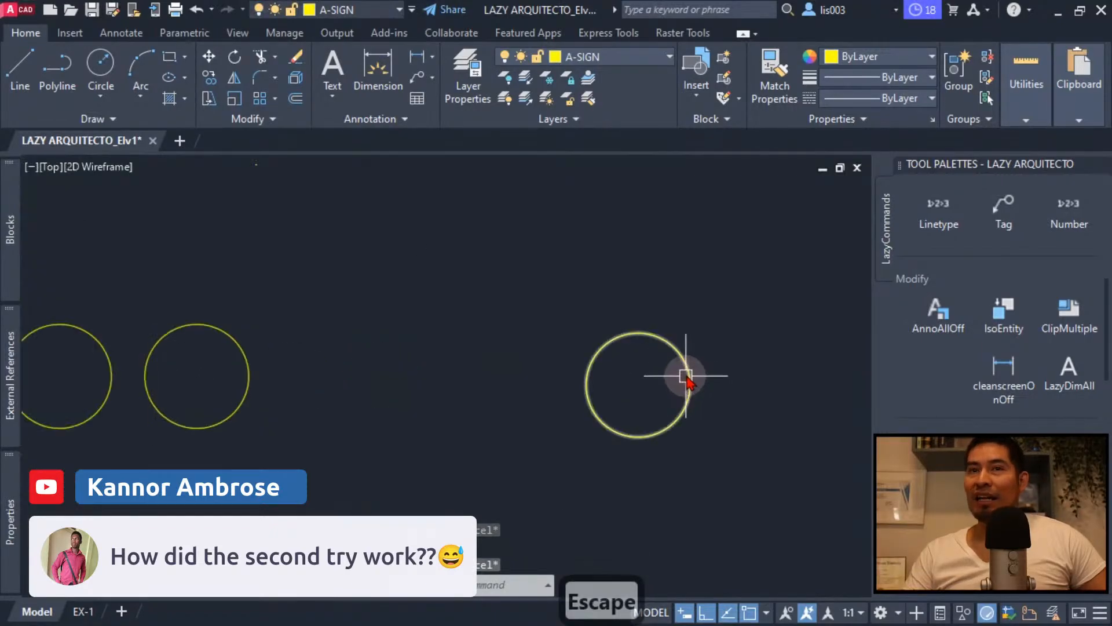
{"action": "left_click", "coordinate": [689, 369]}
{"action": "scroll", "coordinate": [675, 368], "scroll_direction": "down", "scroll_amount": 2}
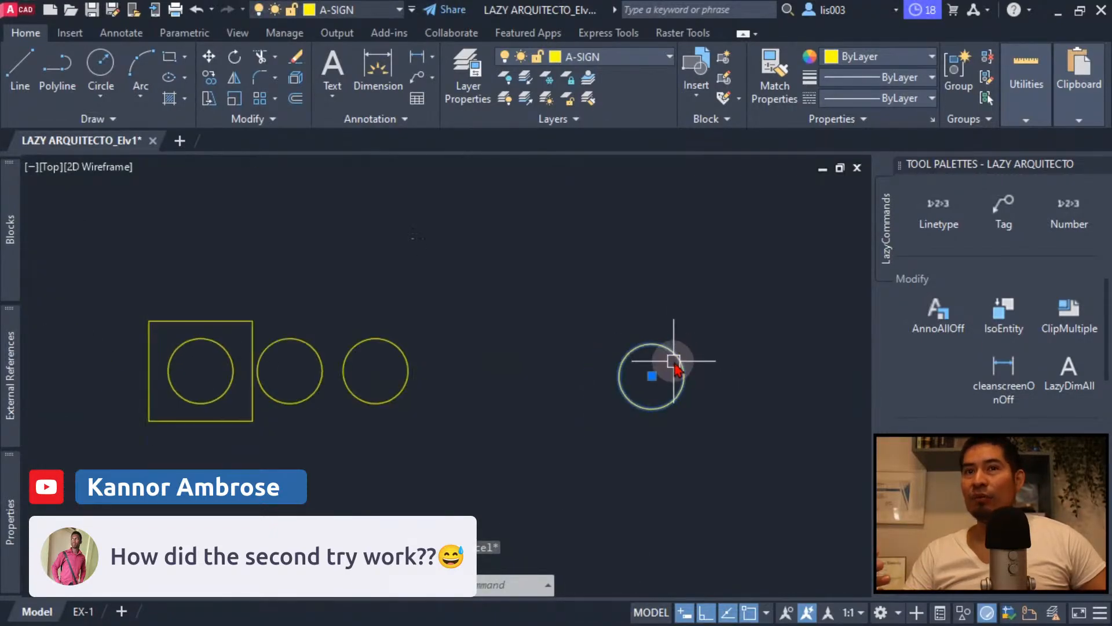
{"action": "key", "text": "Escape"}
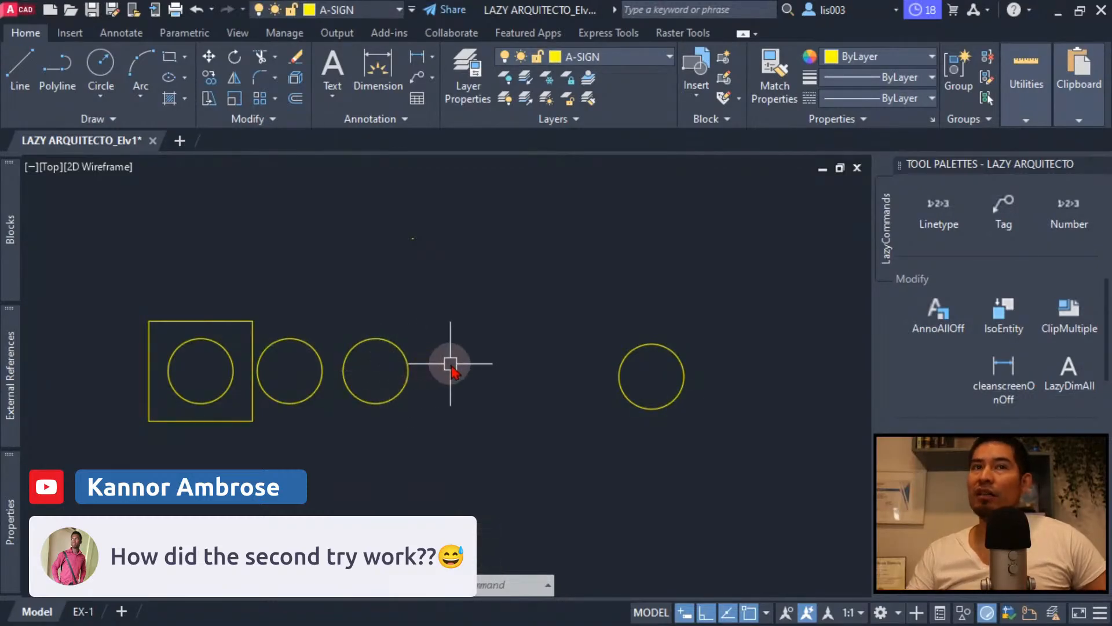
Examine the row of tenant signs on the building elevation, and return to the sample circle blocks.
{"action": "middle_click_drag", "start_coordinate": [451, 365], "coordinate": [503, 350]}
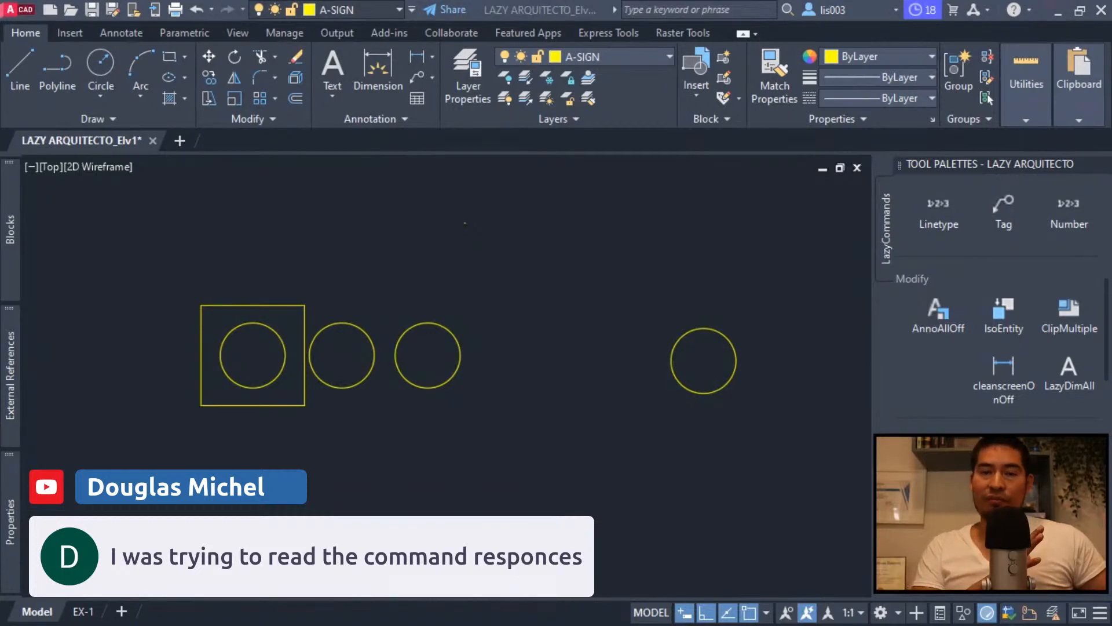
{"action": "scroll", "coordinate": [753, 408], "scroll_direction": "down", "scroll_amount": 5}
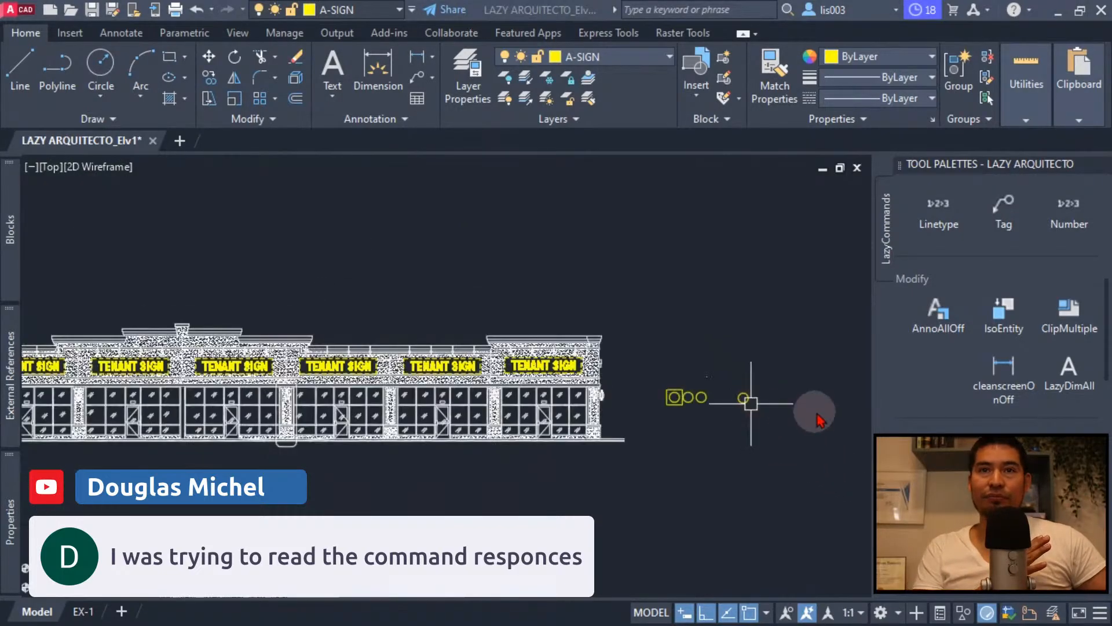
{"action": "scroll", "coordinate": [498, 359], "scroll_direction": "down", "scroll_amount": 2}
{"action": "scroll", "coordinate": [417, 339], "scroll_direction": "up", "scroll_amount": 5}
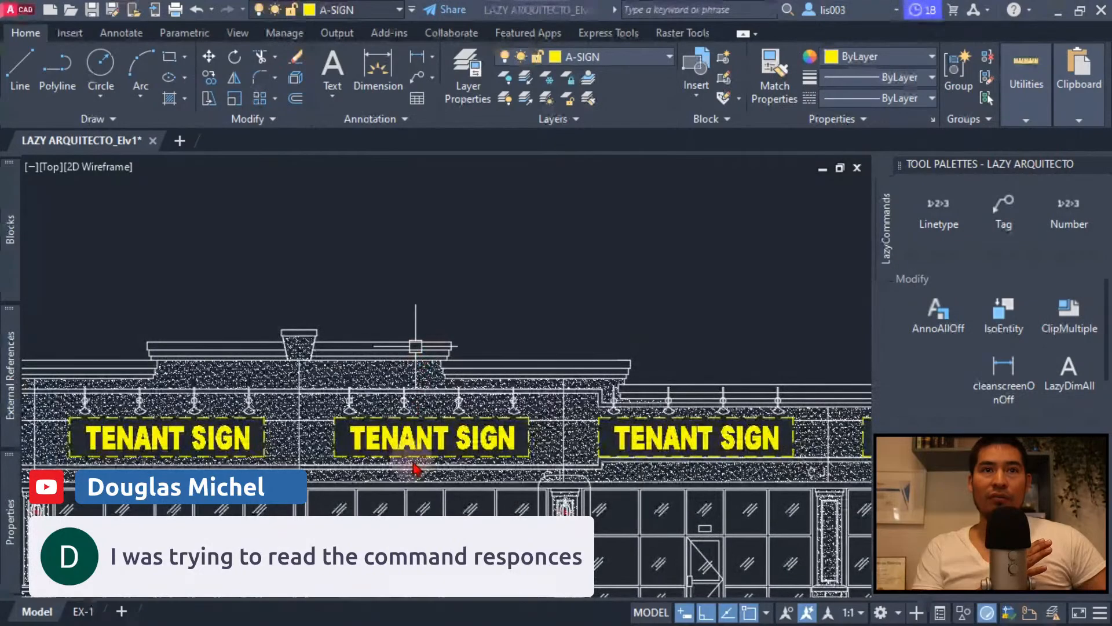
{"action": "middle_click_drag", "start_coordinate": [430, 421], "coordinate": [400, 378]}
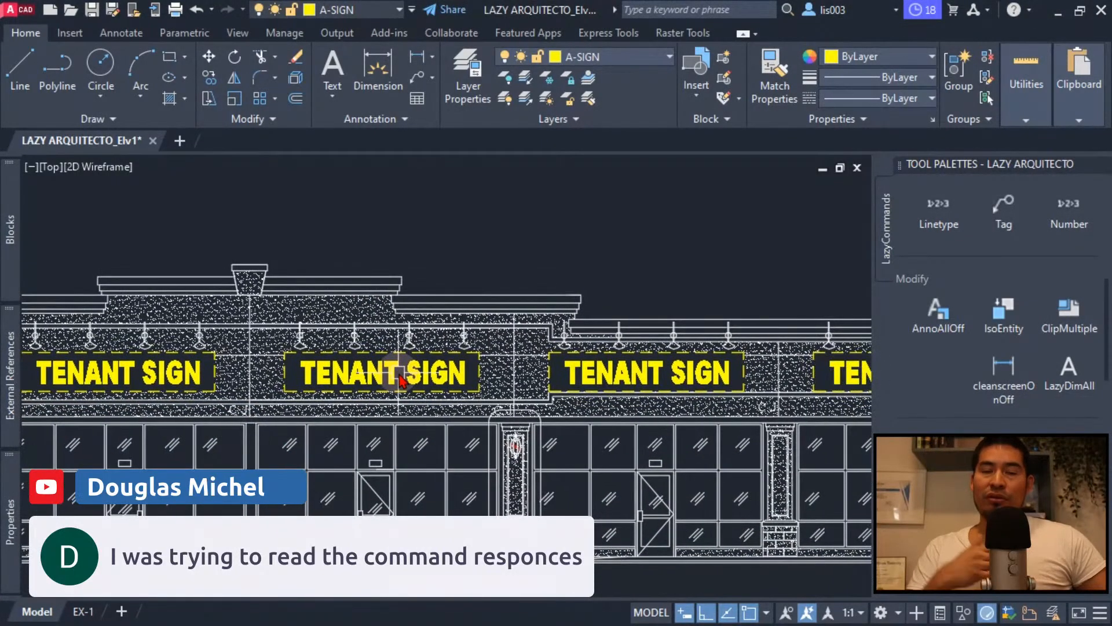
{"action": "scroll", "coordinate": [400, 379], "scroll_direction": "down", "scroll_amount": 3}
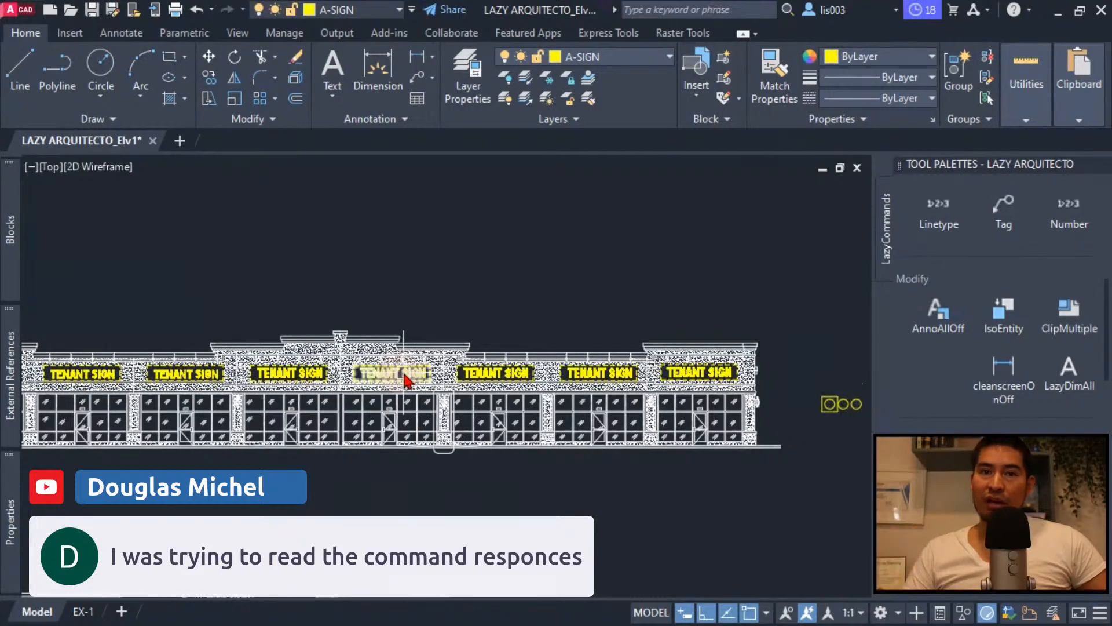
{"action": "middle_click_drag", "start_coordinate": [583, 413], "coordinate": [357, 413]}
{"action": "scroll", "coordinate": [650, 409], "scroll_direction": "up", "scroll_amount": 8}
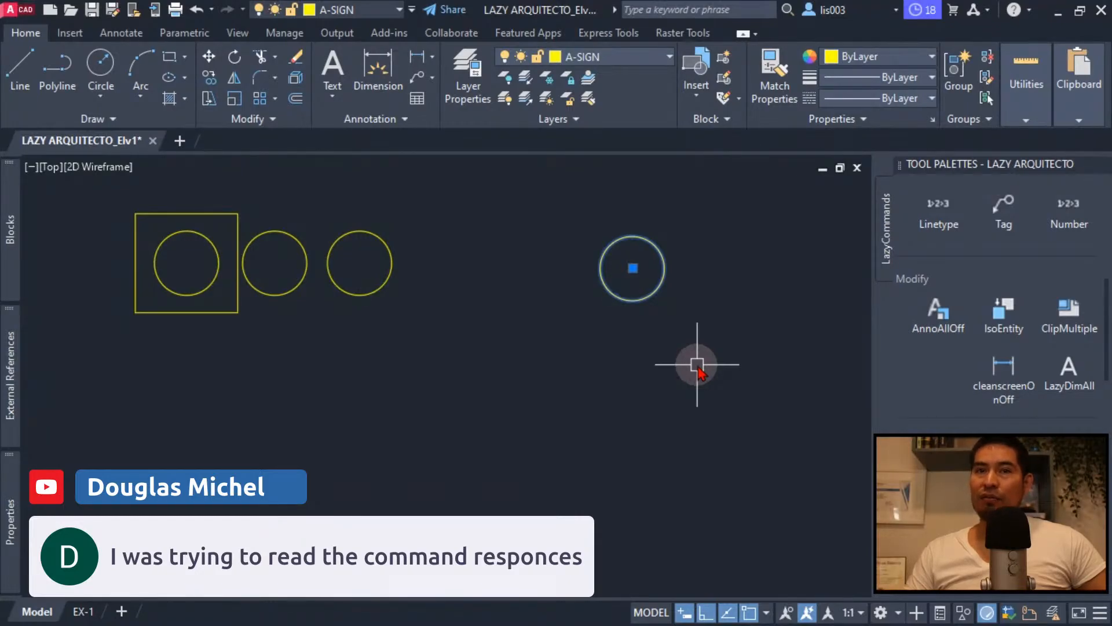
{"action": "key", "text": "Escape"}
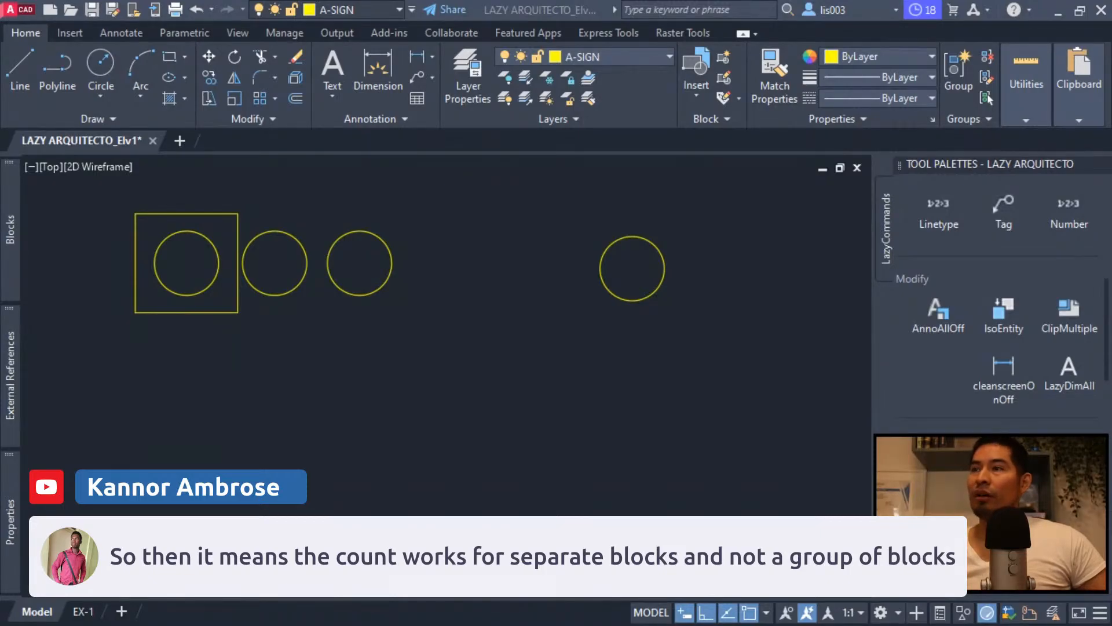
{"action": "left_click", "coordinate": [598, 428]}
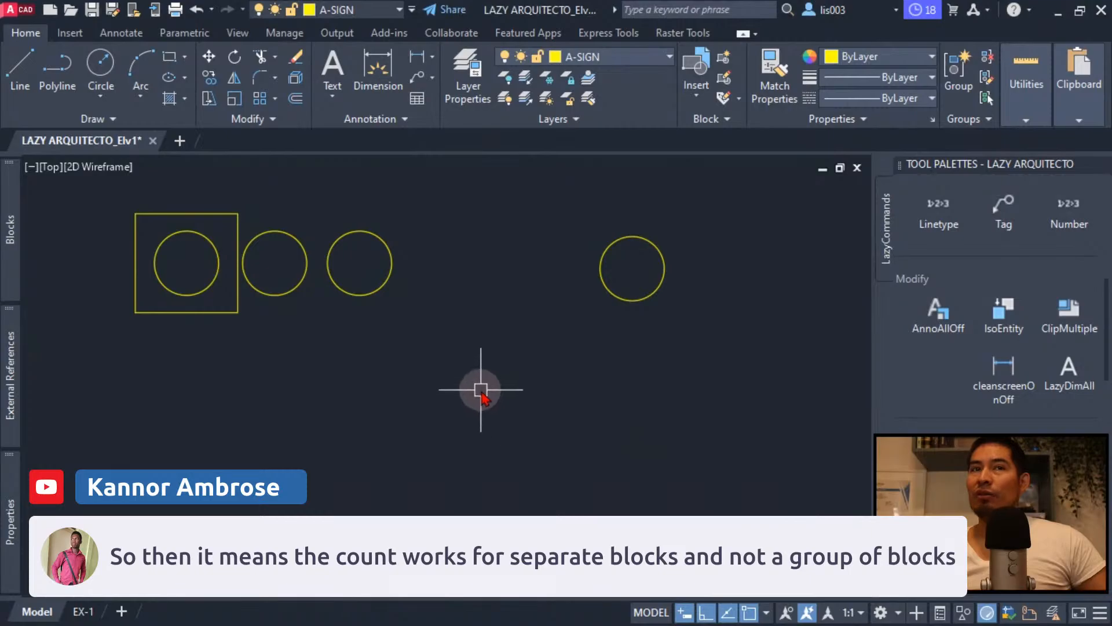
Select the rectangle block with its nested circles and check its object properties.
{"action": "middle_click_drag", "start_coordinate": [489, 390], "coordinate": [639, 424]}
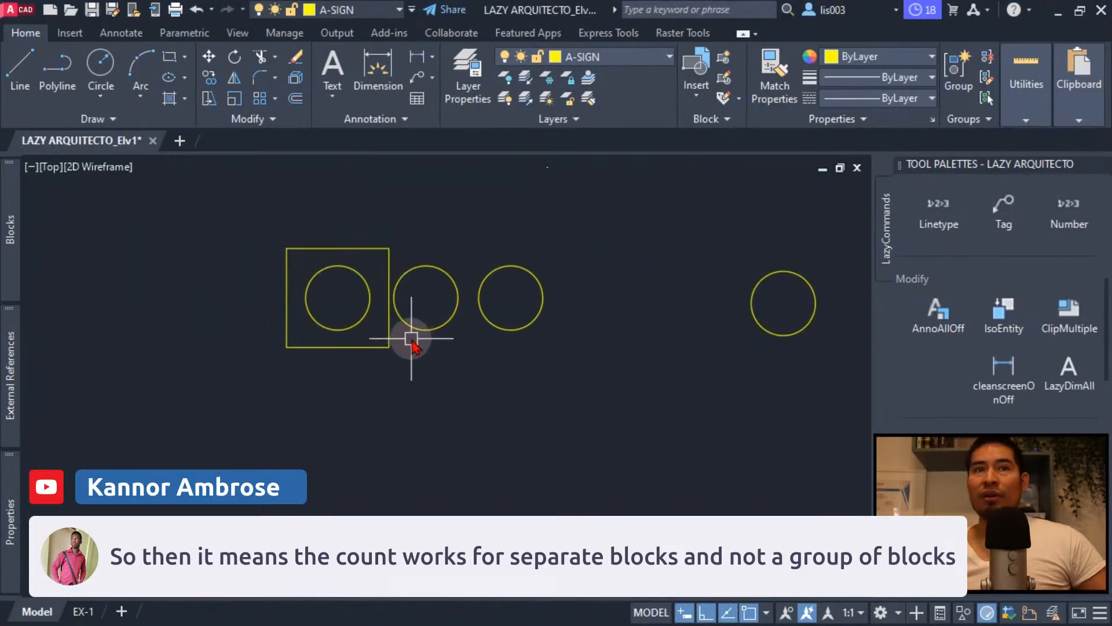
{"action": "left_click", "coordinate": [388, 335]}
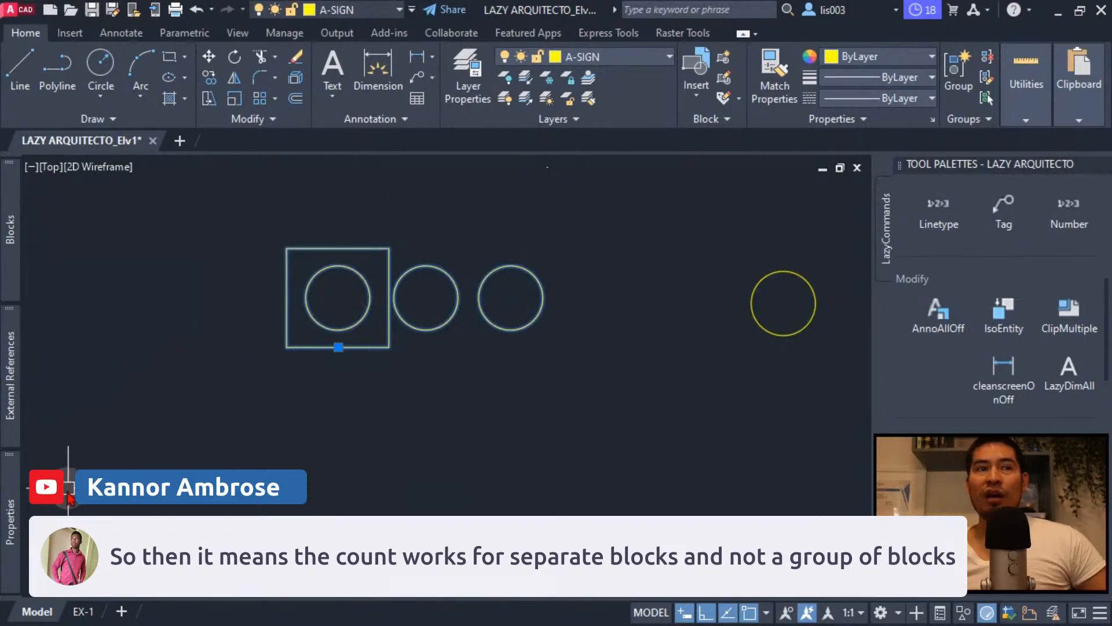
{"action": "mouse_move", "coordinate": [11, 521]}
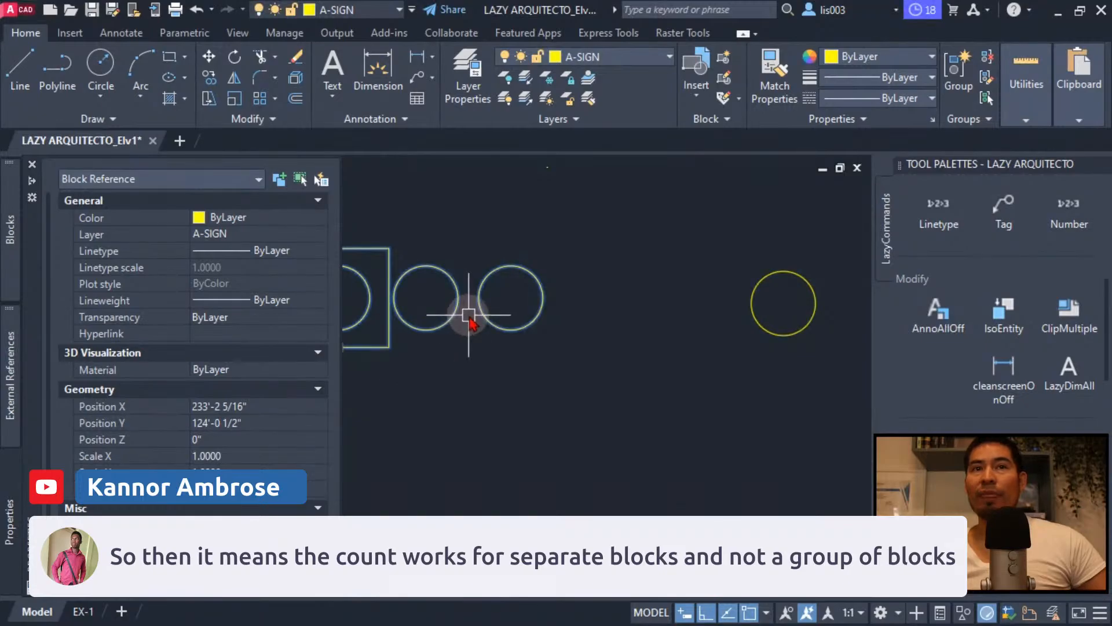
{"action": "middle_click_drag", "start_coordinate": [472, 336], "coordinate": [346, 318]}
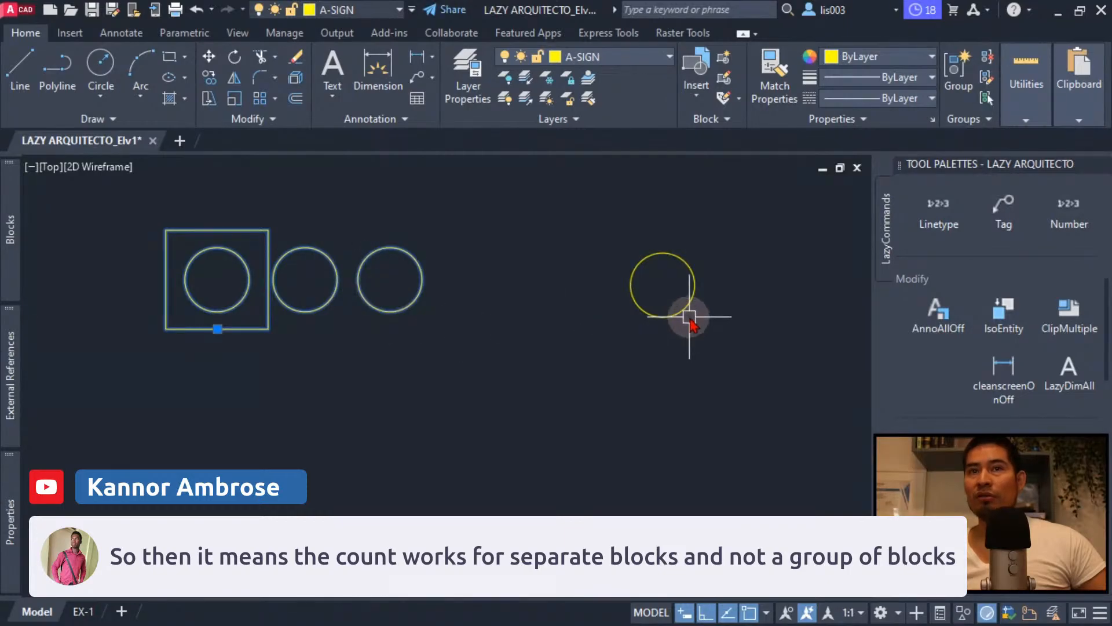
Clear the block selection and look over the building elevations beside the sample circle blocks.
{"action": "key", "text": "Escape"}
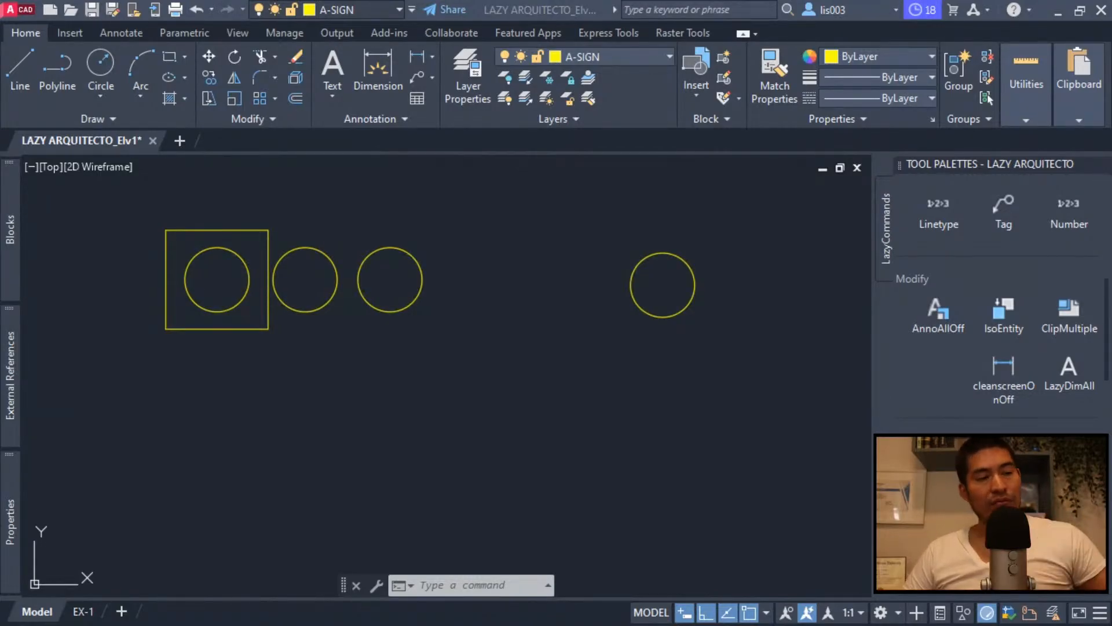
{"action": "scroll", "coordinate": [666, 461], "scroll_direction": "down", "scroll_amount": 5}
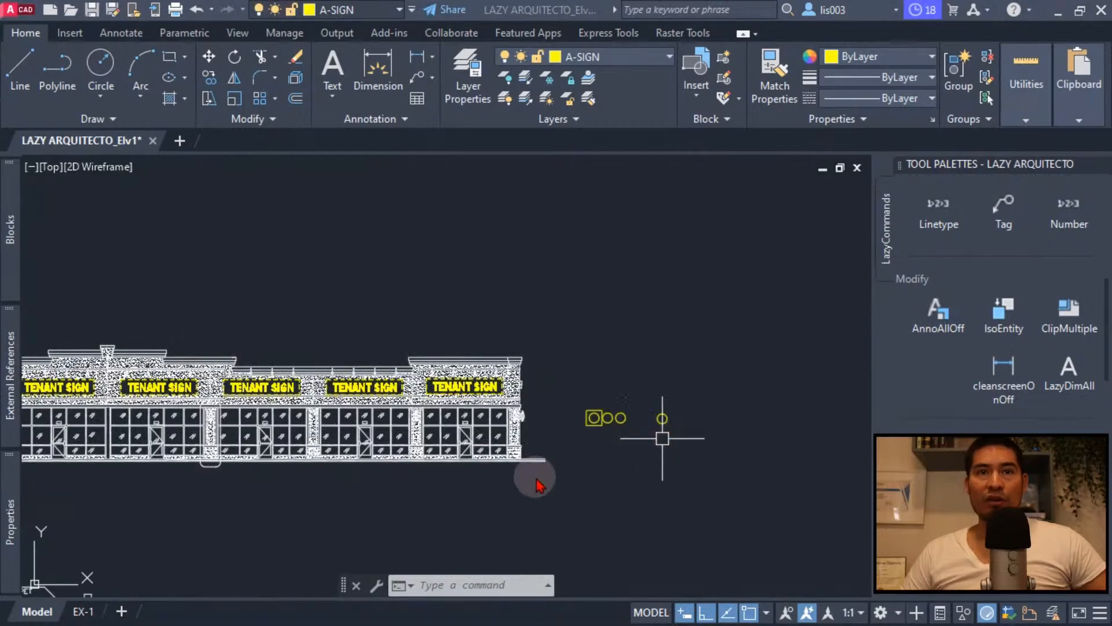
{"action": "scroll", "coordinate": [664, 476], "scroll_direction": "down", "scroll_amount": 2}
{"action": "middle_click", "coordinate": [665, 477]}
{"action": "middle_click", "coordinate": [665, 477]}
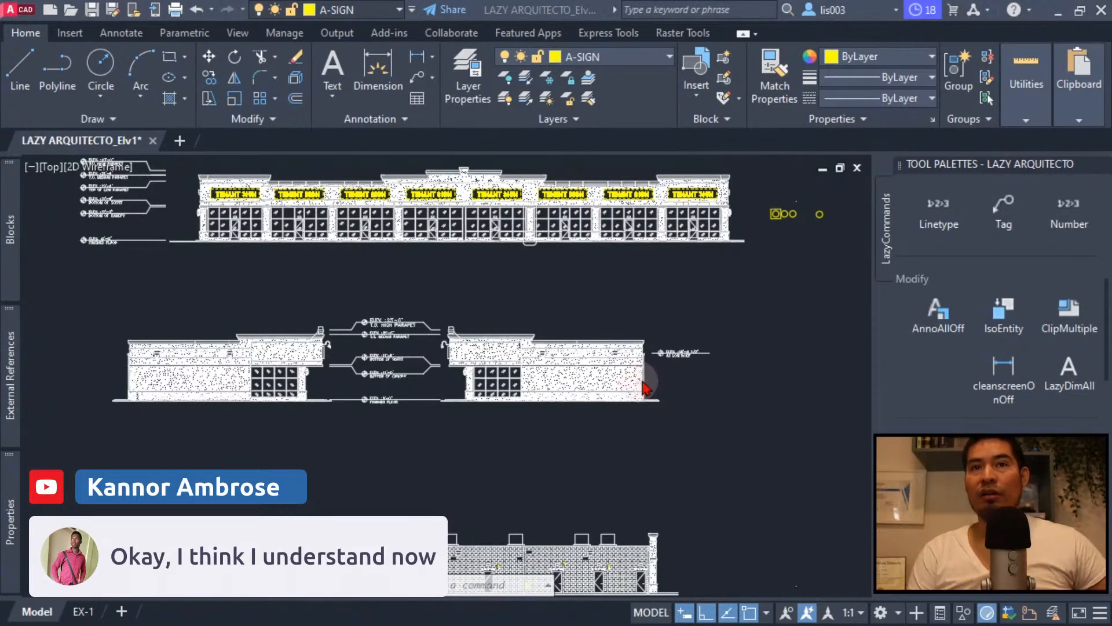
{"action": "mouse_move", "coordinate": [754, 336]}
{"action": "middle_mouse_down"}
{"action": "mouse_move", "coordinate": [701, 383]}
{"action": "mouse_move", "coordinate": [691, 383]}
{"action": "mouse_move", "coordinate": [745, 328]}
{"action": "mouse_move", "coordinate": [679, 343]}
{"action": "middle_mouse_up"}
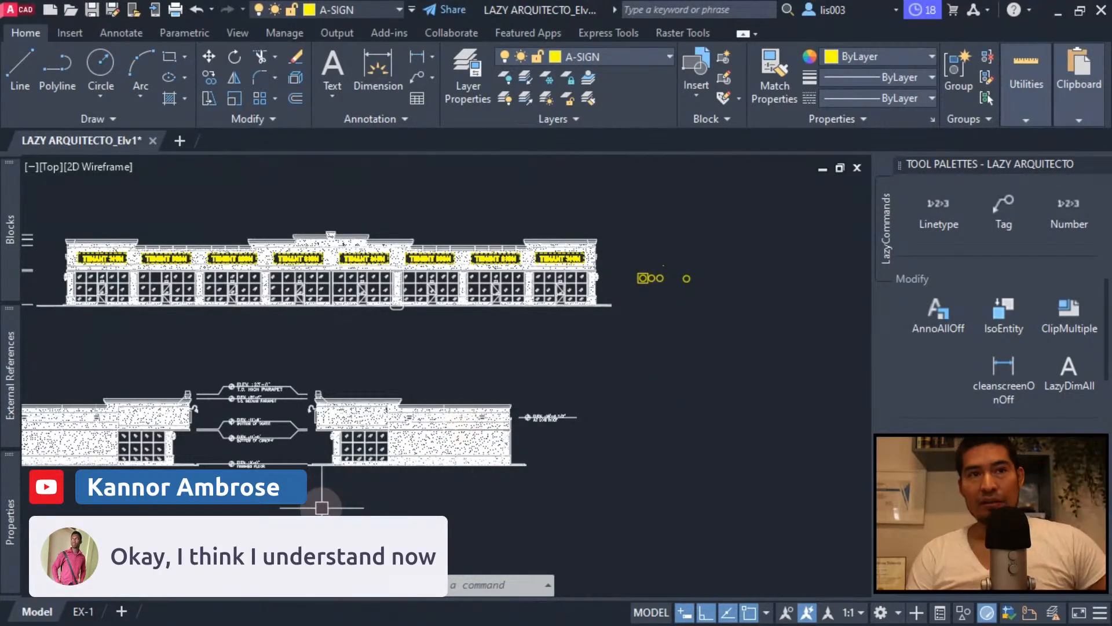
Examine the sign schedule and tenant sign elevation on the EX-1 layout, including the full sheet.
{"action": "left_click", "coordinate": [83, 611]}
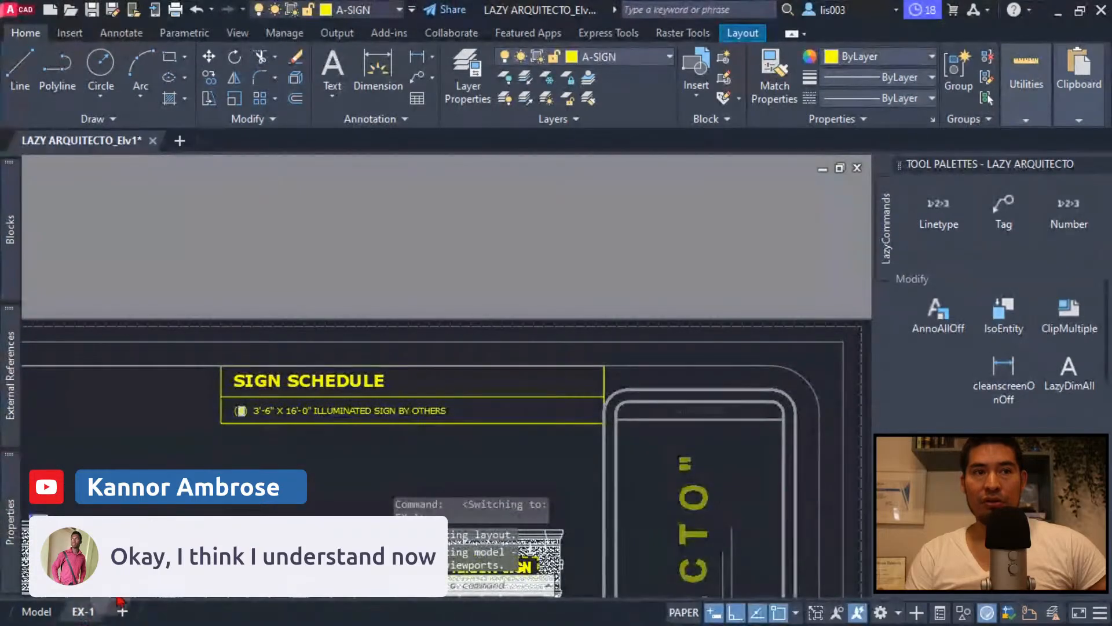
{"action": "middle_click_drag", "start_coordinate": [333, 498], "coordinate": [529, 350]}
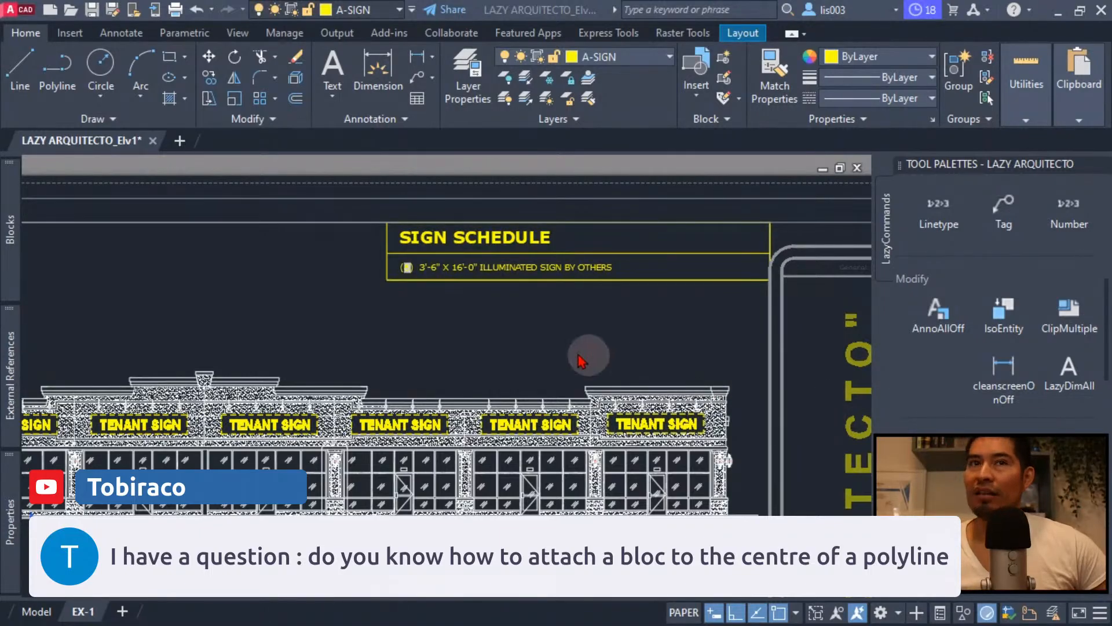
{"action": "scroll", "coordinate": [474, 326], "scroll_direction": "down", "scroll_amount": 2}
{"action": "scroll", "coordinate": [474, 327], "scroll_direction": "down", "scroll_amount": 3}
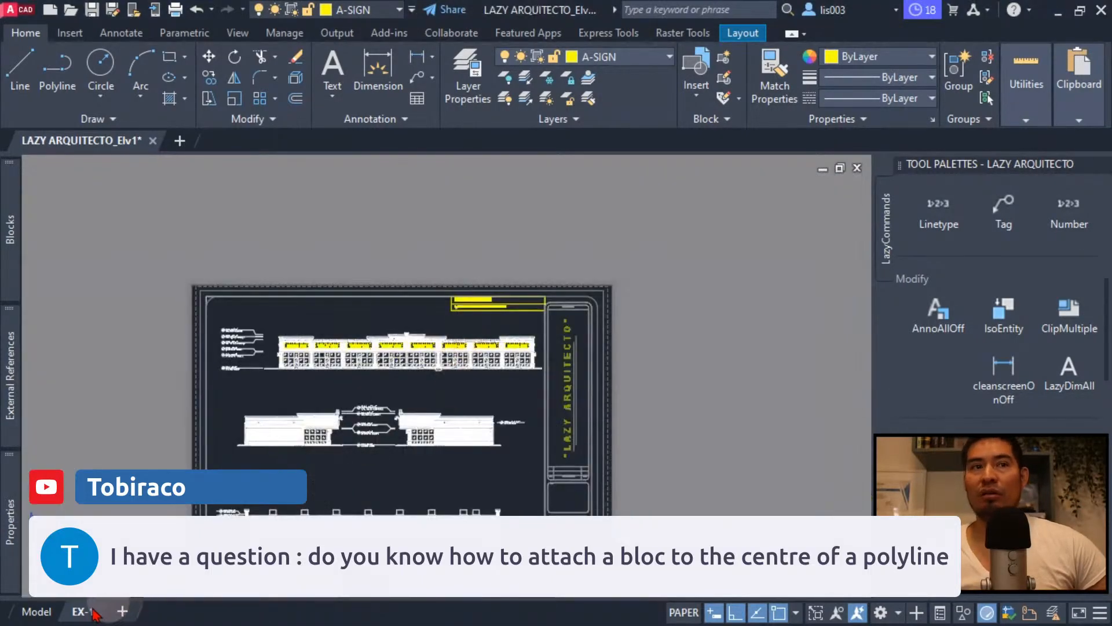
Return to model space and draw a rectangle in the empty area beside the building elevations, below the sample circle blocks.
{"action": "left_click", "coordinate": [36, 612]}
{"action": "scroll", "coordinate": [509, 362], "scroll_direction": "down", "scroll_amount": 2}
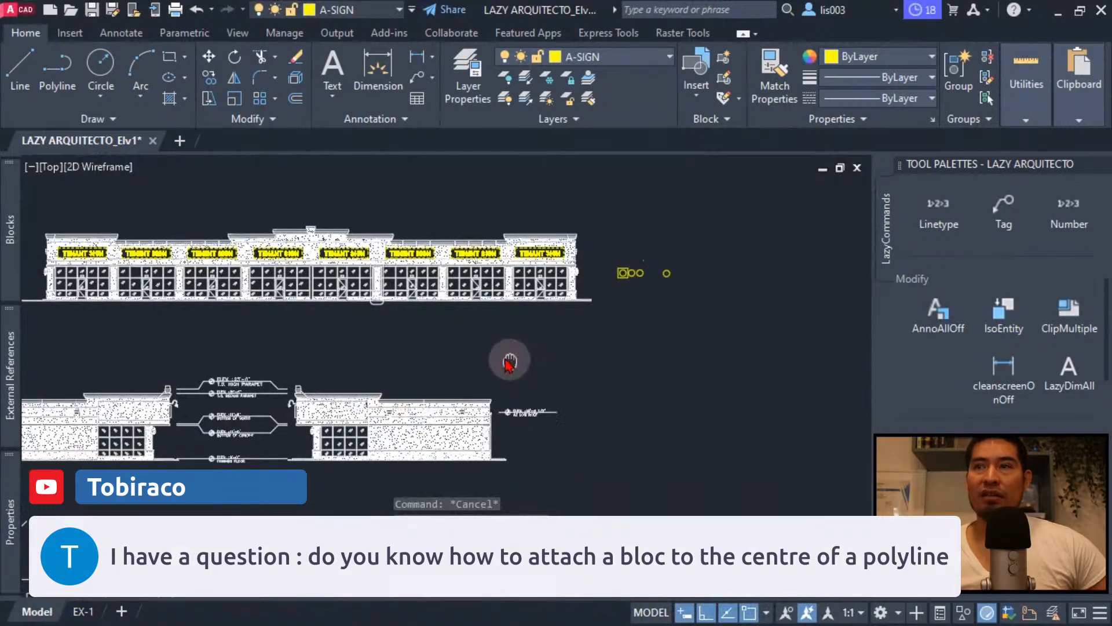
{"action": "scroll", "coordinate": [528, 382], "scroll_direction": "up", "scroll_amount": 2}
{"action": "middle_click_drag", "start_coordinate": [639, 419], "coordinate": [471, 397]}
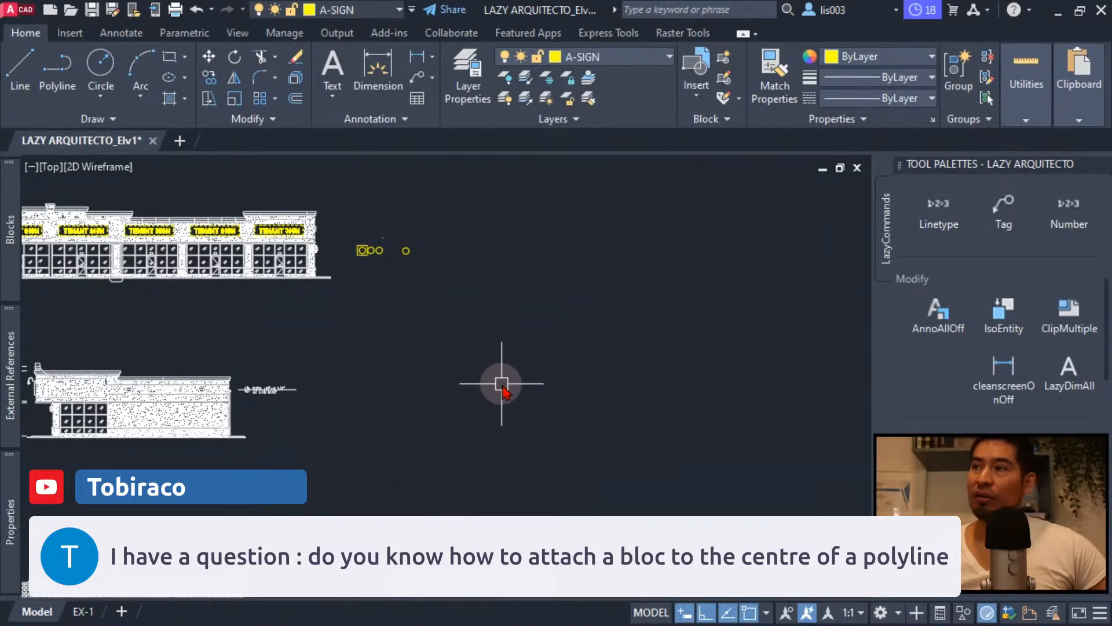
{"action": "type", "text": "rec"}
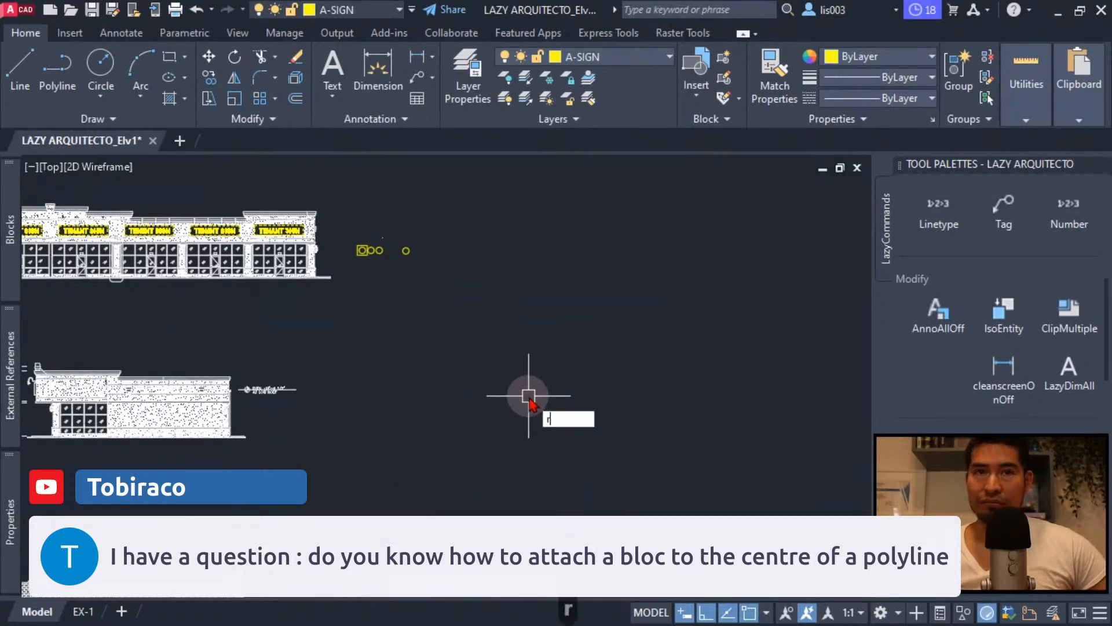
{"action": "key", "text": "Return"}
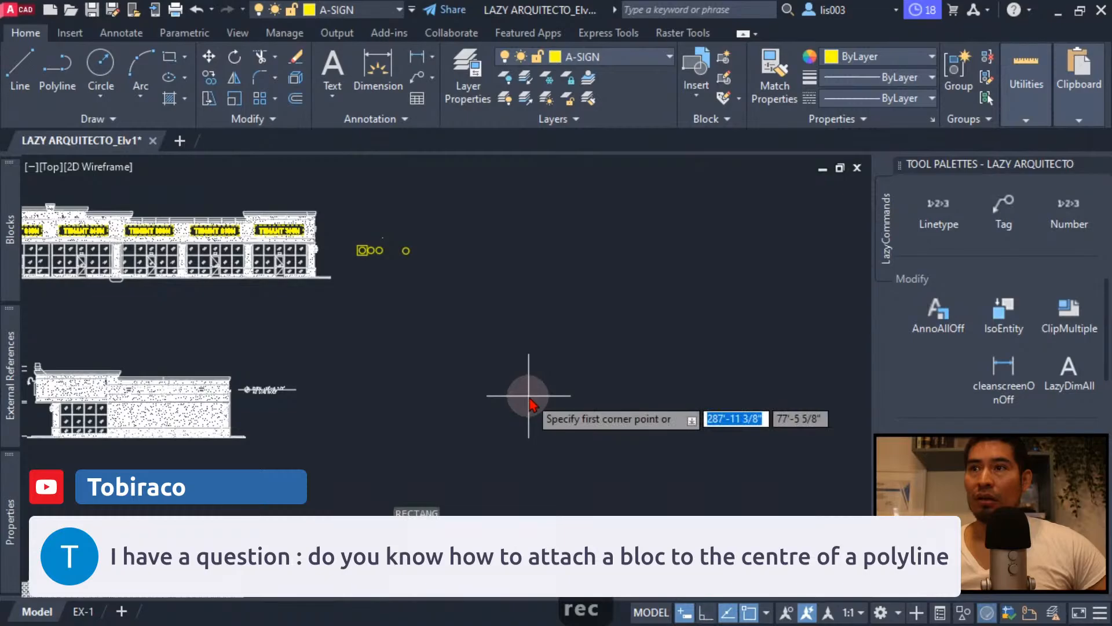
{"action": "left_click", "coordinate": [454, 327]}
{"action": "scroll", "coordinate": [538, 374], "scroll_direction": "up", "scroll_amount": 2}
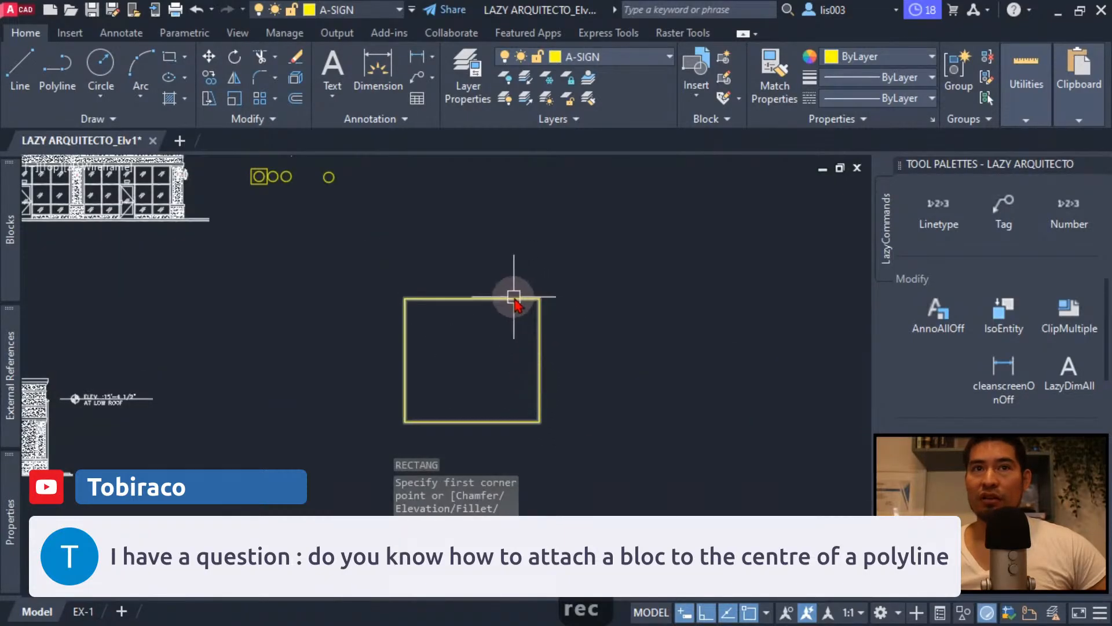
Move the standalone circle block by its center grip to the center of the new rectangle.
{"action": "middle_click_drag", "start_coordinate": [564, 333], "coordinate": [485, 318]}
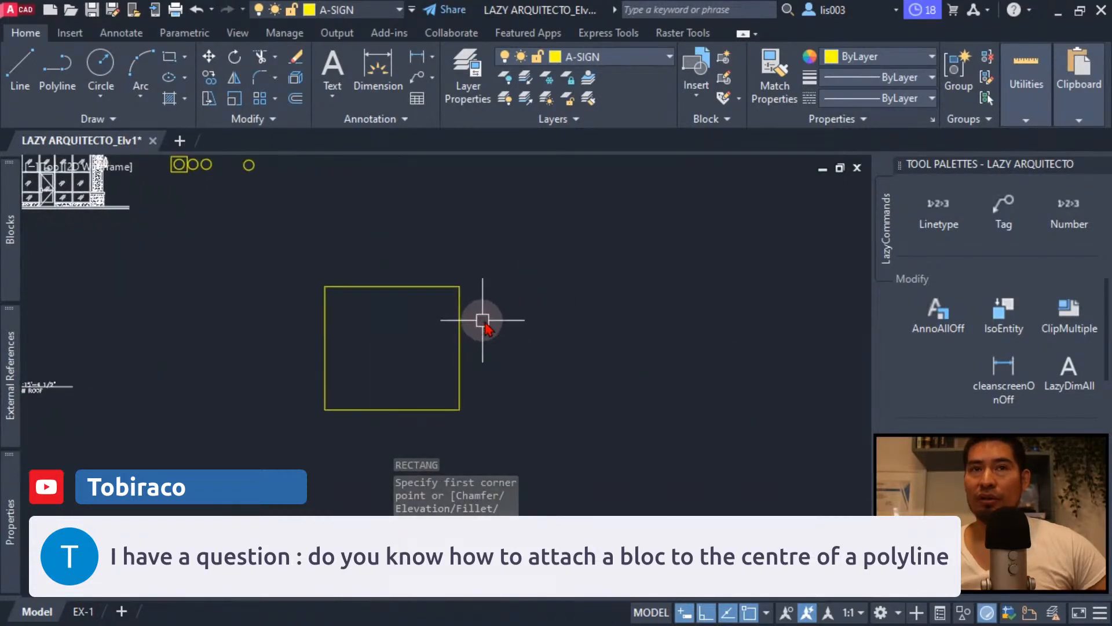
{"action": "left_click", "coordinate": [249, 165]}
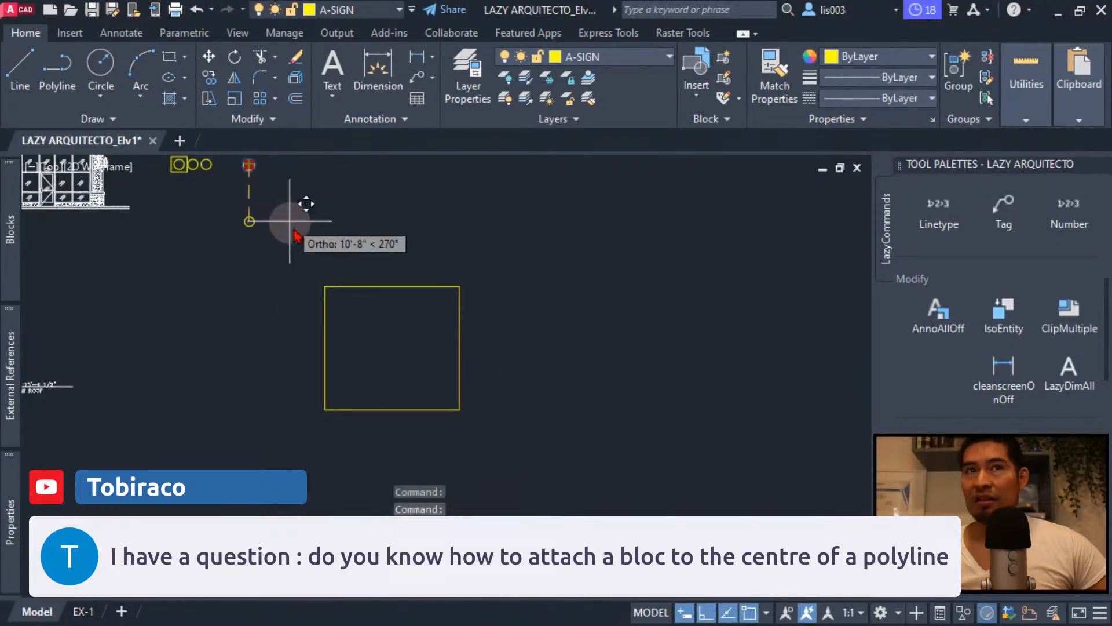
{"action": "left_click", "coordinate": [392, 347]}
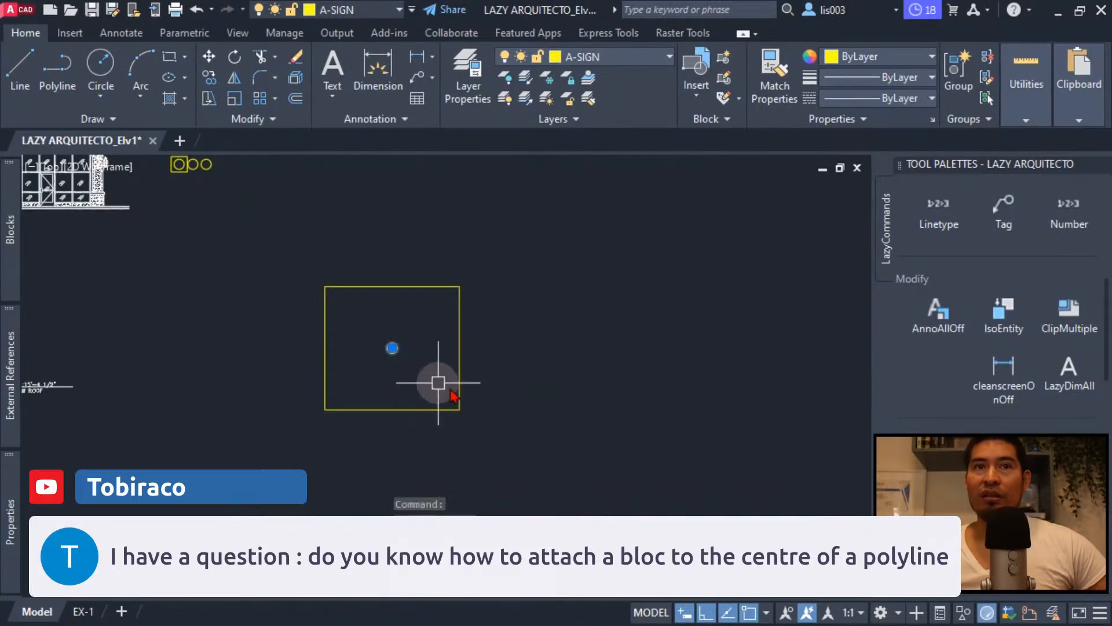